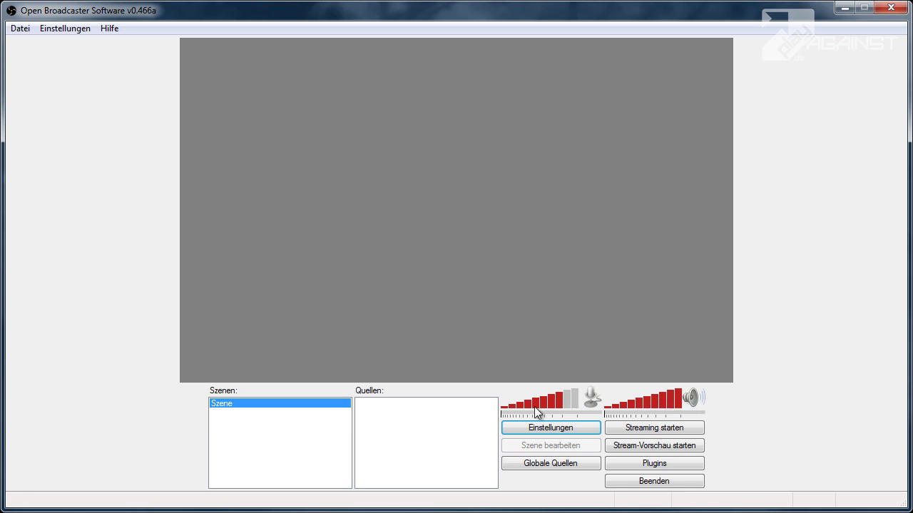
Step: Mute the microphone, and switch the desktop sound off and back on
click(592, 397)
click(692, 398)
click(690, 399)
click(692, 398)
click(692, 399)
click(592, 398)
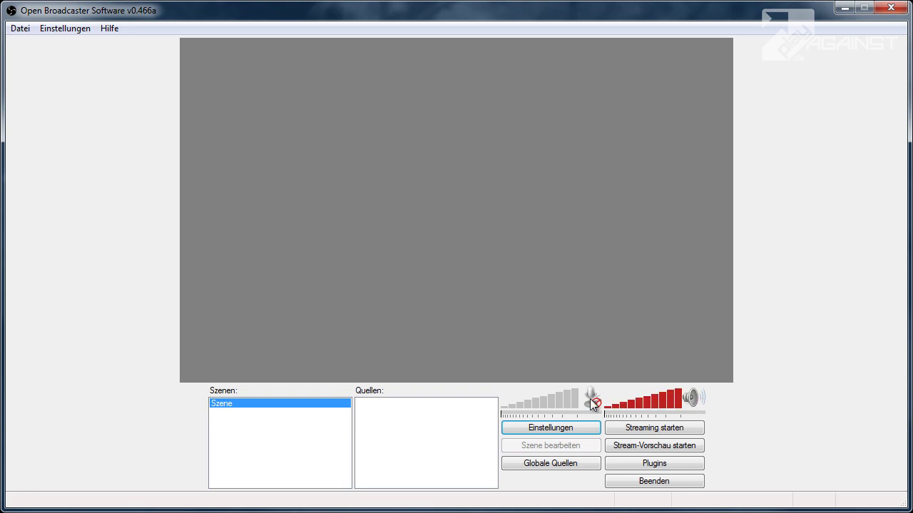
Step: Open the settings and look through the encoding, broadcast, video, audio and advanced categories, ending on the general settings (Allgemein)
click(540, 427)
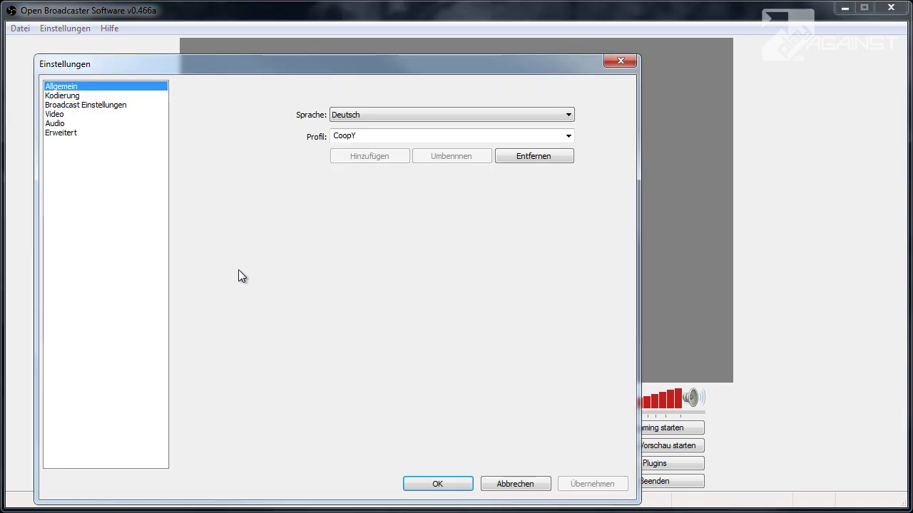
click(81, 95)
click(82, 105)
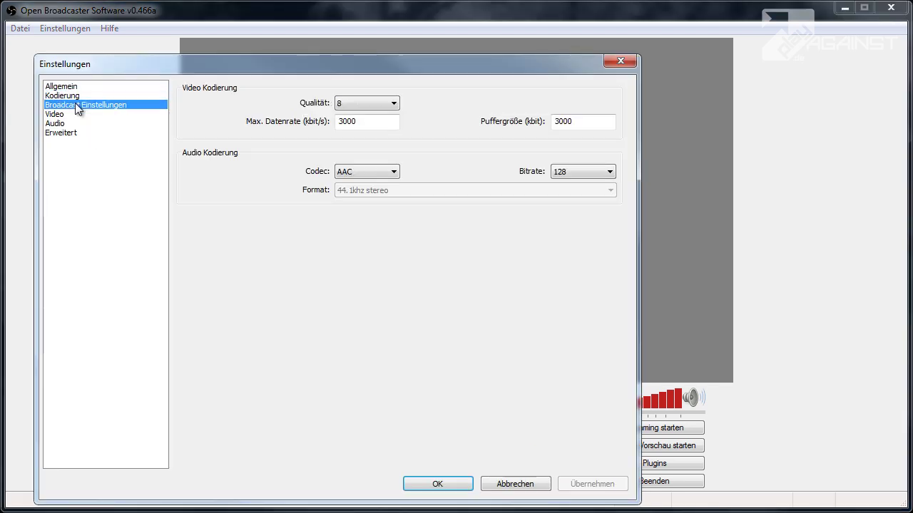
click(63, 115)
click(57, 124)
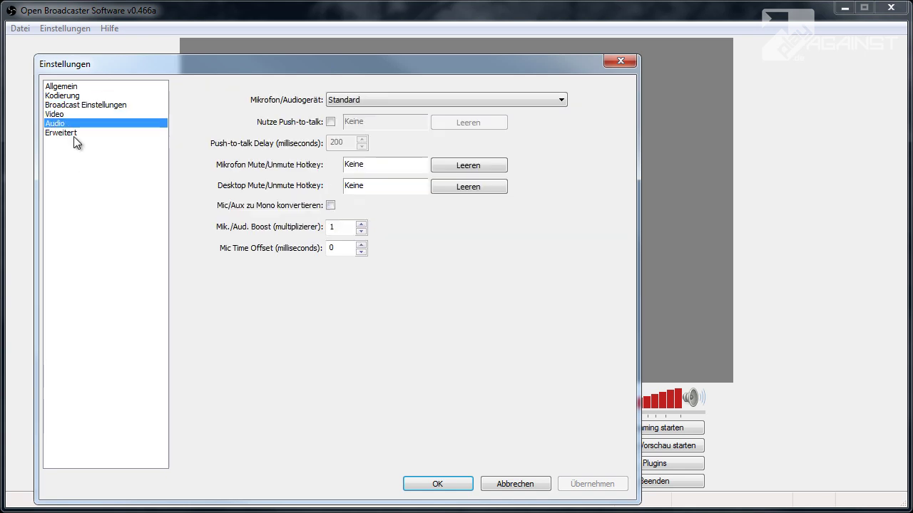
click(62, 133)
click(60, 87)
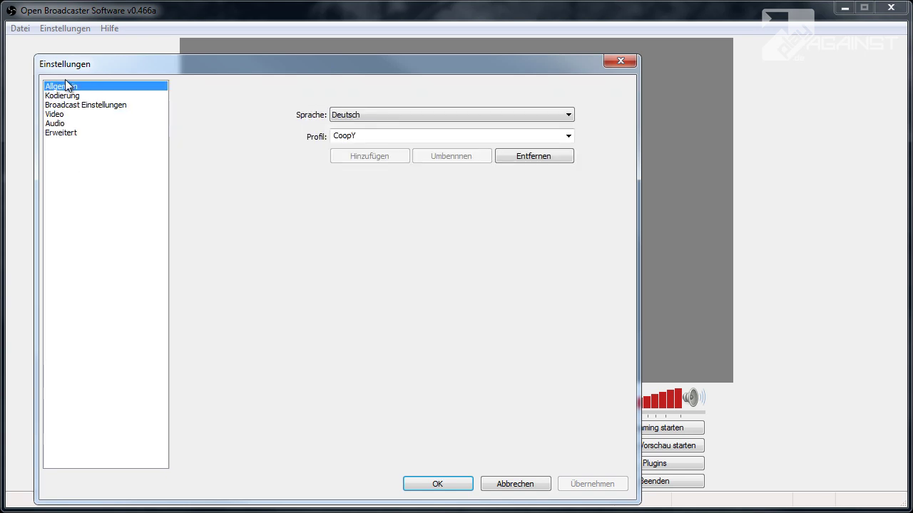
Step: Examine the available interface languages and the saved profiles in the general settings
click(564, 118)
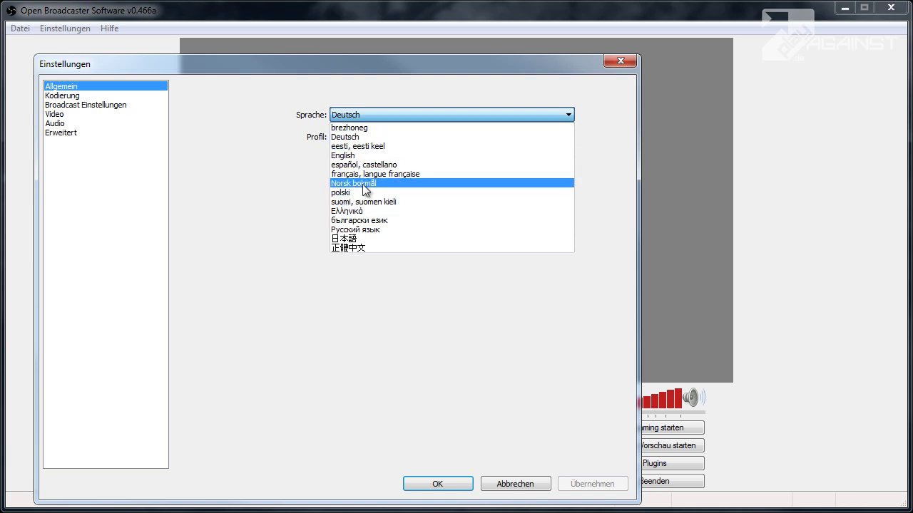
click(569, 114)
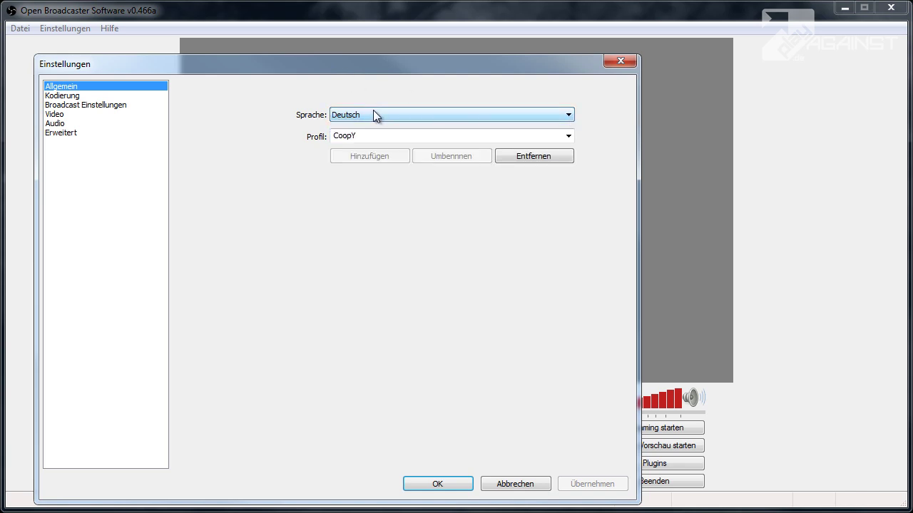
click(568, 136)
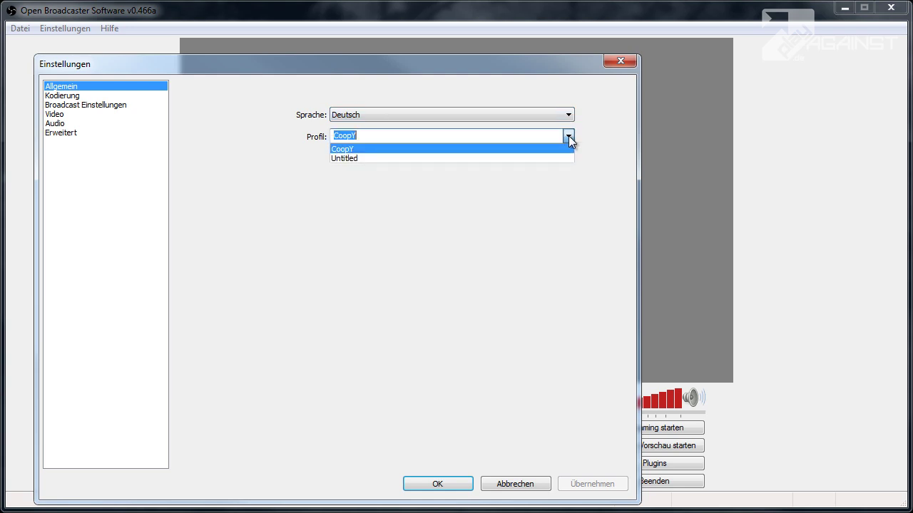
click(568, 135)
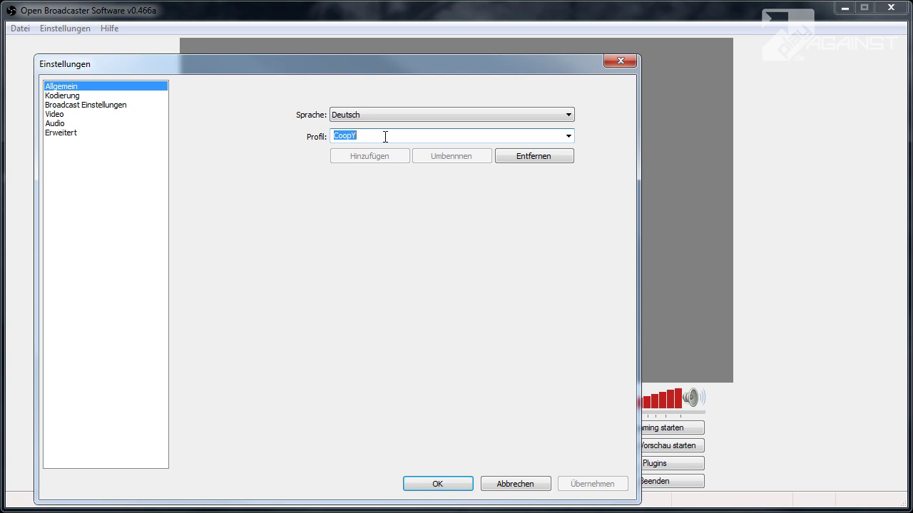
click(569, 137)
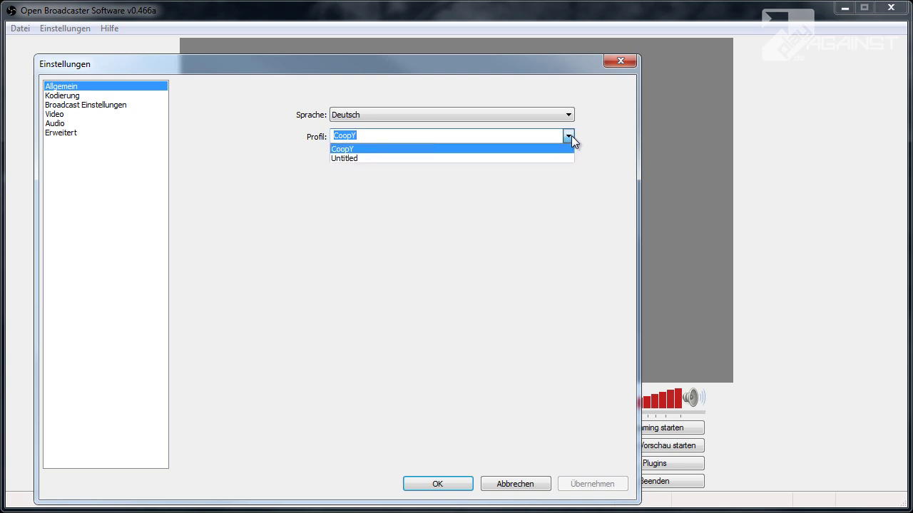
click(570, 136)
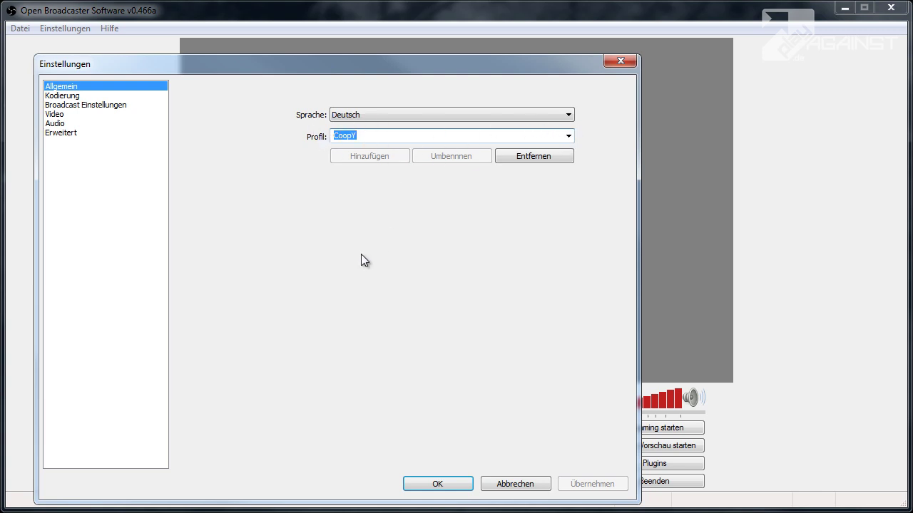
Step: Set the video encoding quality (Qualität) to 10 in the encoding settings
click(55, 97)
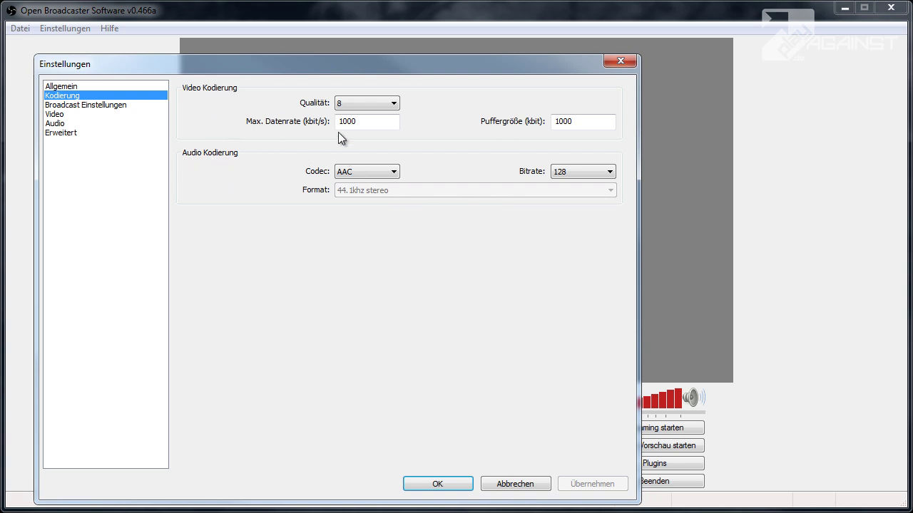
click(394, 104)
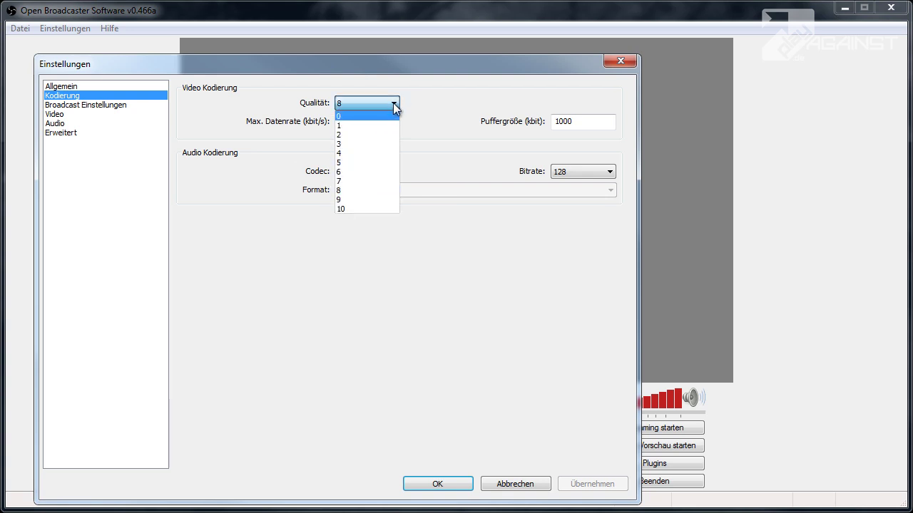
click(347, 208)
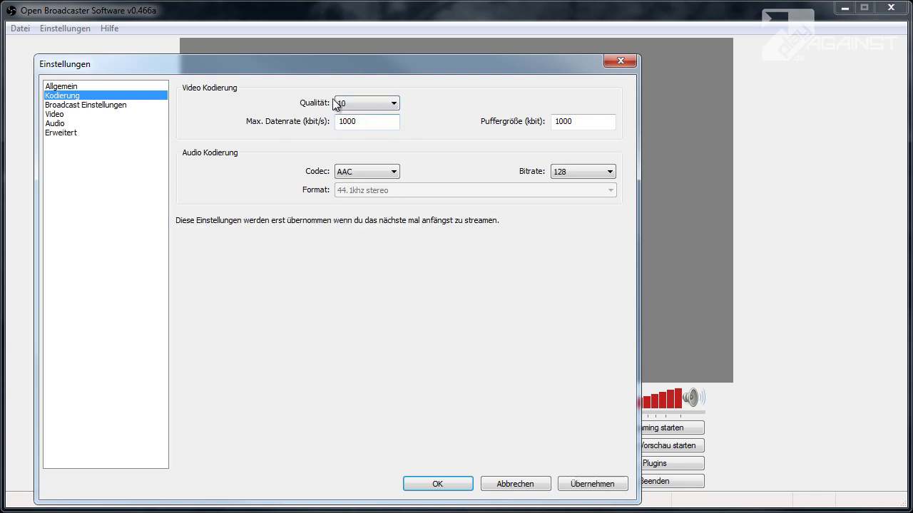
click(393, 104)
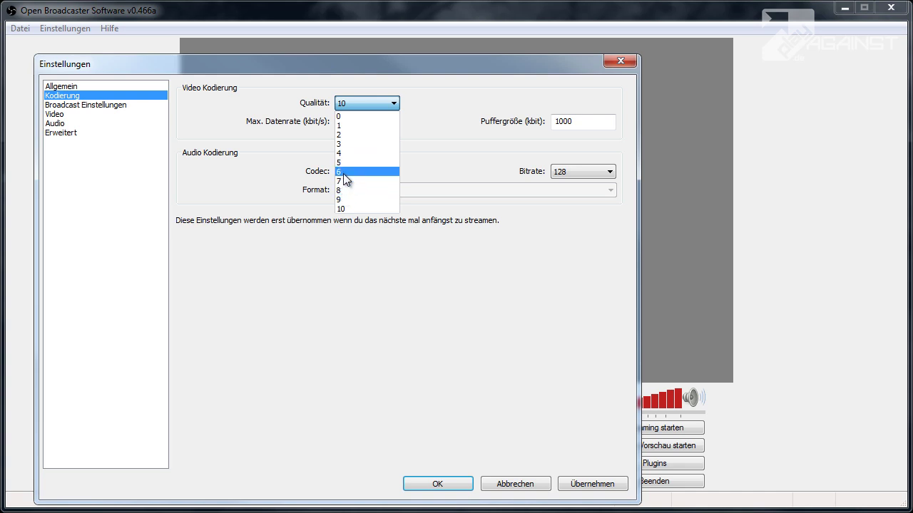
click(344, 209)
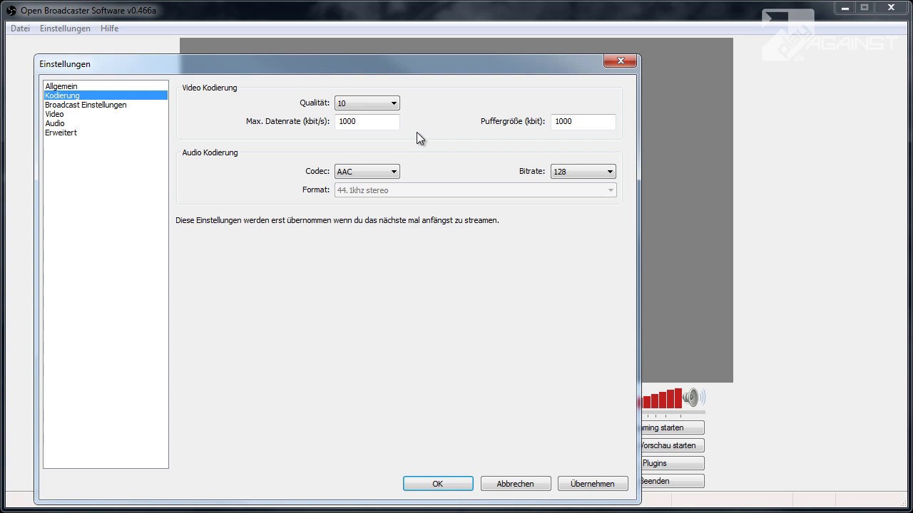
click(392, 102)
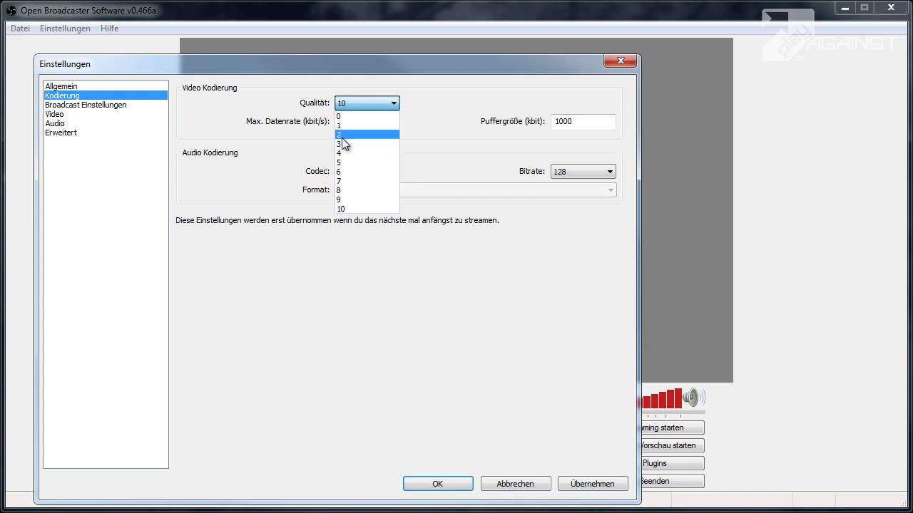
click(394, 101)
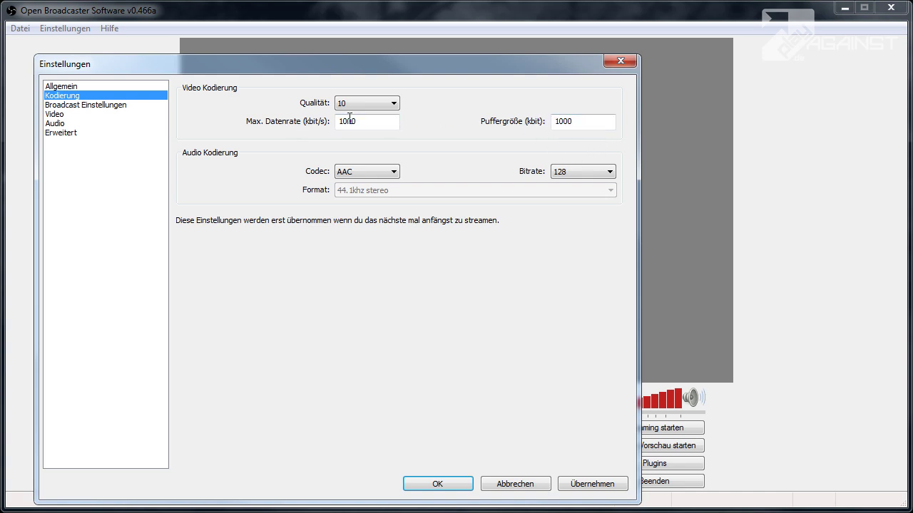
Step: Set the video encoding's maximum data rate to 3000 kbit/s and its buffer size to 3000 kbit
double_click(380, 122)
mouse_move(353, 118)
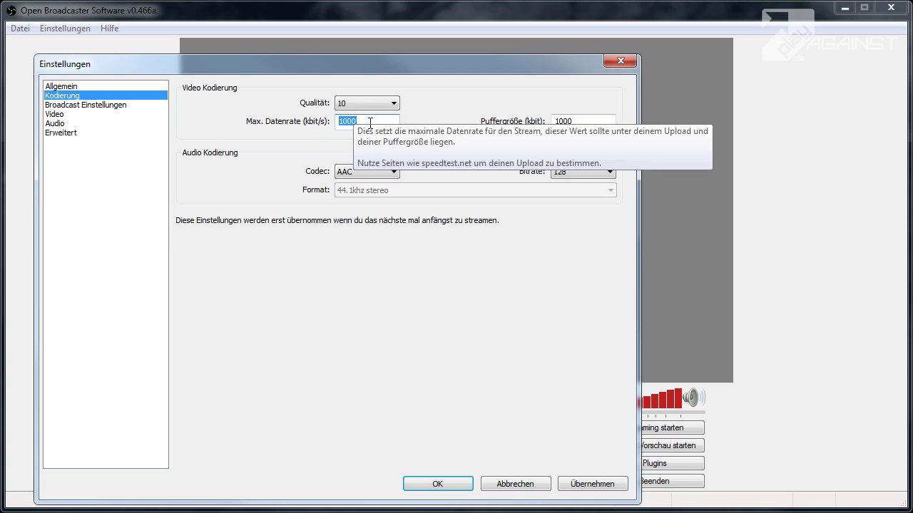
mouse_move(366, 127)
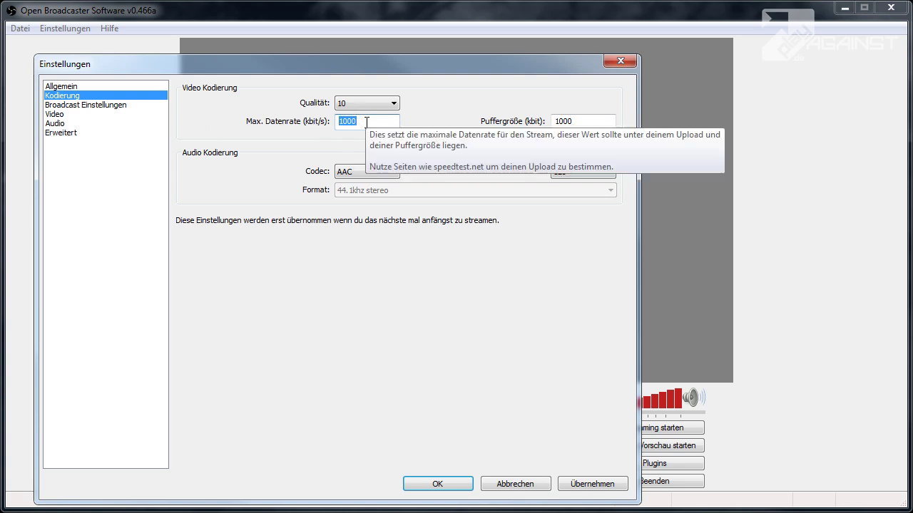
text(3000)
double_click(577, 122)
text(3000)
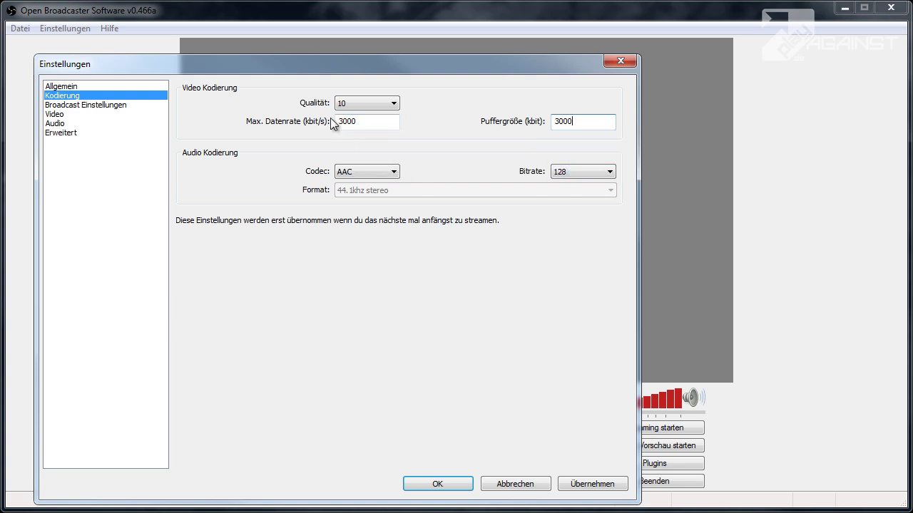
click(362, 121)
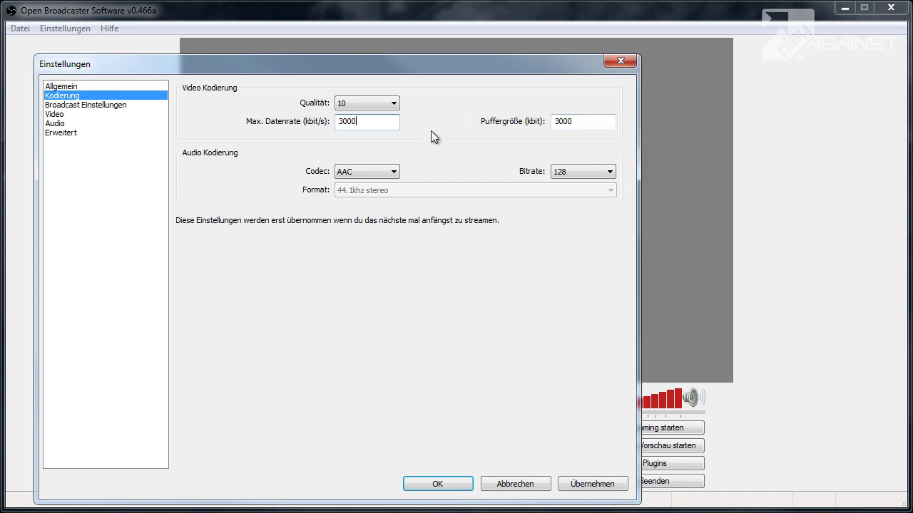
Step: Set the audio encoding to the MP3 codec with a bitrate of 128
mouse_move(409, 134)
click(393, 172)
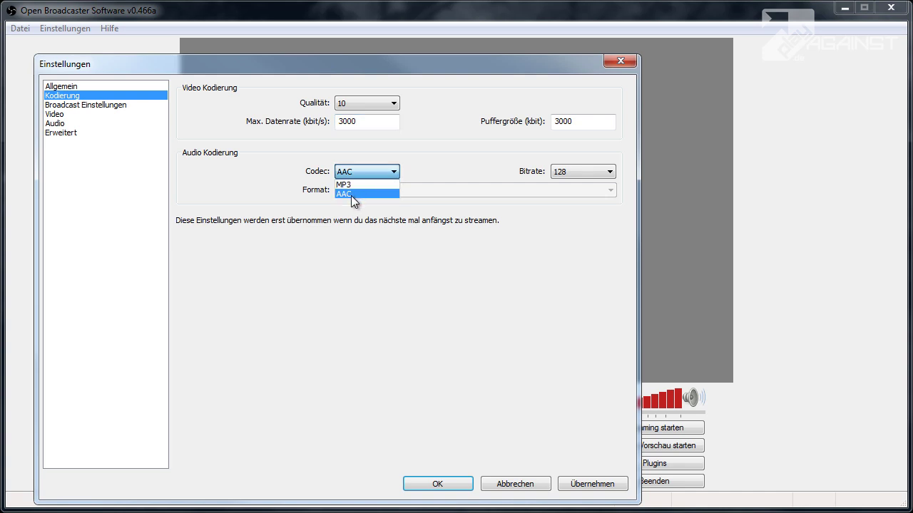
click(414, 171)
click(393, 172)
click(342, 184)
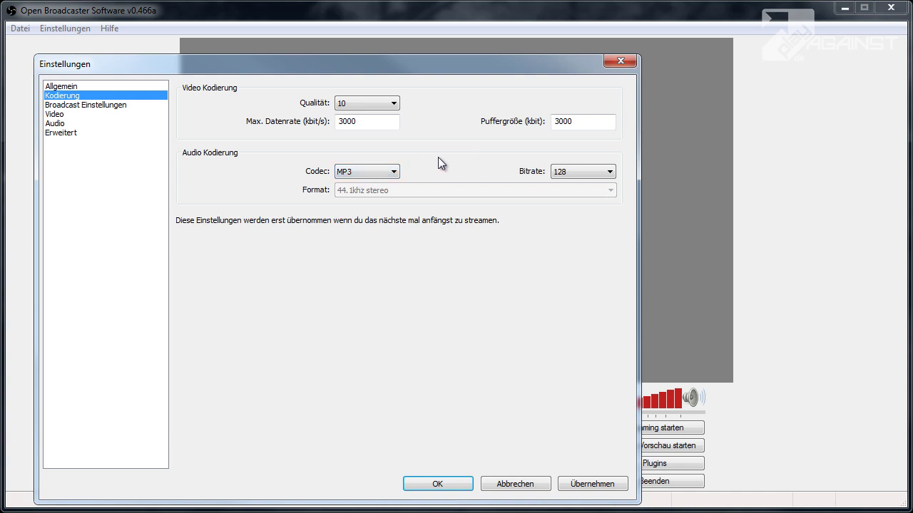
click(608, 172)
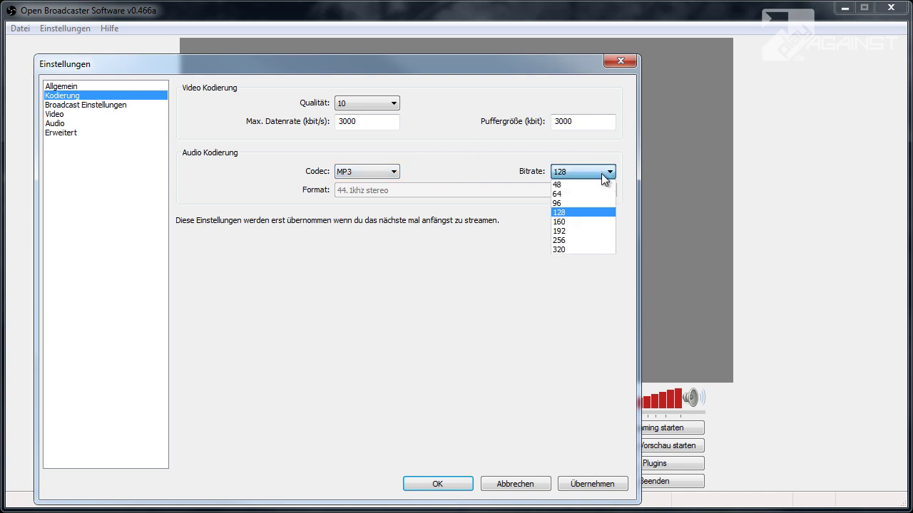
click(564, 213)
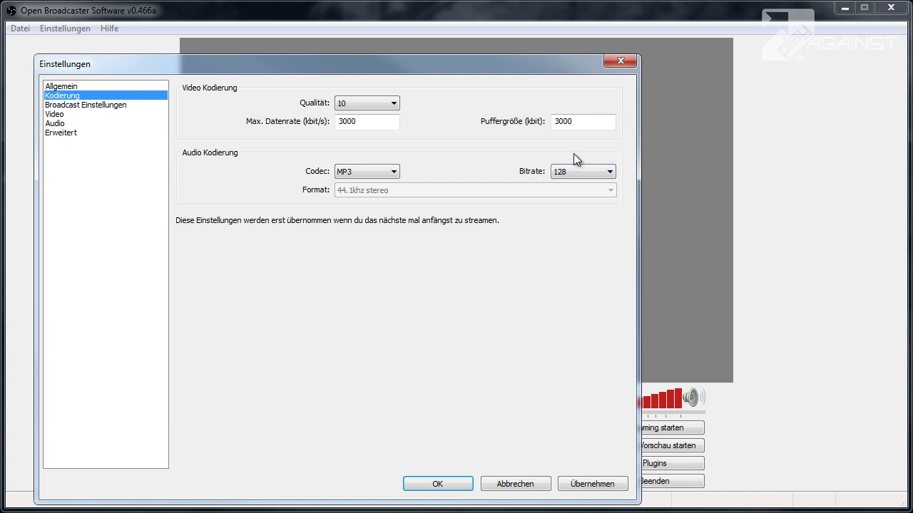
Step: Set the audio encoding to the AAC codec and choose a bitrate of 128
click(394, 171)
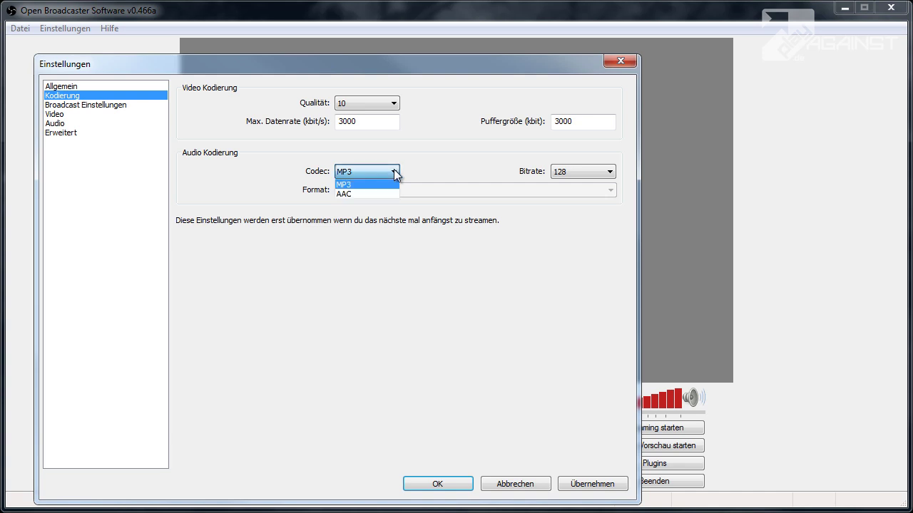
click(347, 194)
click(587, 170)
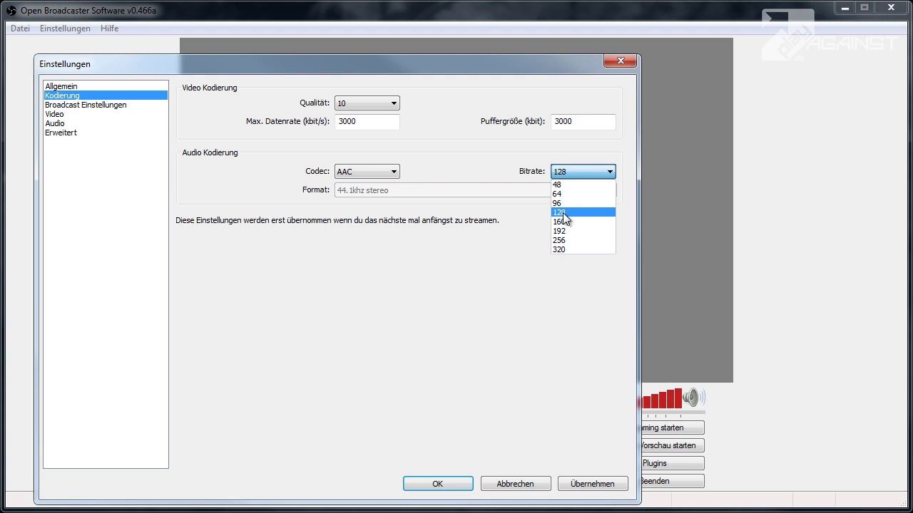
click(562, 212)
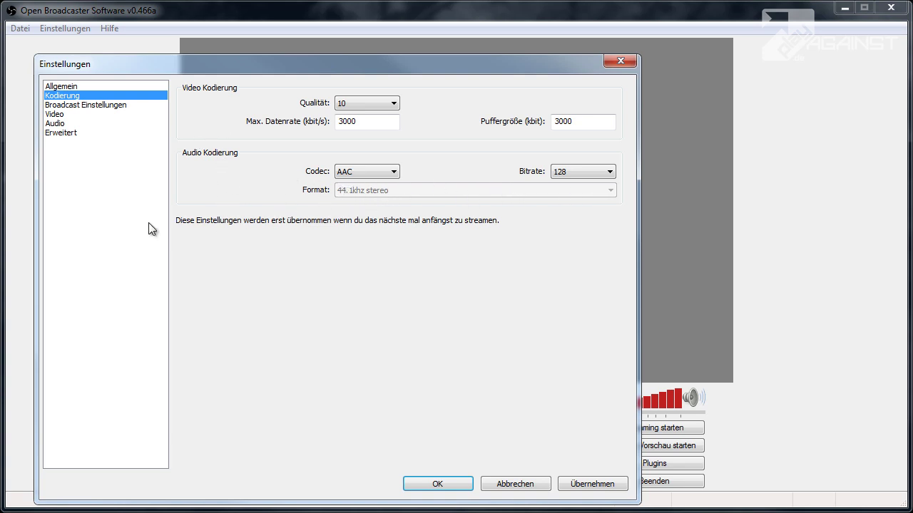
Step: Set the mode in the broadcast settings to file output only (Nur Dateiausgabe) and activate the file path for entry
click(55, 106)
click(360, 100)
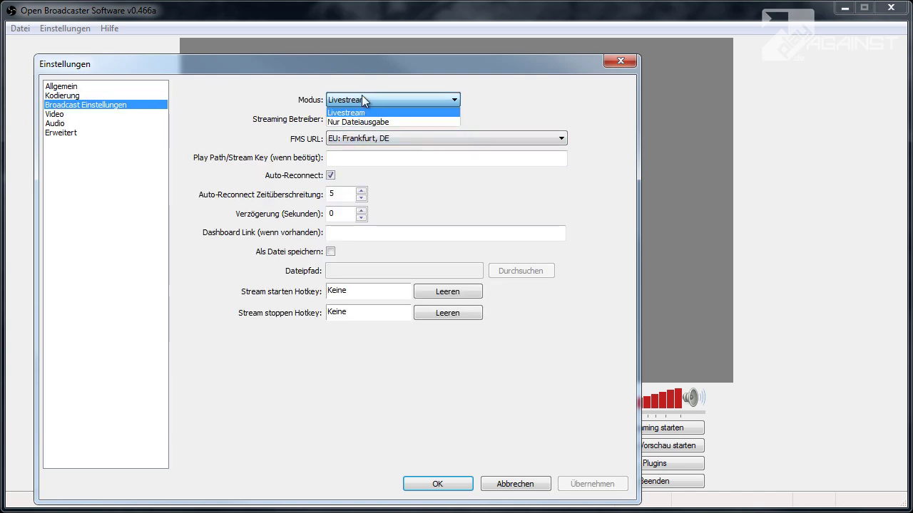
click(350, 122)
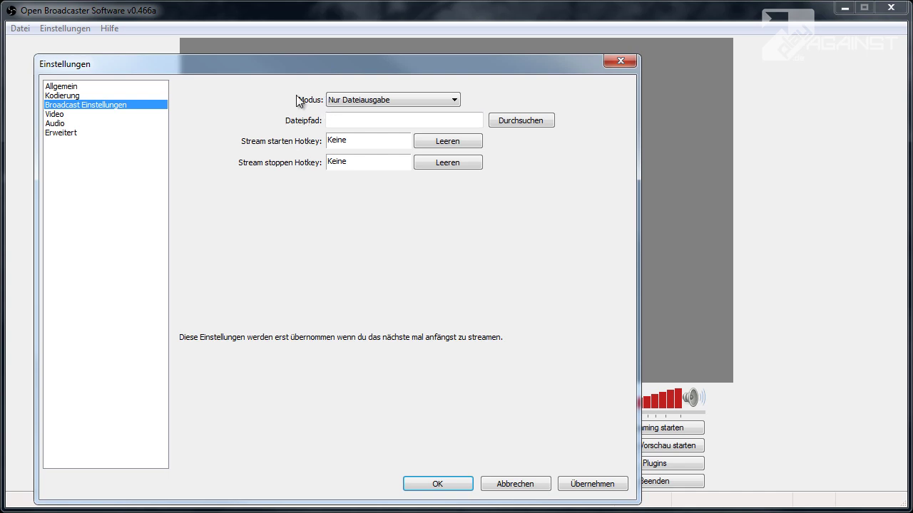
click(372, 120)
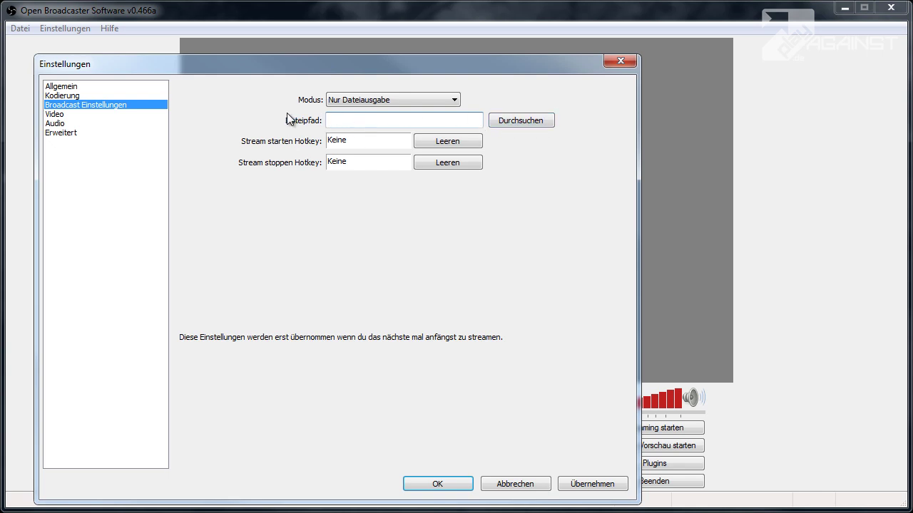
Step: Try UMSCHALT + S as the stream start hotkey, and clear both the start and stop hotkeys
click(358, 140)
key(shift+s)
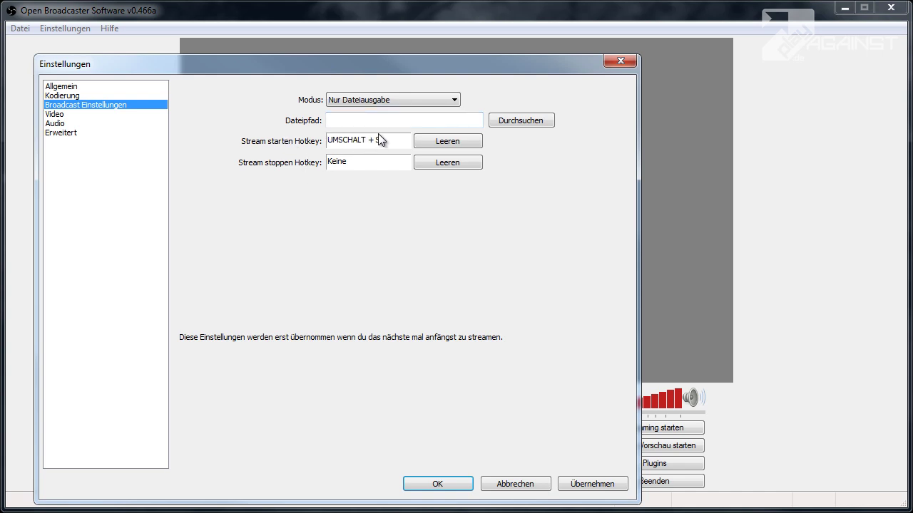
click(357, 162)
key(shift)
click(431, 163)
click(447, 141)
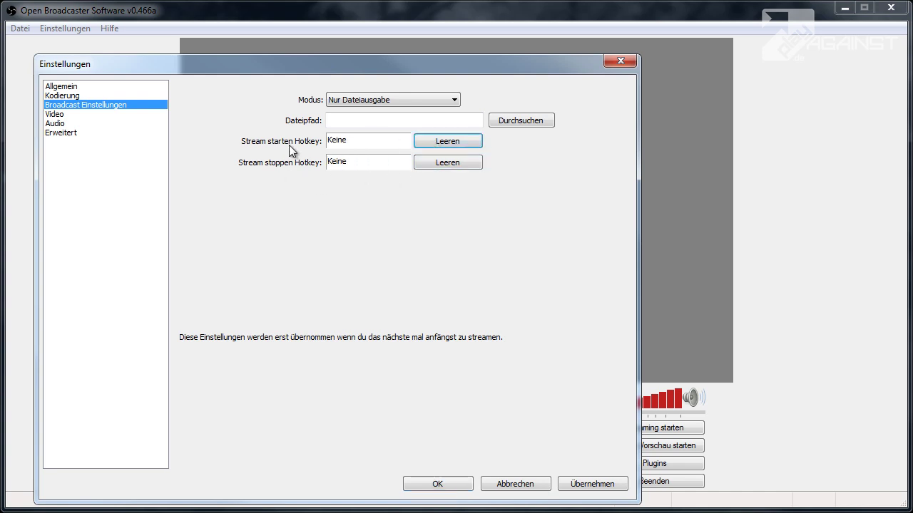
Step: Set the broadcast mode to Livestream and try Custom as the streaming provider
click(328, 100)
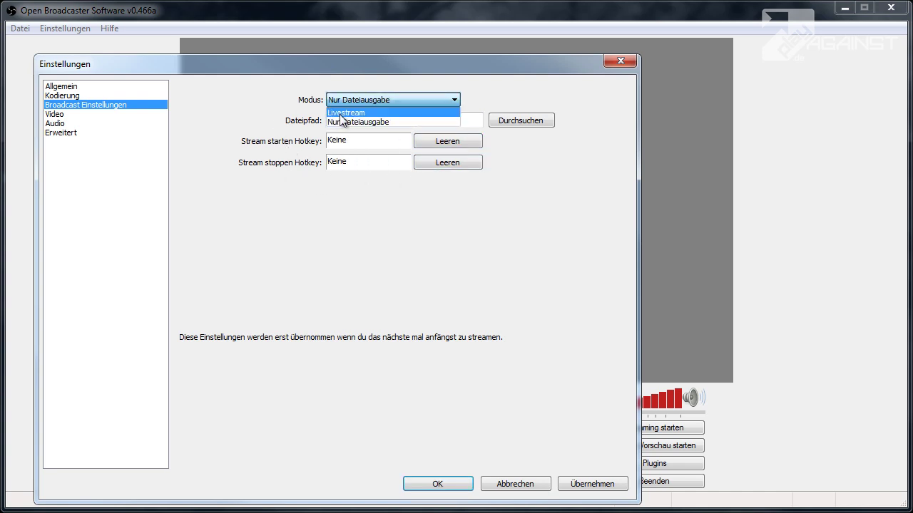
click(335, 108)
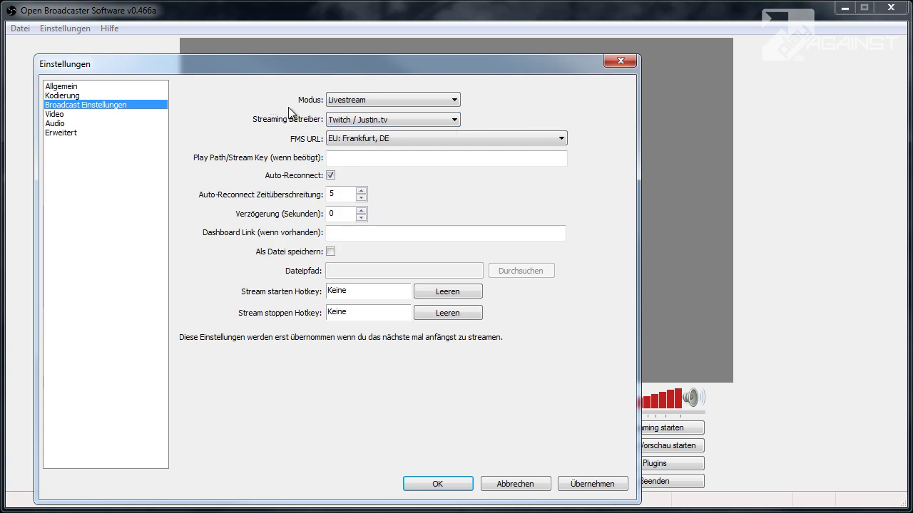
click(421, 120)
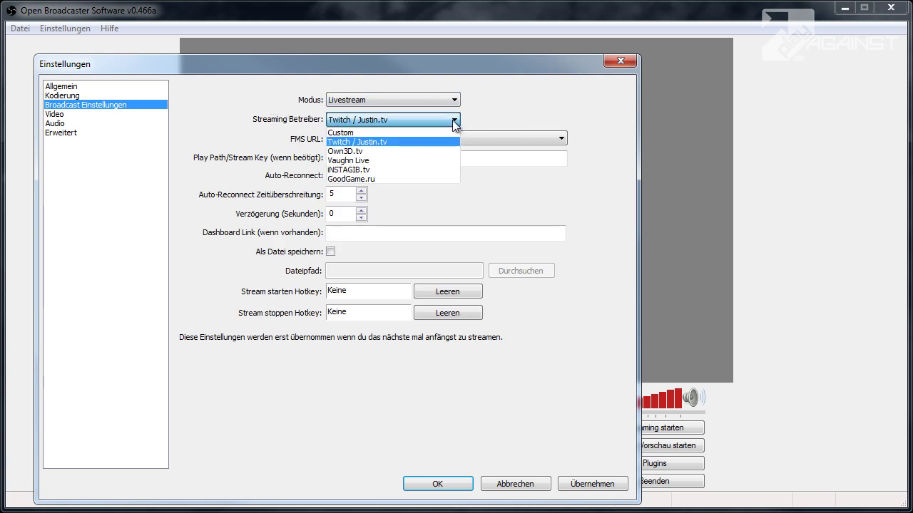
click(357, 132)
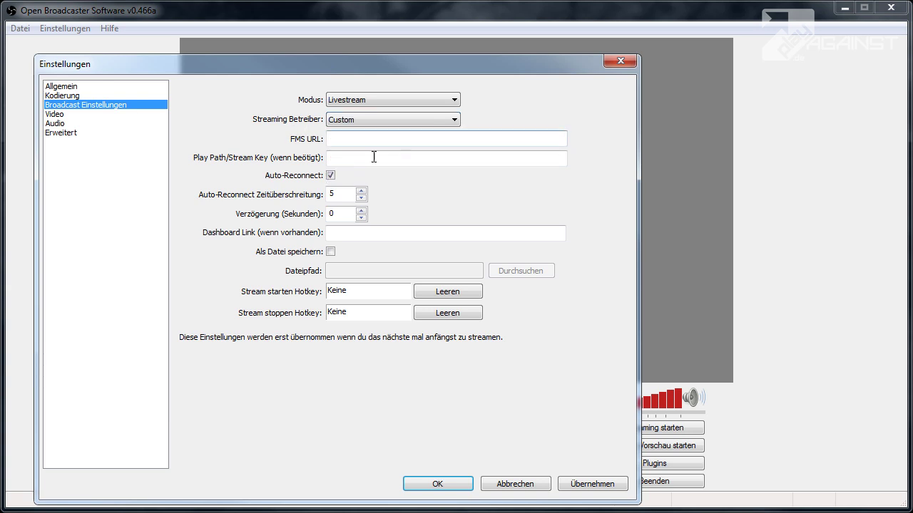
click(372, 120)
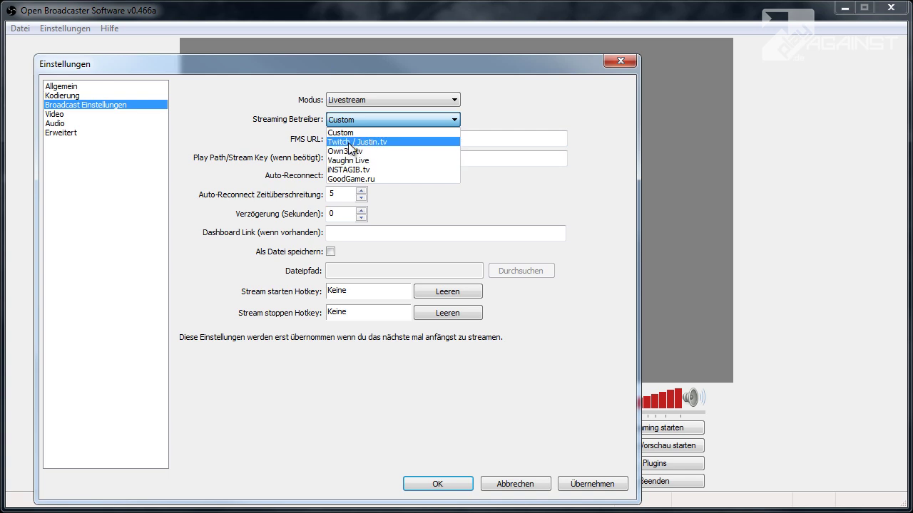
click(344, 133)
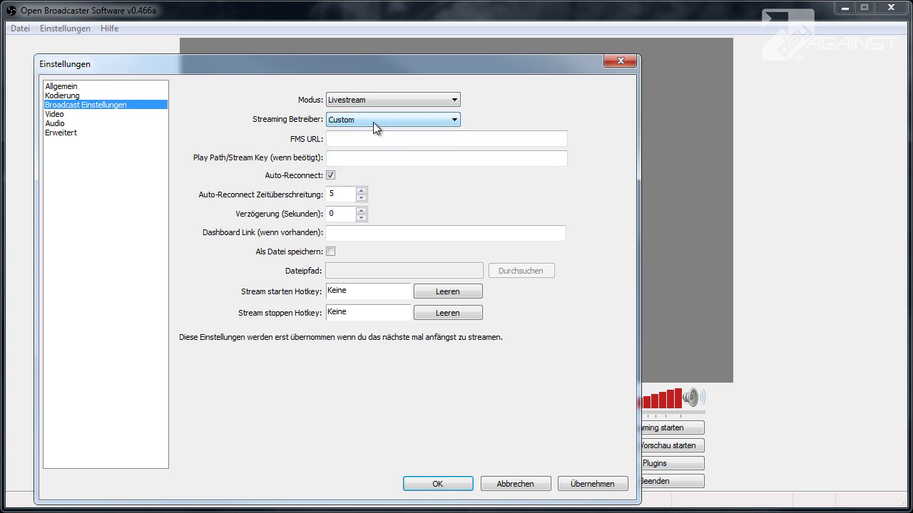
Step: Choose Twitch / Justin.tv as the streaming provider with the EU: Frankfurt, DE server, and activate the stream key field for entry
click(373, 122)
click(358, 142)
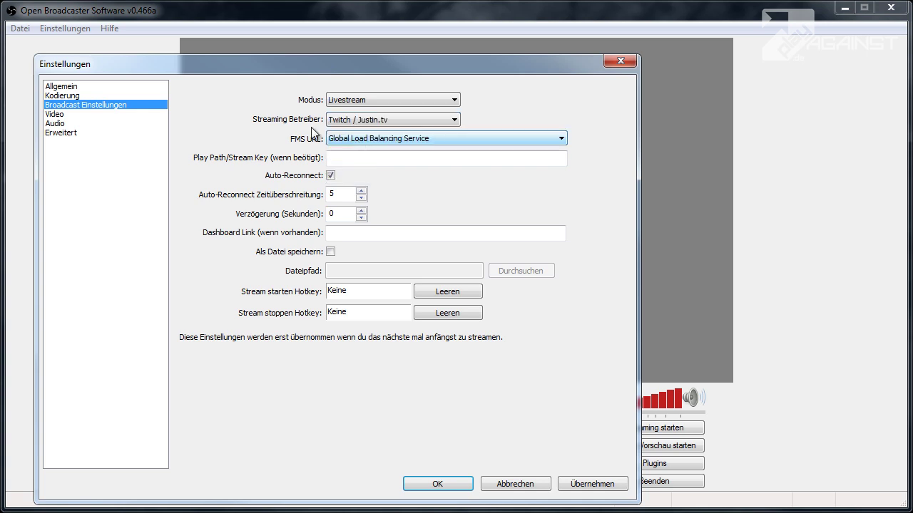
click(560, 139)
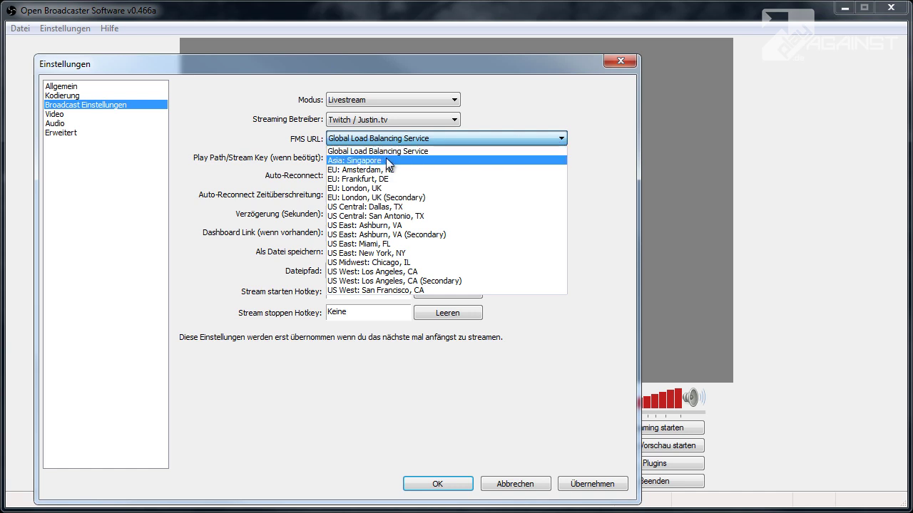
click(348, 178)
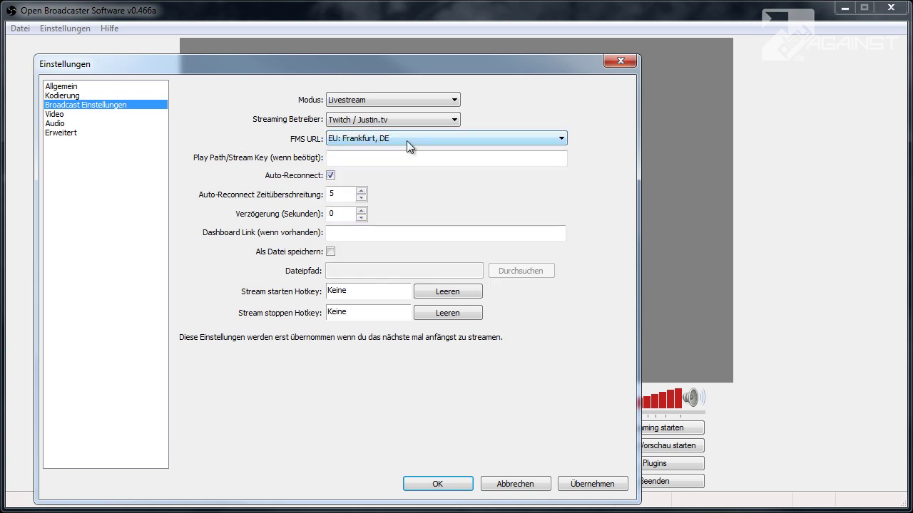
click(385, 159)
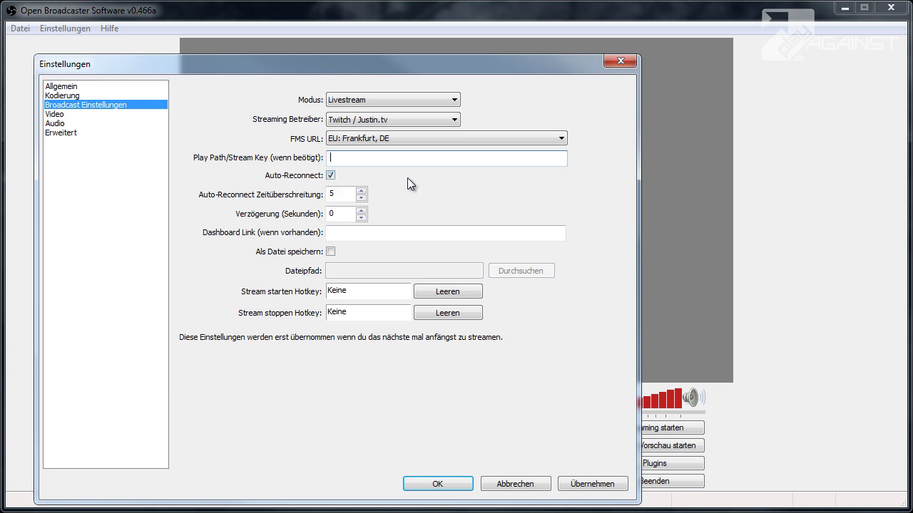
Step: Toggle Auto-Reconnect off and on, leaving it enabled
click(331, 174)
click(331, 177)
click(331, 176)
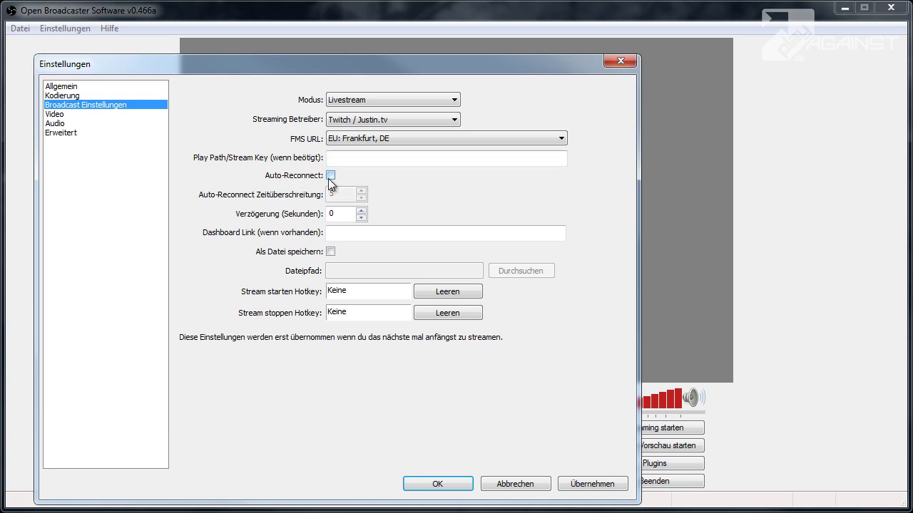
click(331, 176)
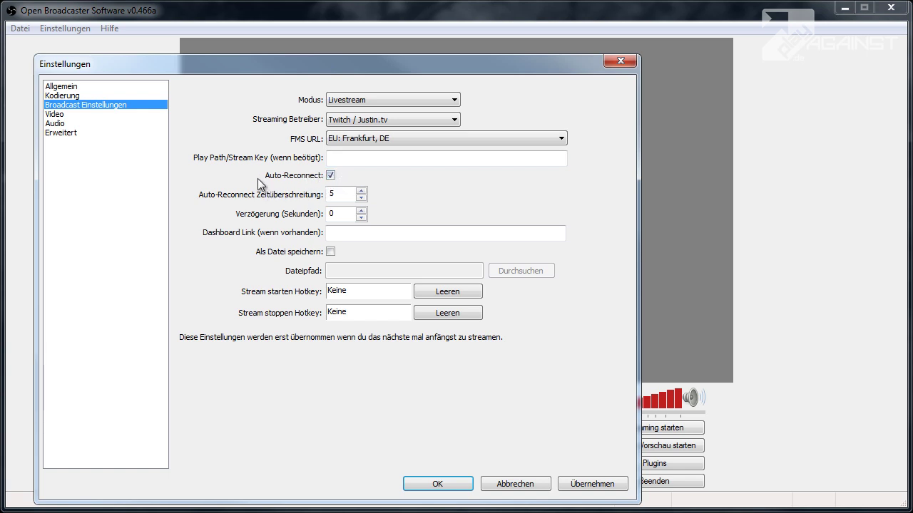
Step: Try an Auto-Reconnect timeout of 10, and set it back to 5
drag(342, 193, 273, 200)
click(362, 191)
click(362, 191)
click(361, 191)
click(361, 192)
click(362, 191)
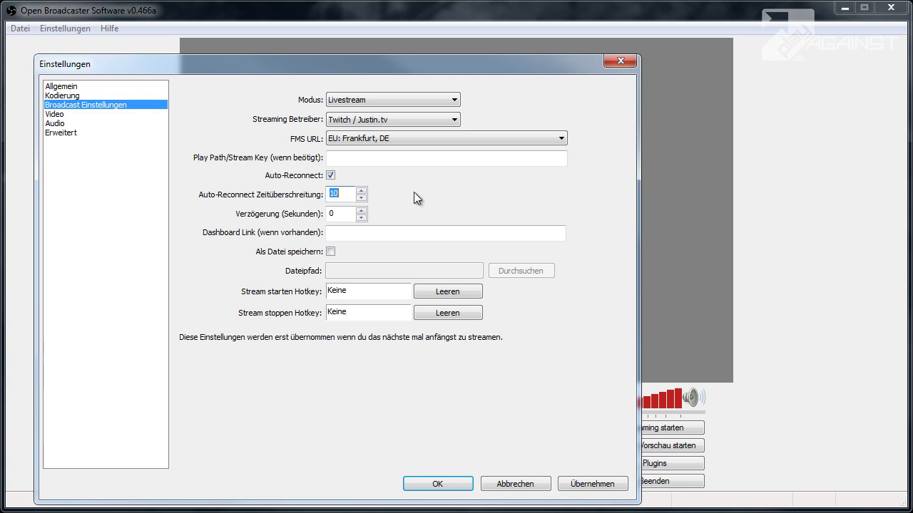
click(362, 198)
click(361, 198)
click(362, 198)
click(362, 199)
click(362, 198)
Step: Activate the delay and dashboard link fields, and switch saving the stream as a file (Als Datei speichern) on and off again
click(339, 213)
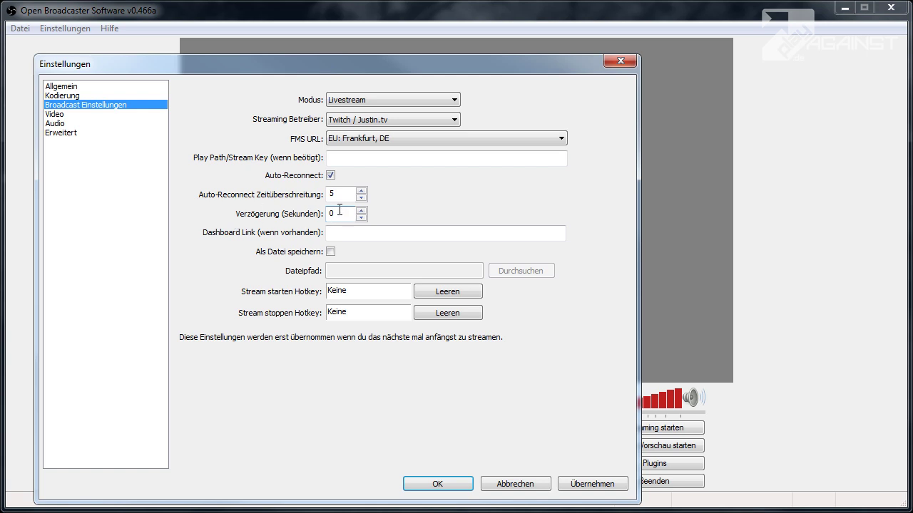
click(355, 233)
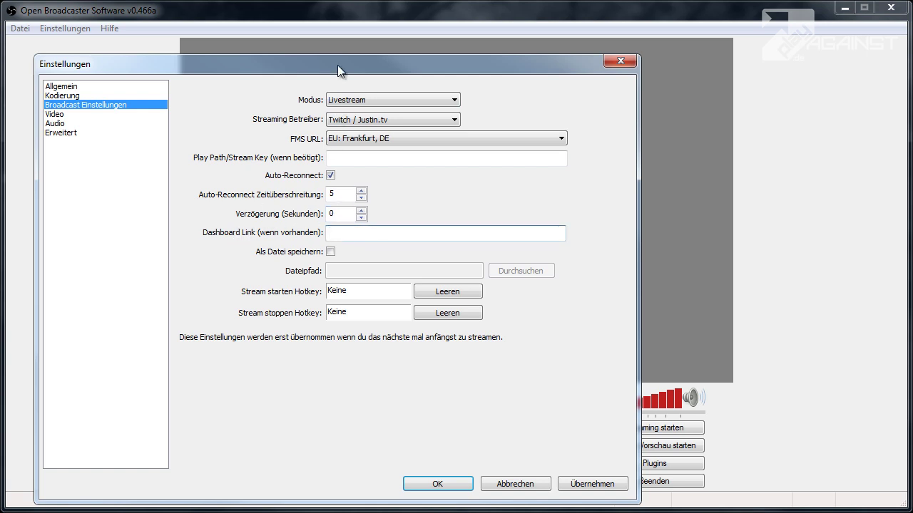
drag(337, 64, 349, 23)
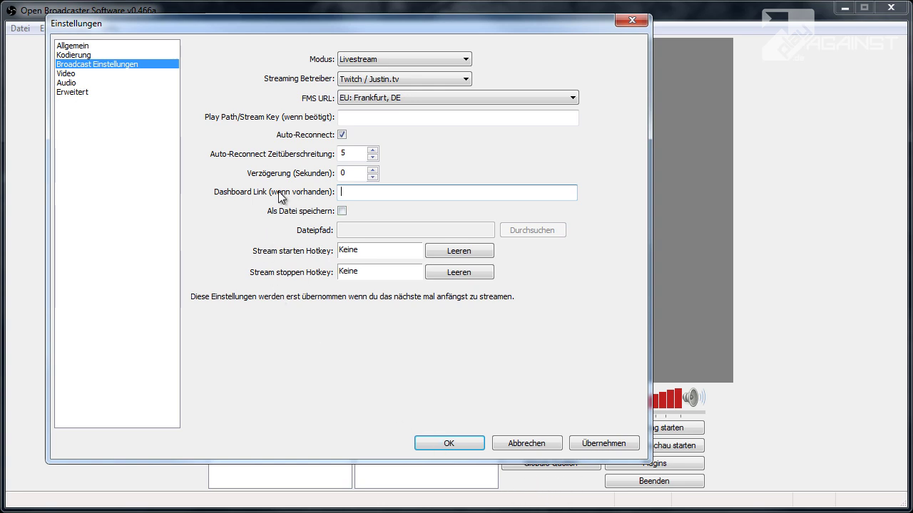
click(342, 212)
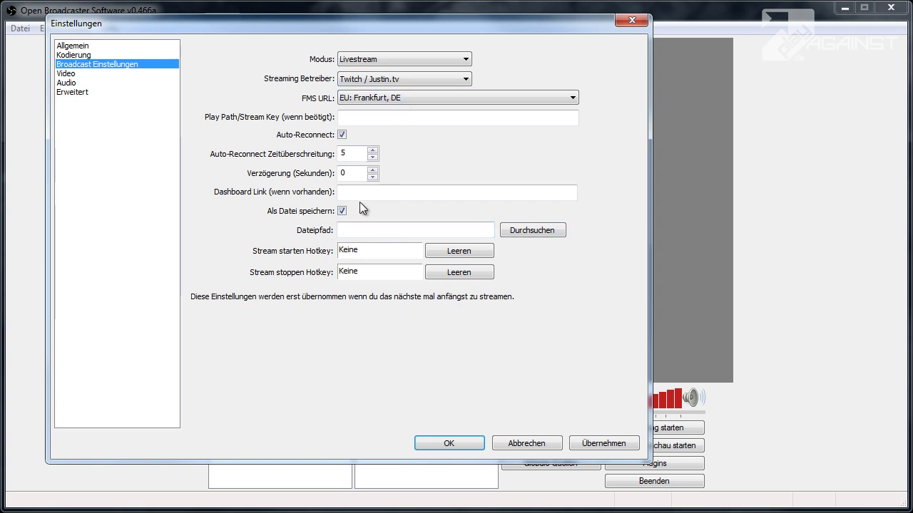
click(342, 211)
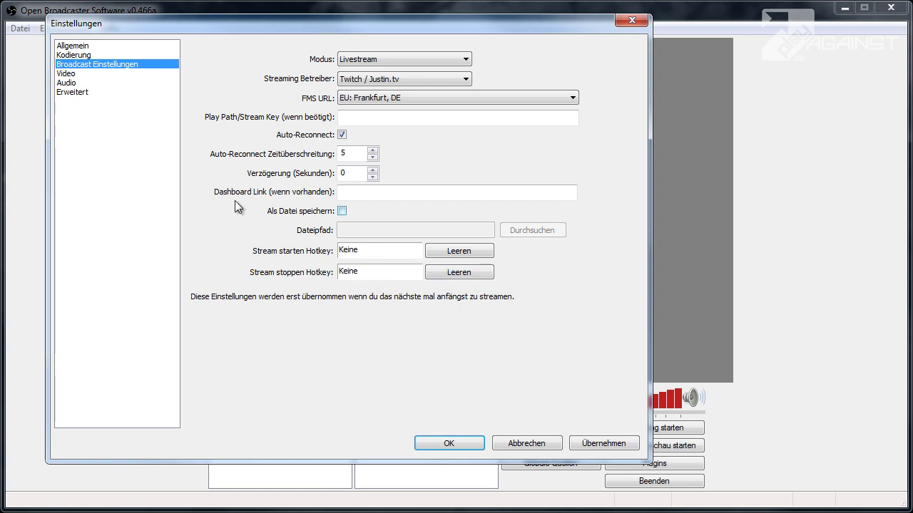
Step: Open the video settings and select the width and height values of the custom base resolution
click(74, 75)
click(68, 74)
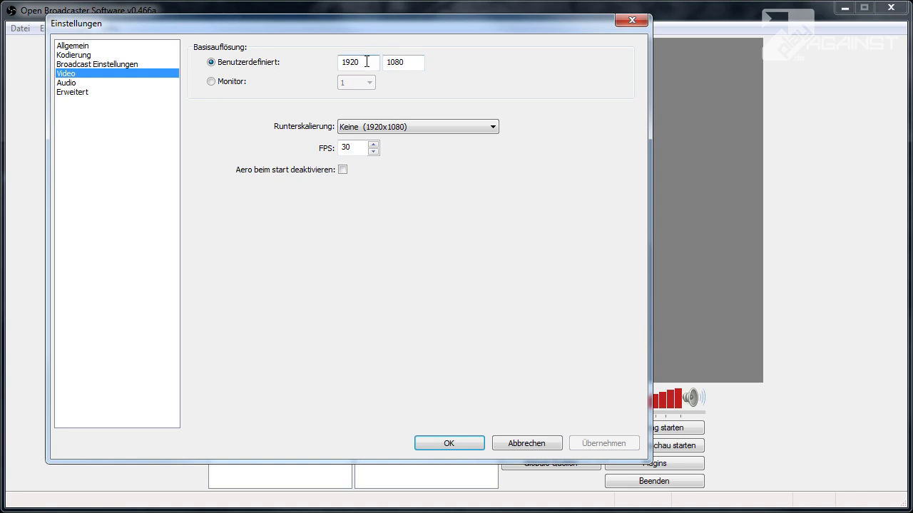
drag(363, 62, 303, 67)
double_click(409, 59)
Step: Try basing the resolution on a monitor, ending with monitor 2, and return to the custom base resolution (Benutzerdefiniert)
click(211, 81)
click(367, 83)
click(358, 106)
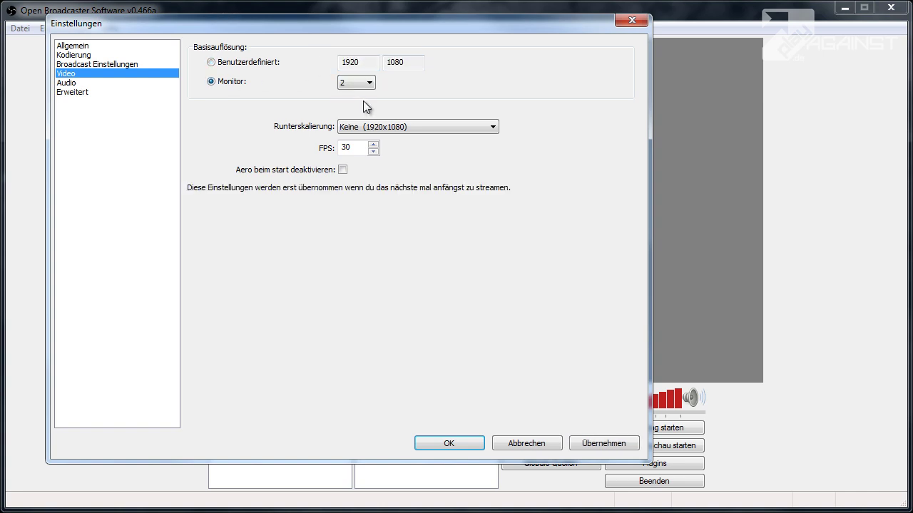
click(358, 84)
click(355, 98)
click(350, 84)
click(354, 105)
click(211, 63)
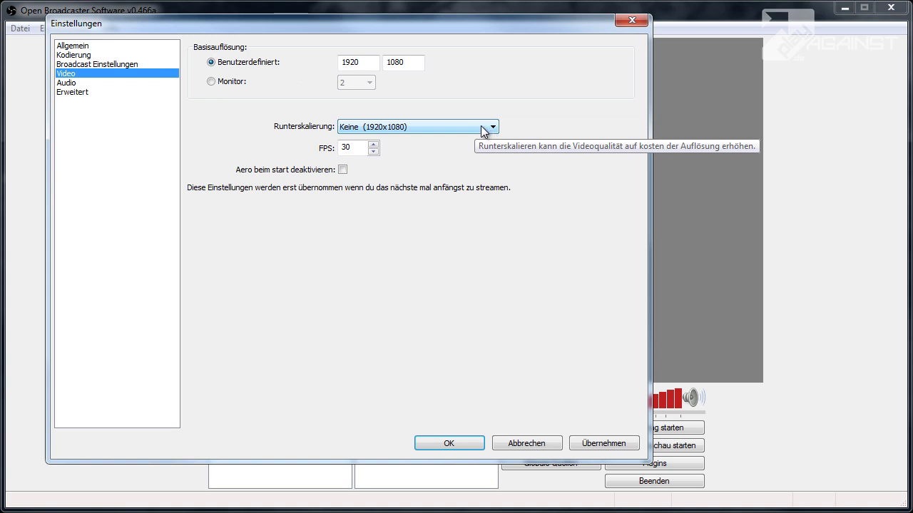
Step: Set the video downscaling to 1.50 (1280x720) and the FPS to 25
click(453, 126)
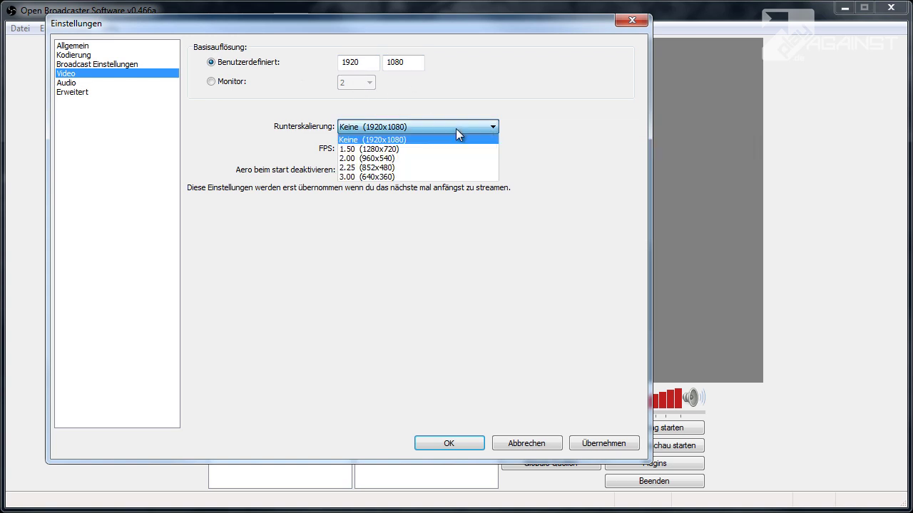
click(364, 151)
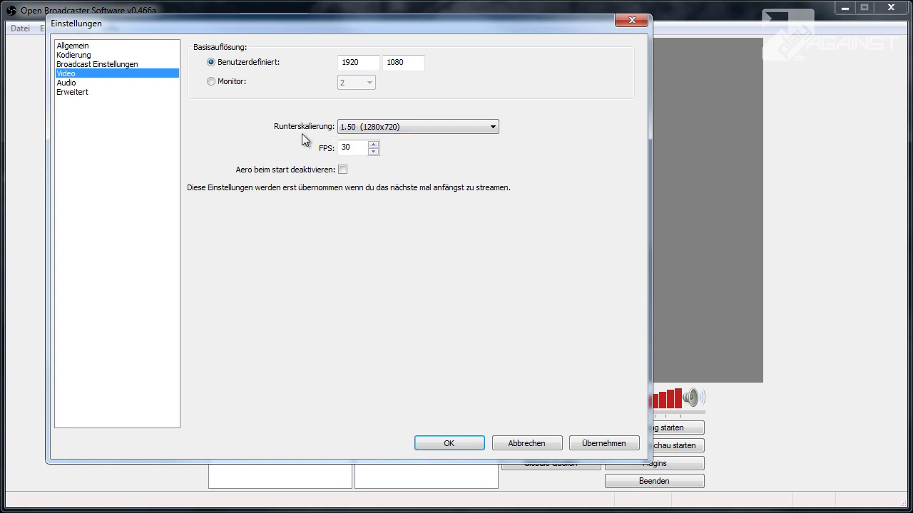
drag(352, 147, 309, 146)
text(25)
Step: Try 30, 60 and 50 FPS, set the FPS to 30, and toggle disabling Aero at startup on and off
key(ctrl+a)
text(30)
key(ctrl+a)
text(60)
key(ctrl+a)
text(50)
key(ctrl+a)
text(30)
click(342, 171)
click(342, 170)
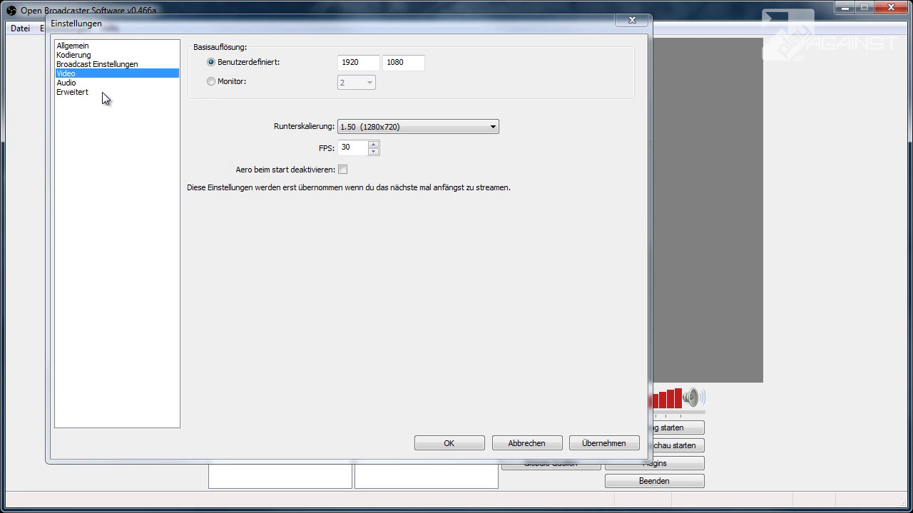
Step: Open the audio settings and set the microphone/audio device to Monitor (M-Audio Delta Audiophile)
click(66, 82)
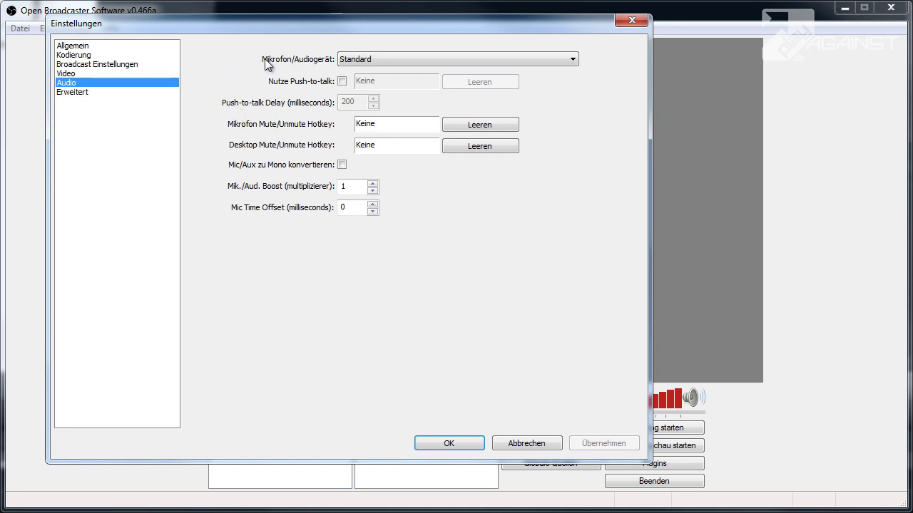
click(574, 59)
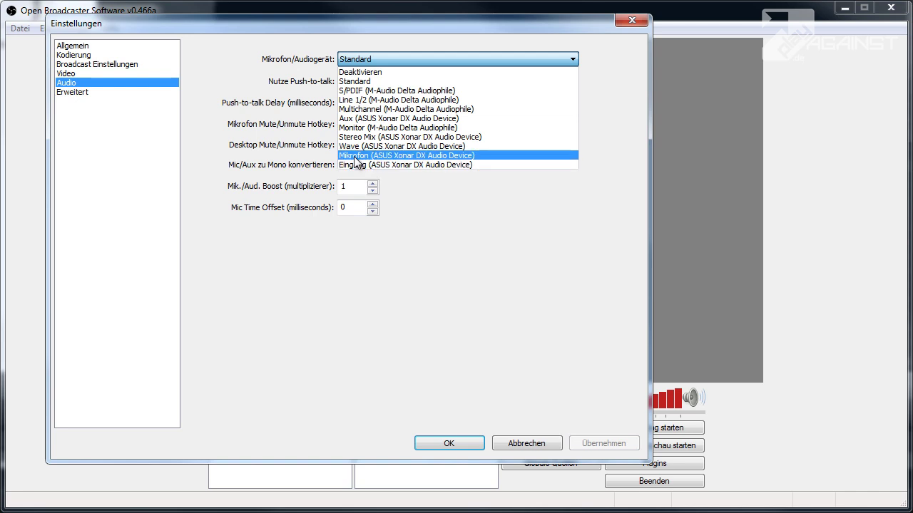
click(364, 128)
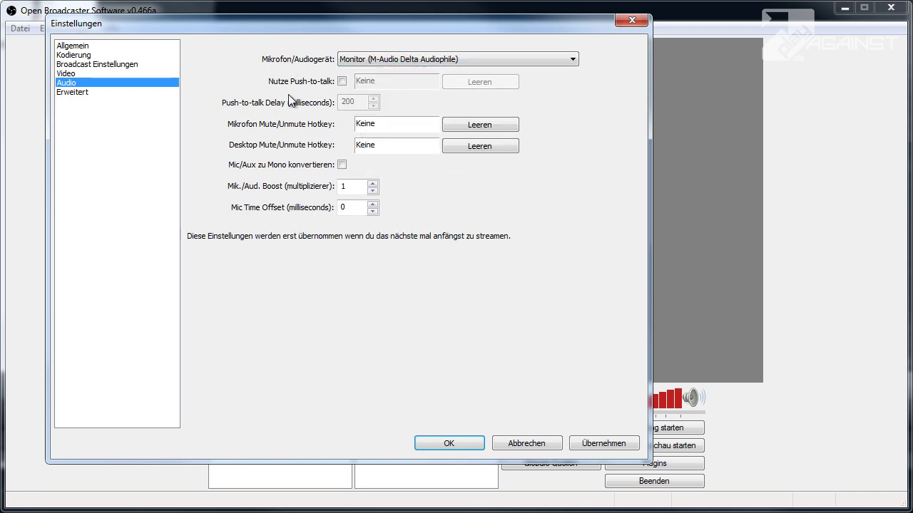
Step: Switch push-to-talk on and off twice, and move the settings window away from the main window's volume controls and back
click(342, 82)
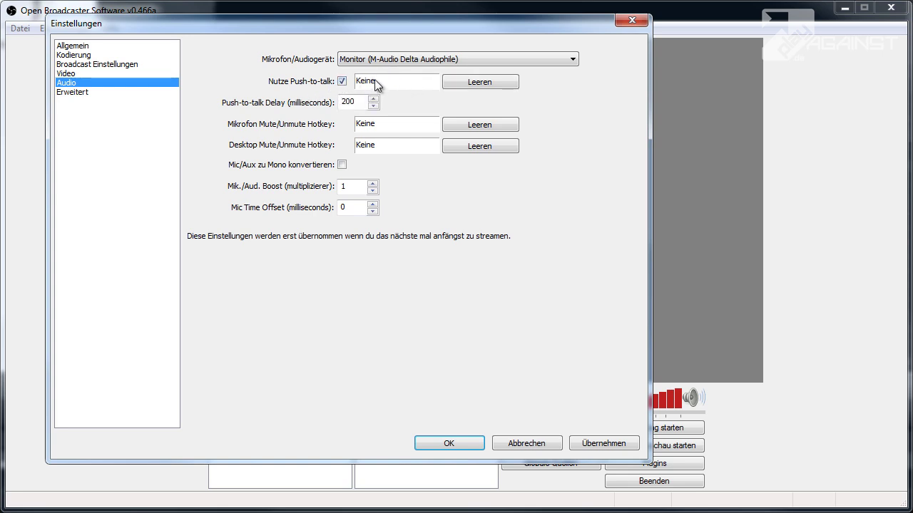
click(342, 81)
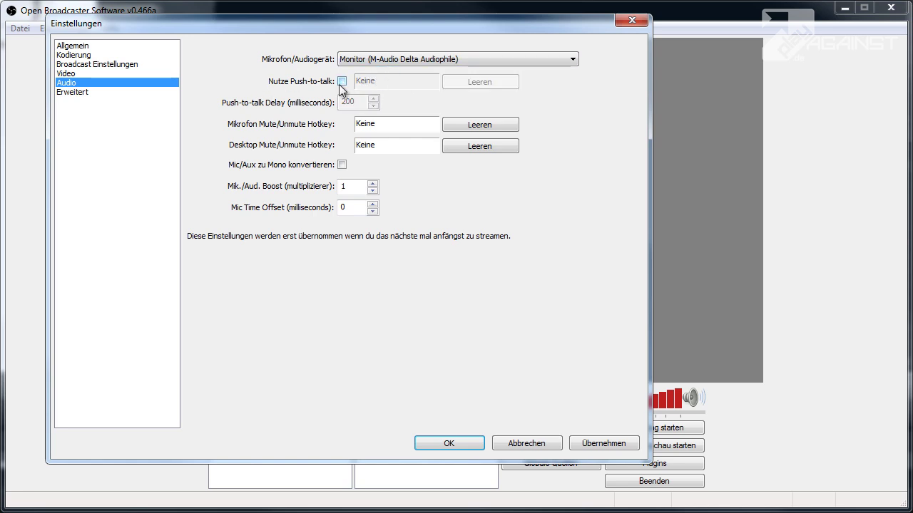
click(341, 82)
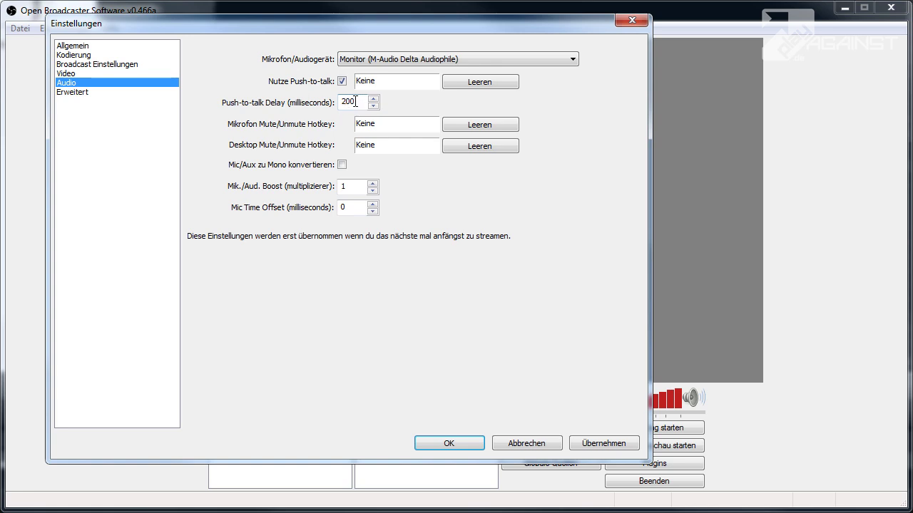
click(341, 81)
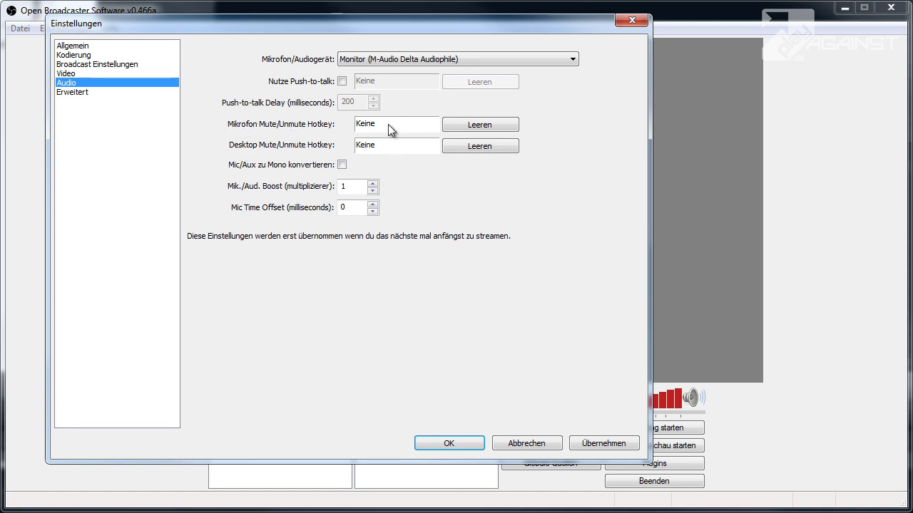
drag(394, 30, 298, 35)
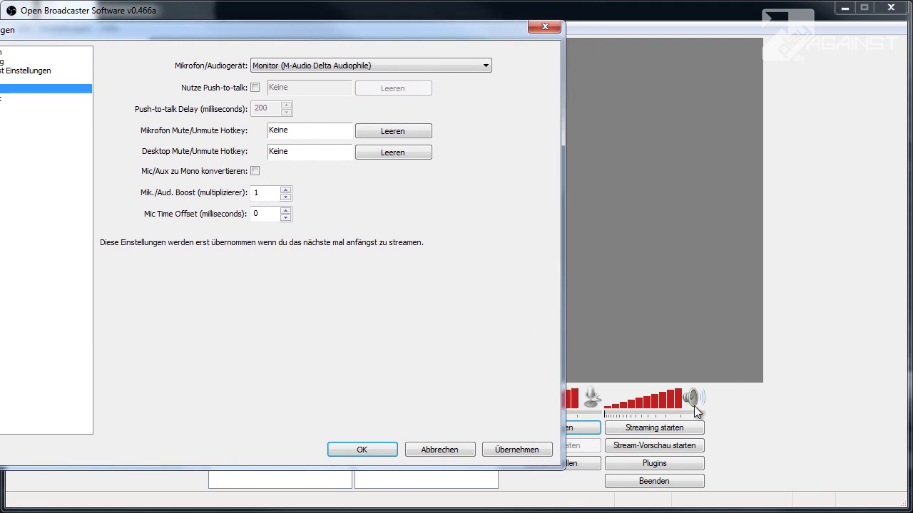
drag(286, 33, 400, 31)
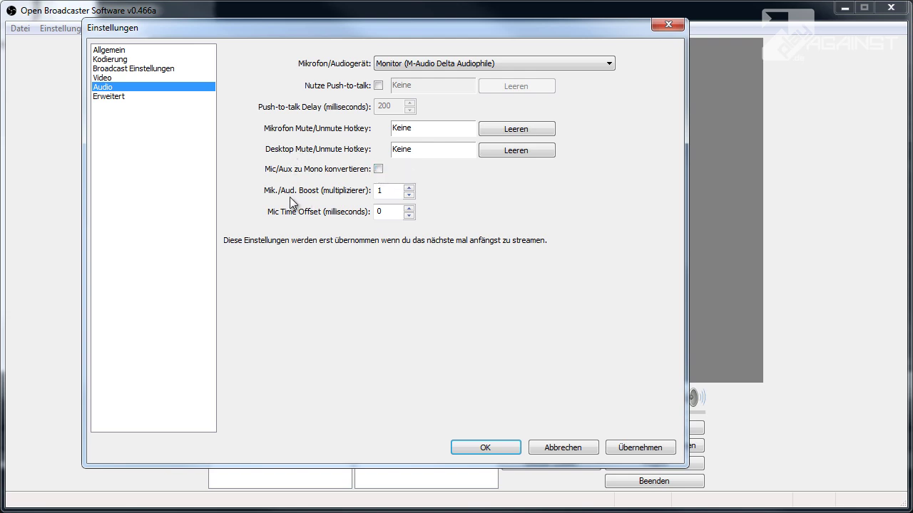
Step: Raise the microphone boost by one step and lower it again, try a mic time offset of 500 milliseconds, and reset the offset to 0
click(409, 188)
click(409, 195)
click(392, 212)
drag(385, 211, 290, 214)
click(392, 212)
double_click(392, 212)
text(500)
drag(393, 212, 303, 214)
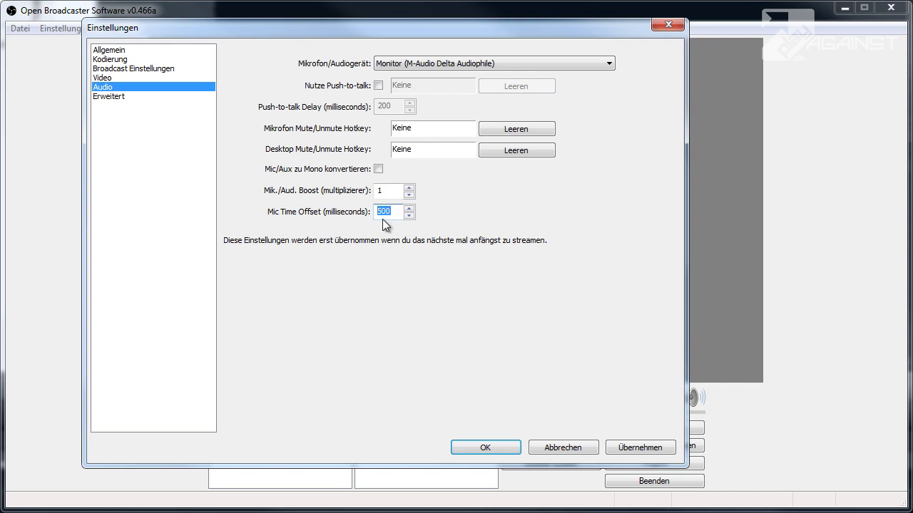
text(0)
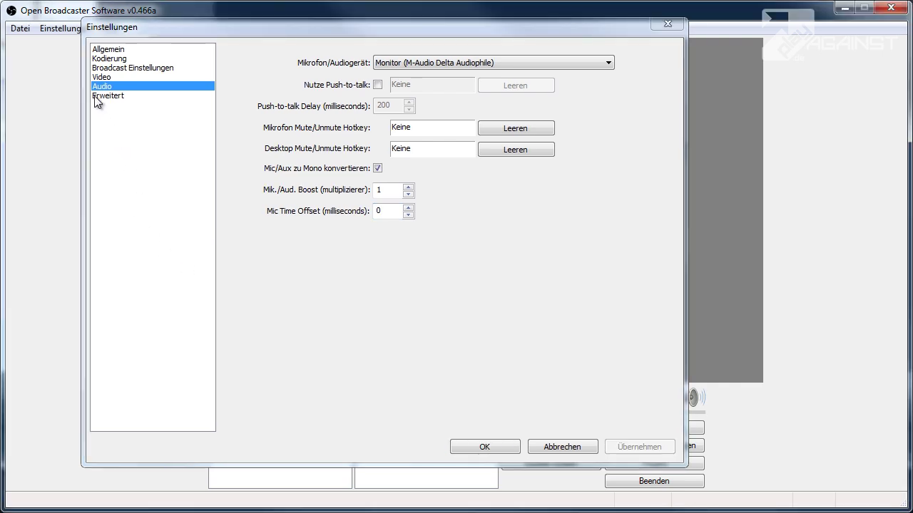
Step: Open the advanced settings, try the Above Normal process priority, and set the priority back to Normal
click(119, 97)
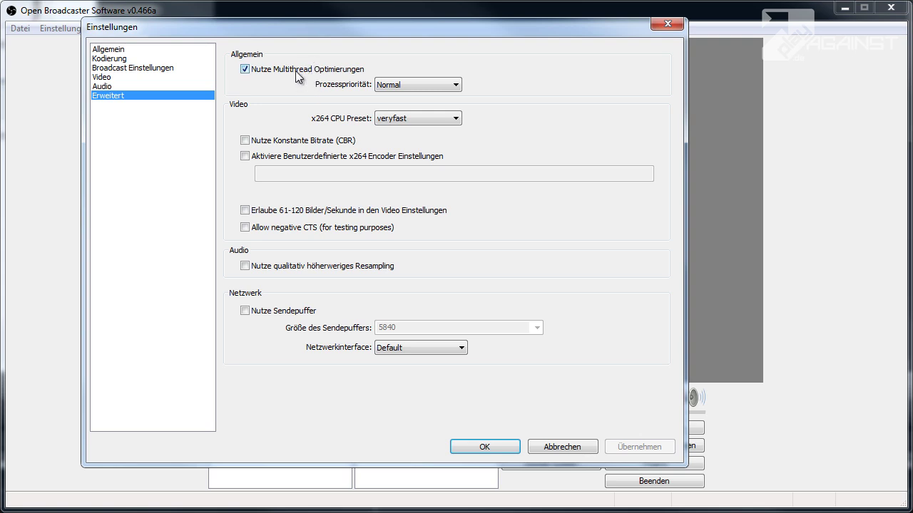
click(455, 86)
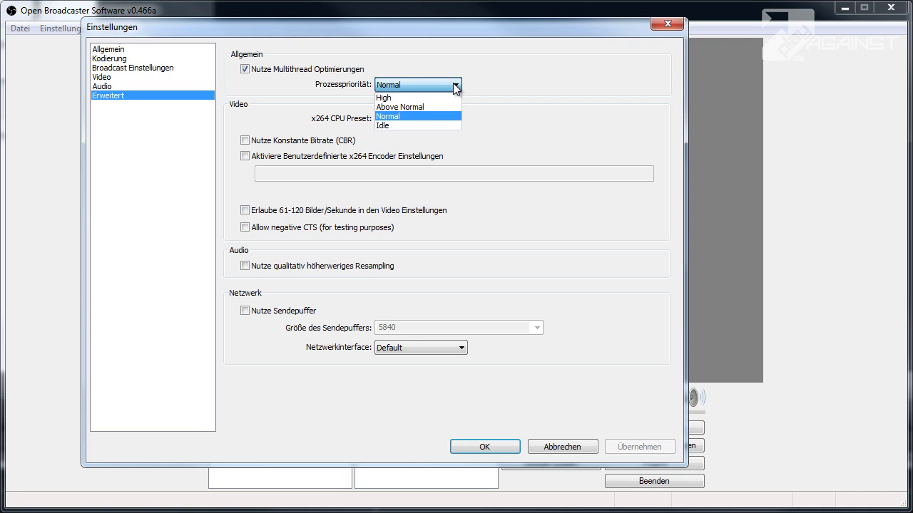
click(403, 108)
click(405, 87)
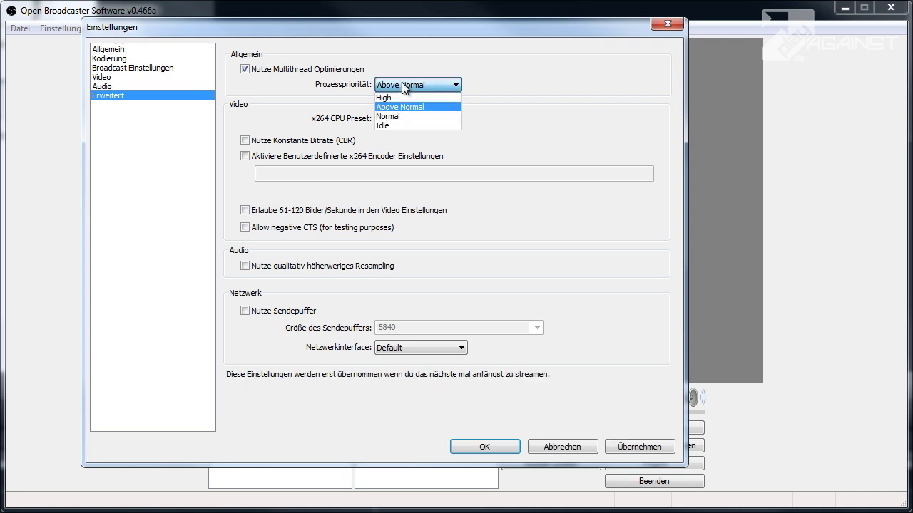
click(400, 117)
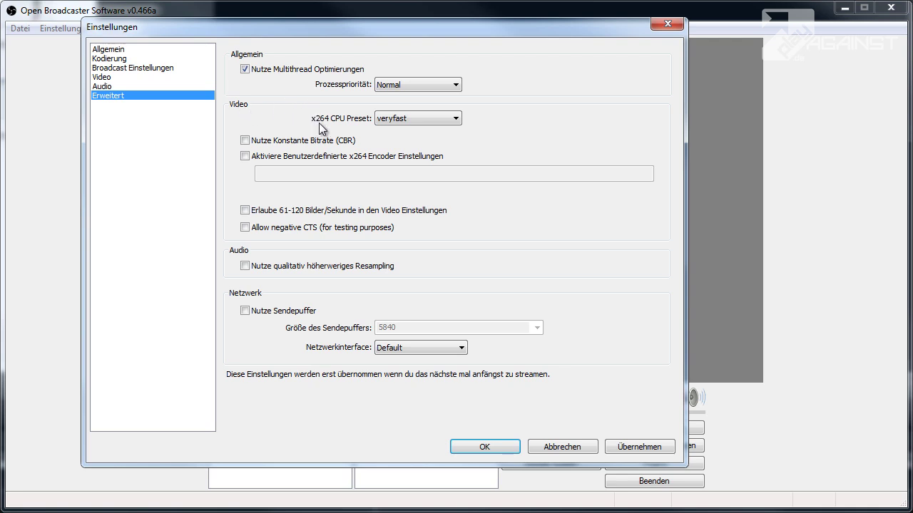
Step: Look through the x264 CPU preset options and keep veryfast selected
mouse_move(454, 123)
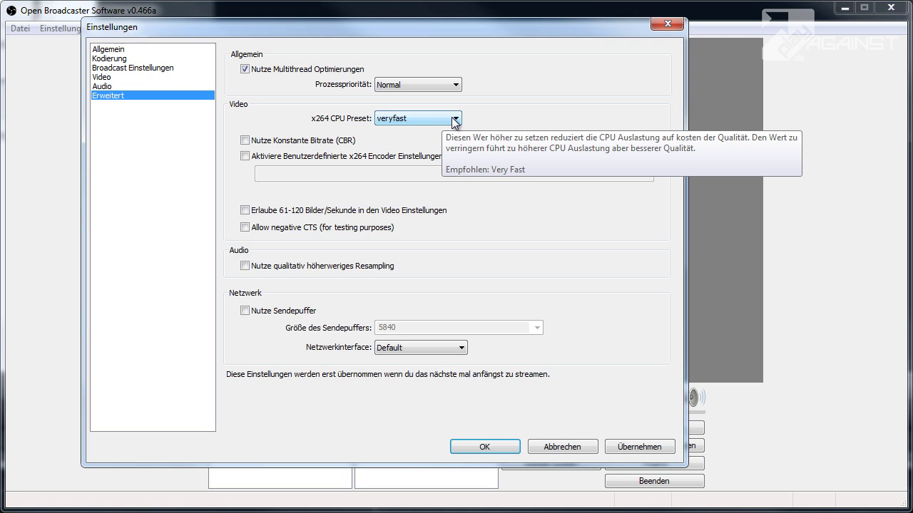
click(454, 123)
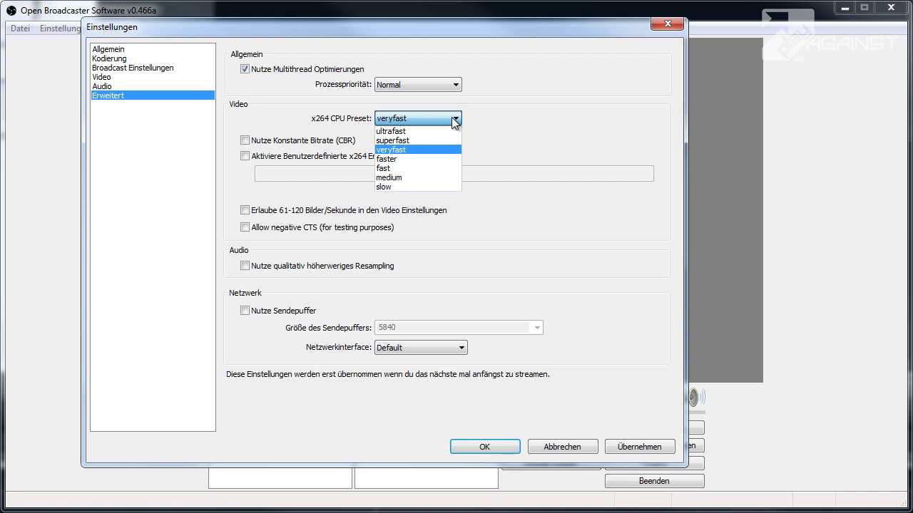
click(399, 151)
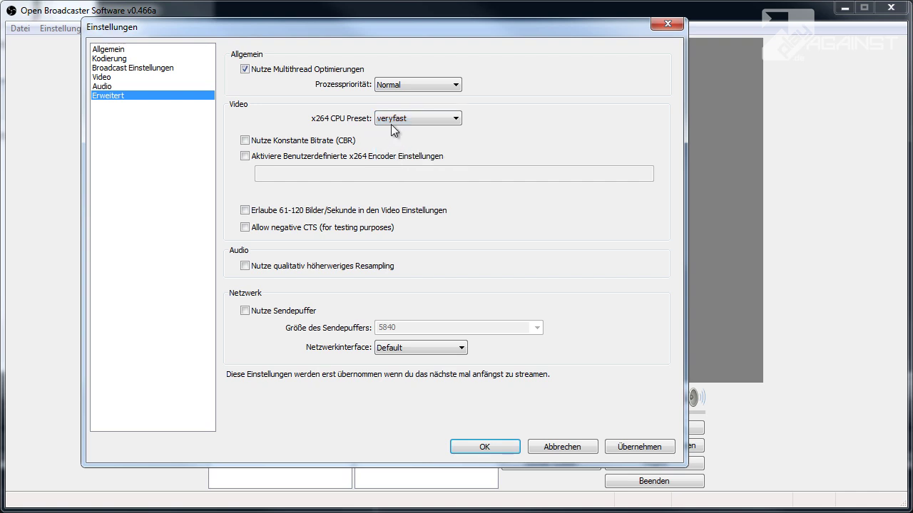
click(404, 116)
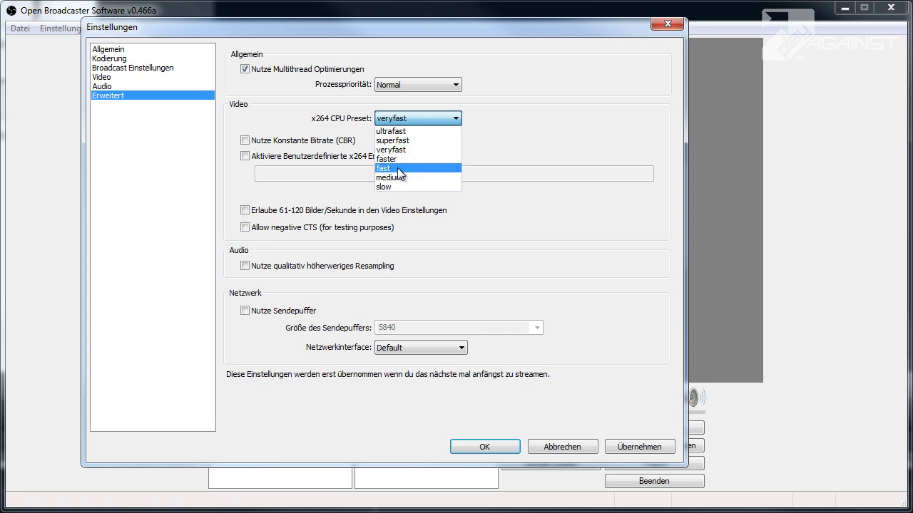
click(455, 119)
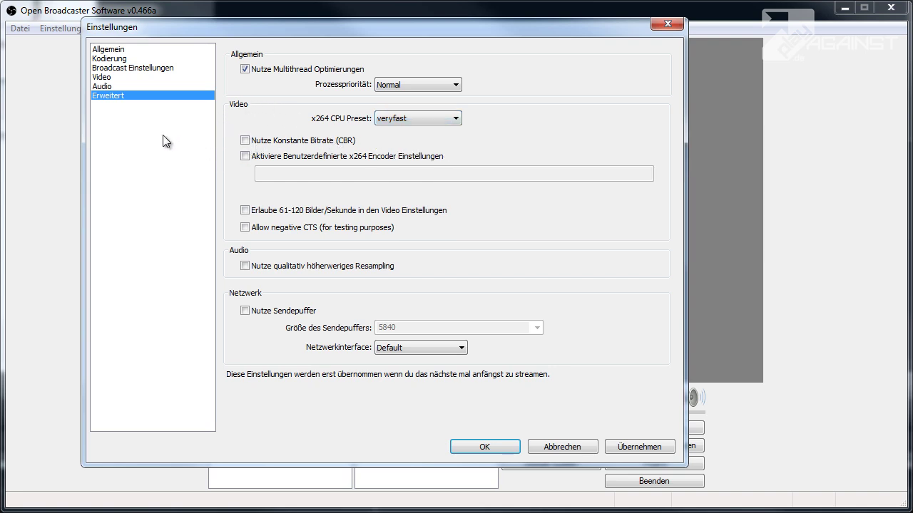
Step: Save the changes, check the maximum bitrate in the encoding settings, and return to the advanced settings
click(109, 59)
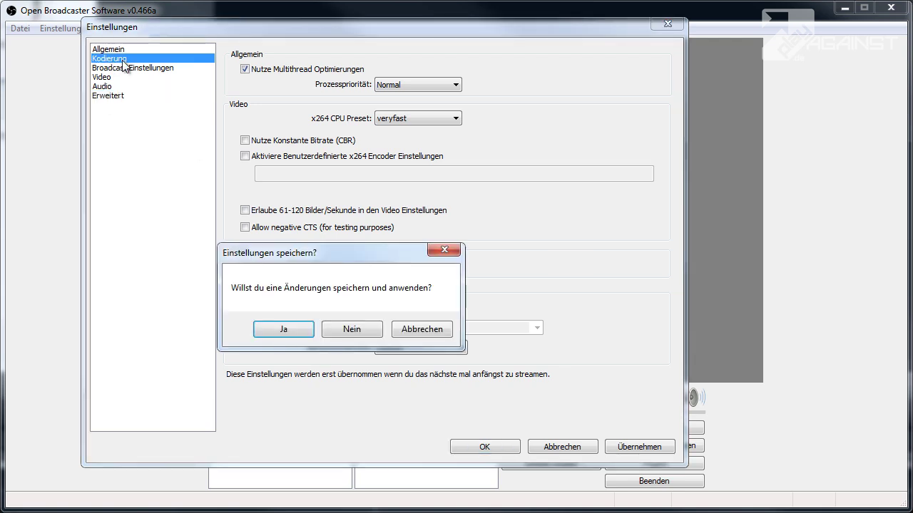
click(283, 329)
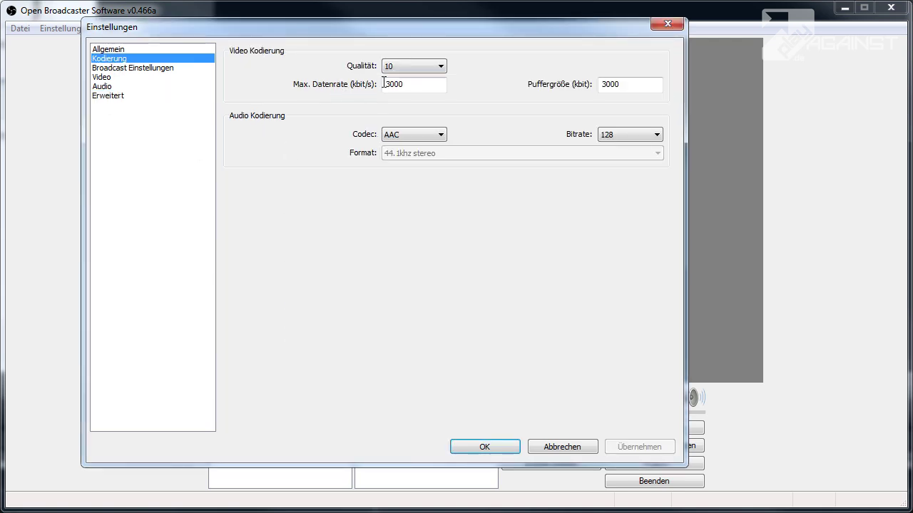
mouse_move(406, 84)
click(114, 95)
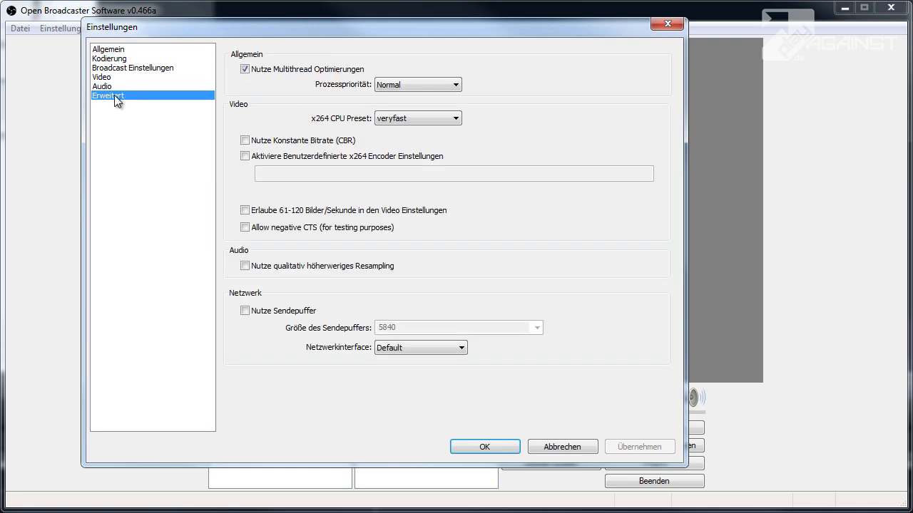
Step: Switch constant bitrate (CBR) on and off, and do the same with the custom x264 encoder settings
click(246, 141)
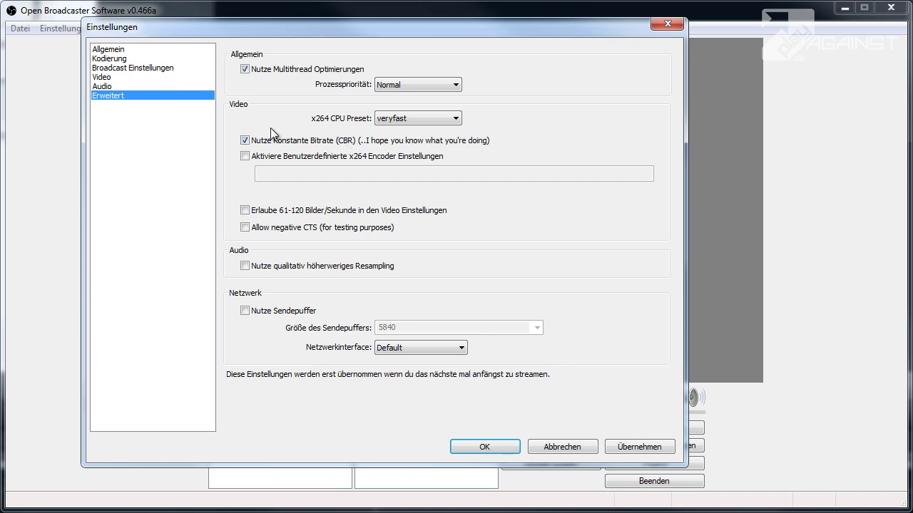
click(246, 140)
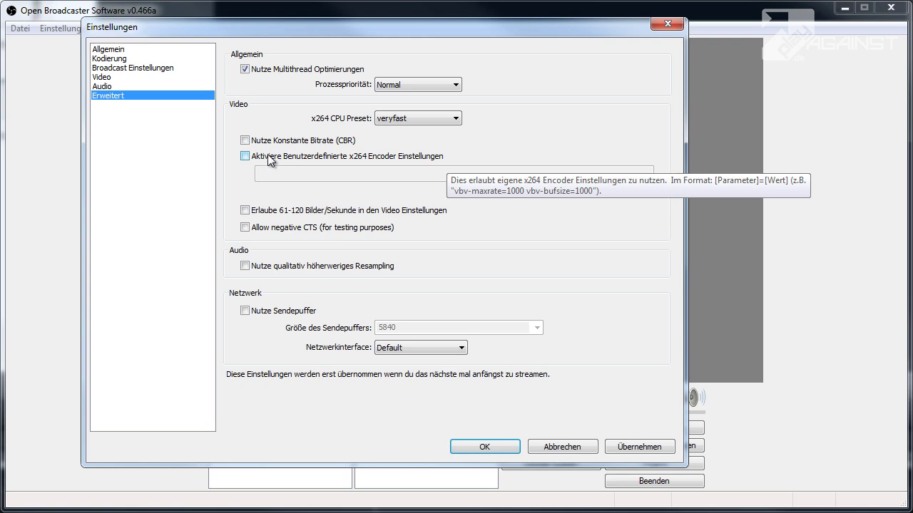
click(245, 157)
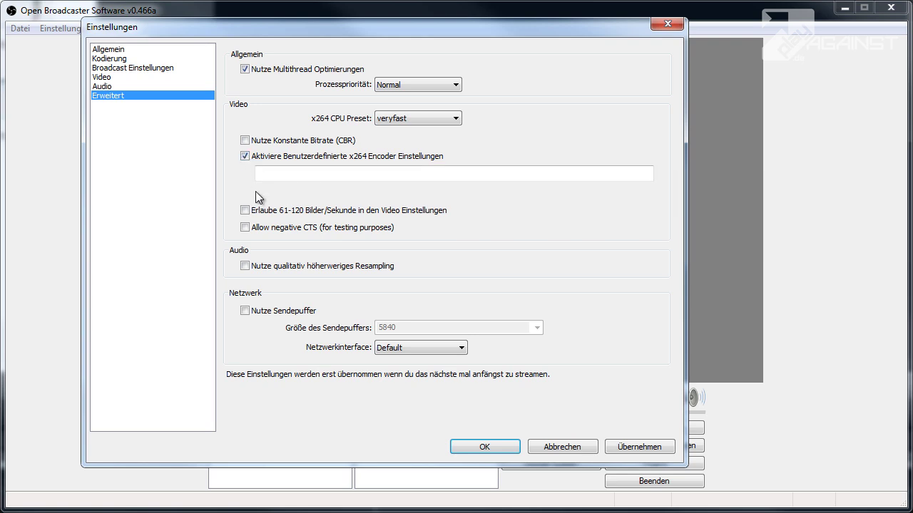
click(269, 173)
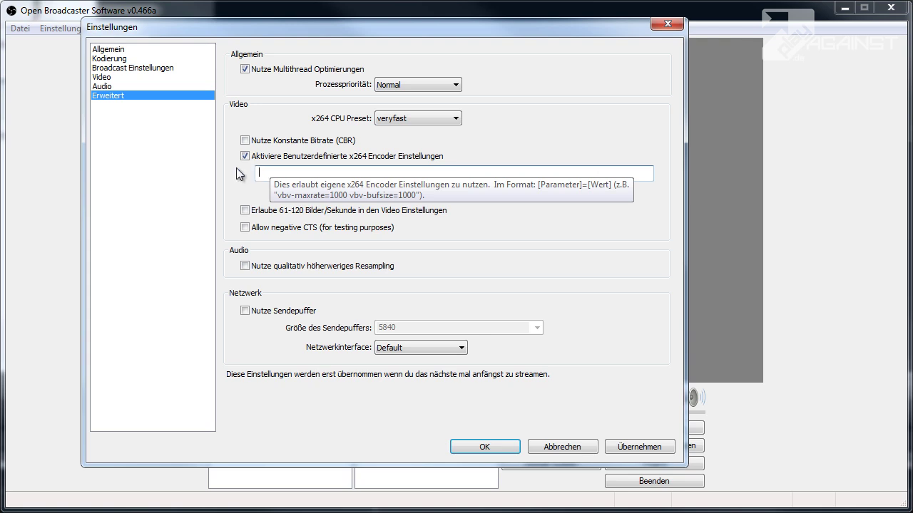
click(245, 157)
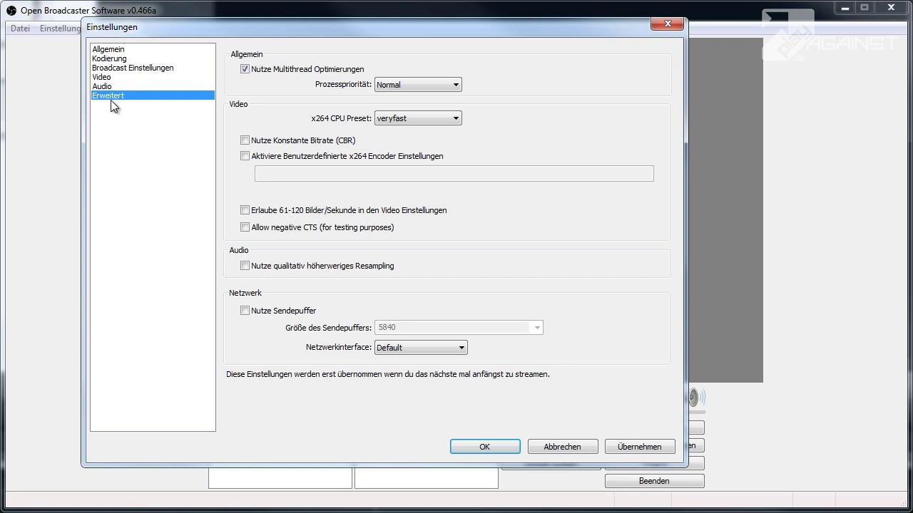
Step: Save the changes, check the FPS in the video settings, and return to the advanced settings
click(107, 76)
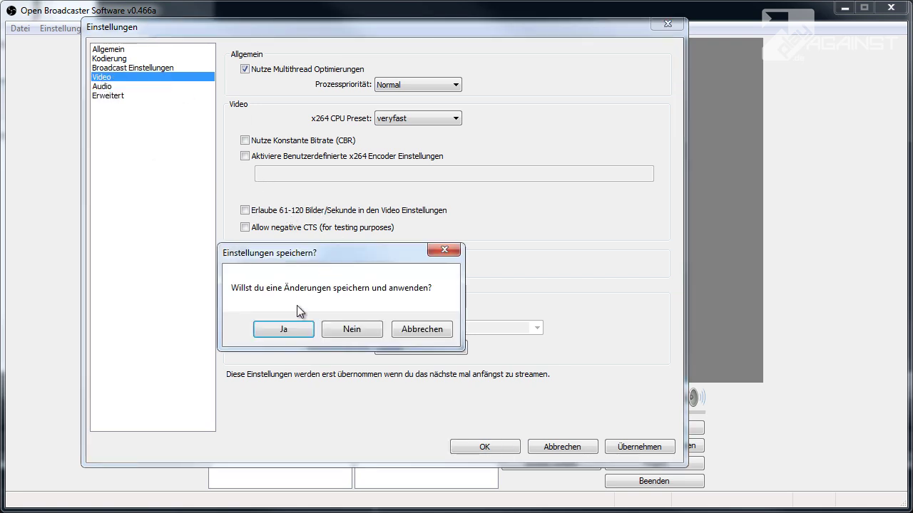
click(270, 324)
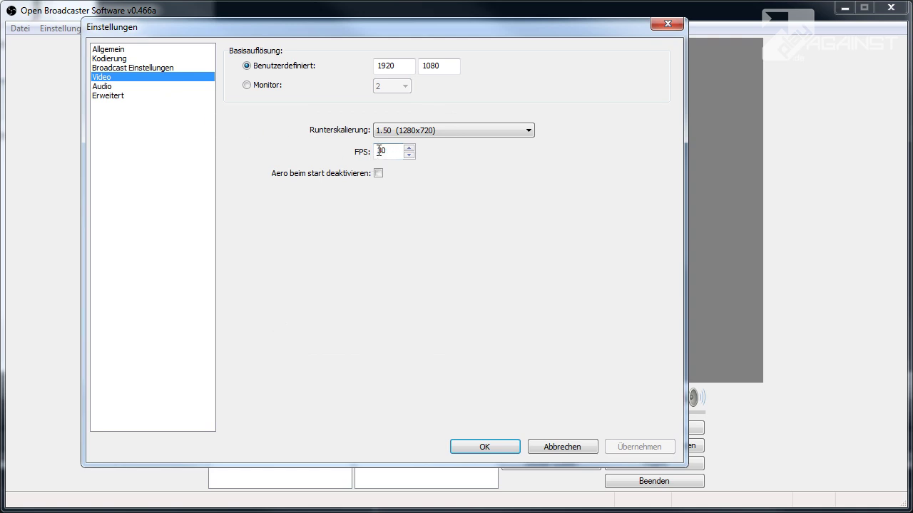
click(114, 95)
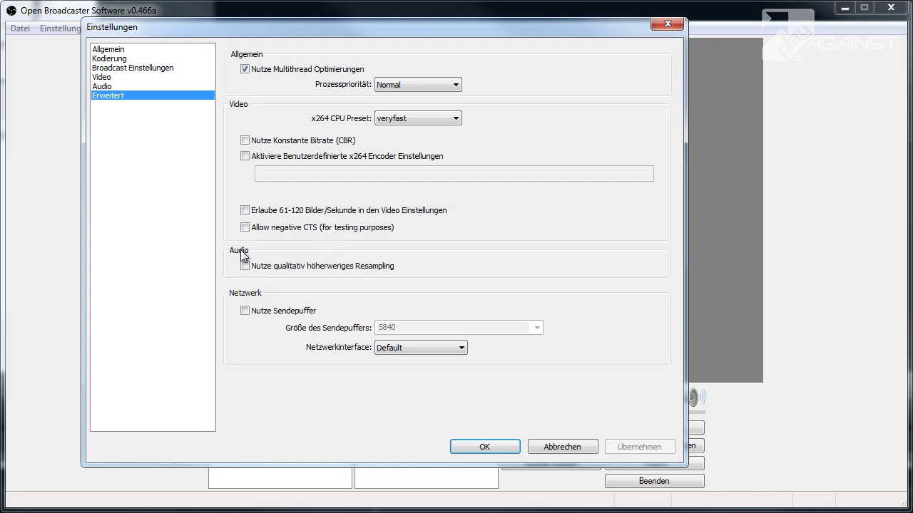
Step: Enable higher-quality audio resampling, toggling it off and on once more
mouse_move(247, 267)
click(245, 267)
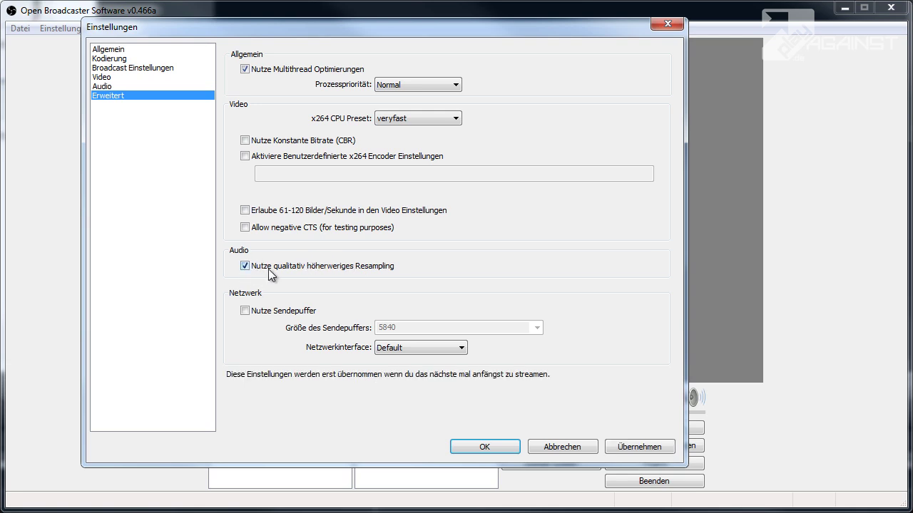
mouse_move(268, 273)
click(245, 266)
click(244, 266)
Step: Try the network send buffer, look through its size options, and switch the buffer off again
click(244, 311)
click(244, 311)
click(245, 311)
click(536, 328)
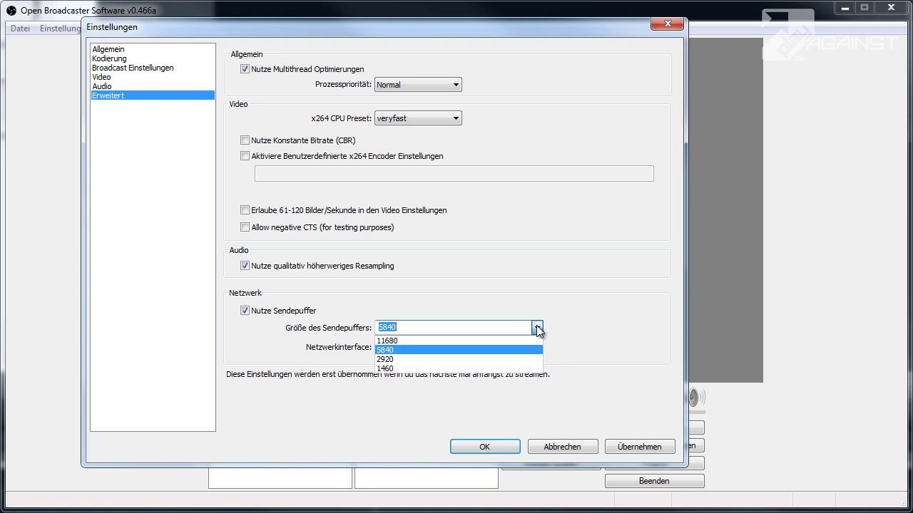
click(537, 326)
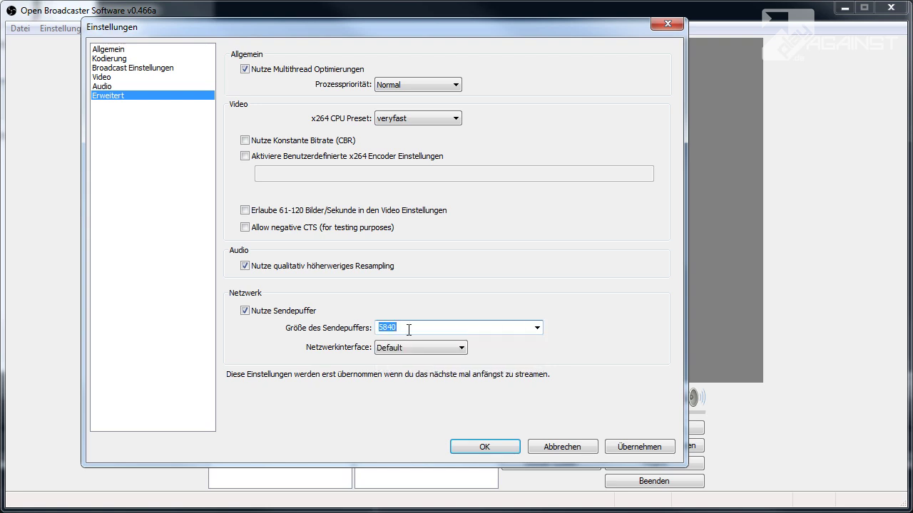
click(536, 326)
click(536, 326)
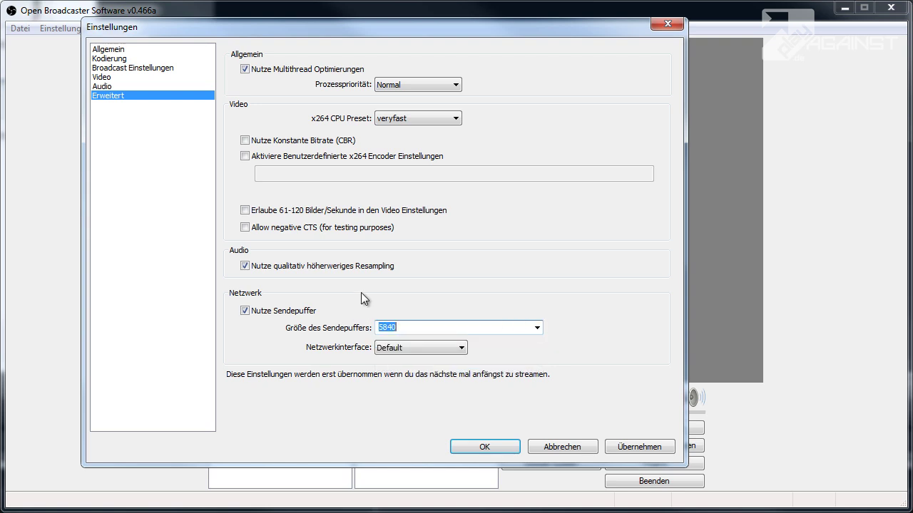
click(257, 312)
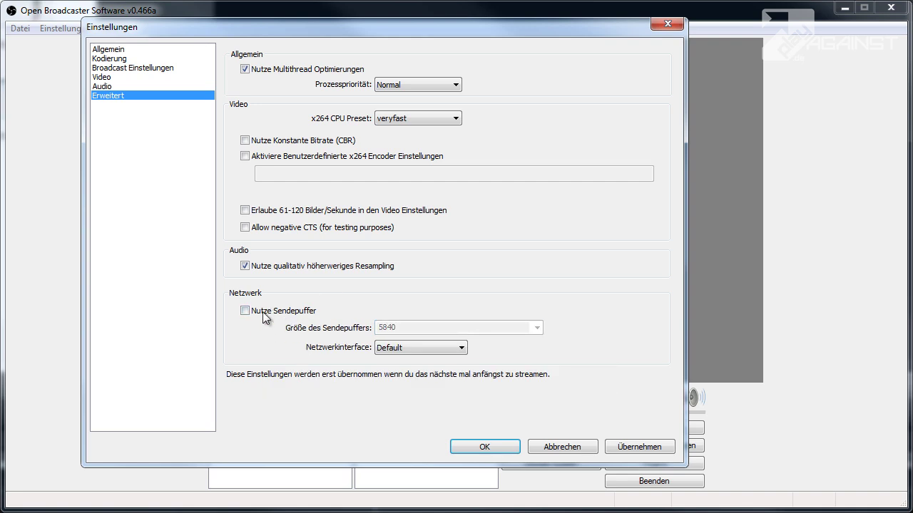
Step: Check the network interface options, keep Default, and apply and close the settings
click(462, 348)
click(462, 348)
click(462, 348)
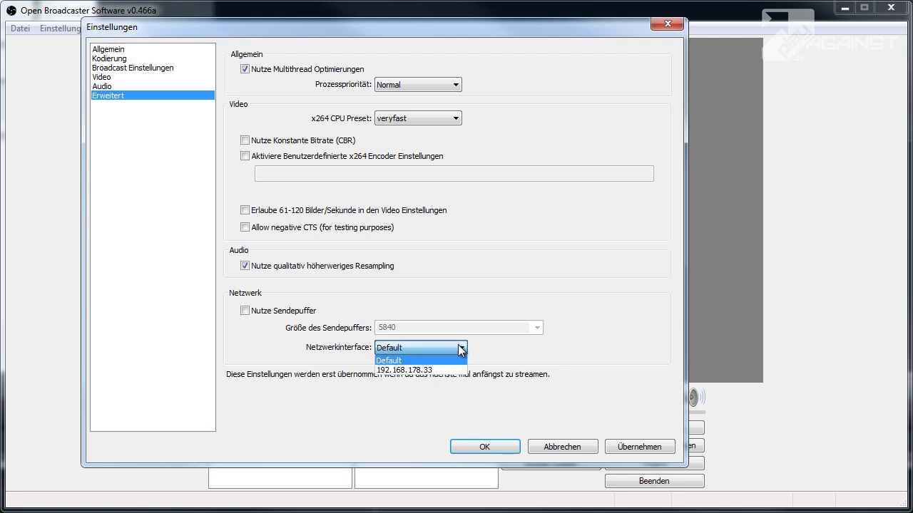
click(462, 348)
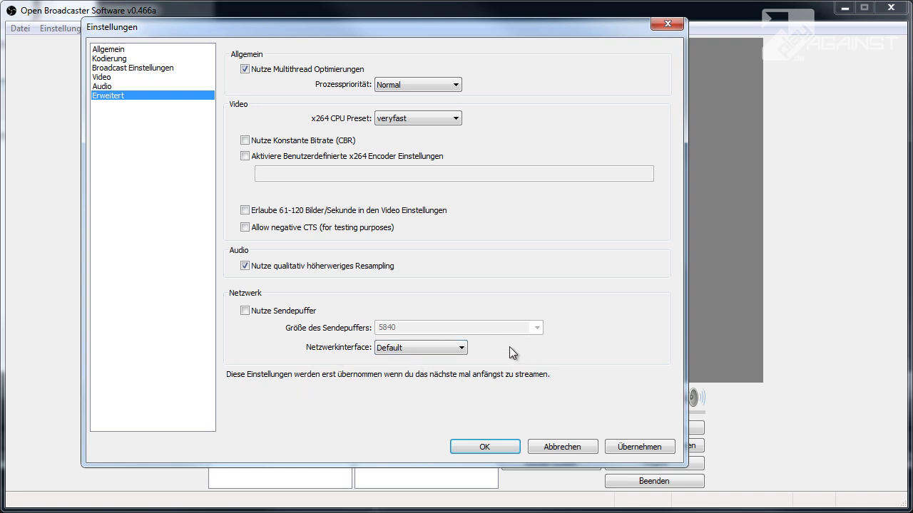
click(633, 447)
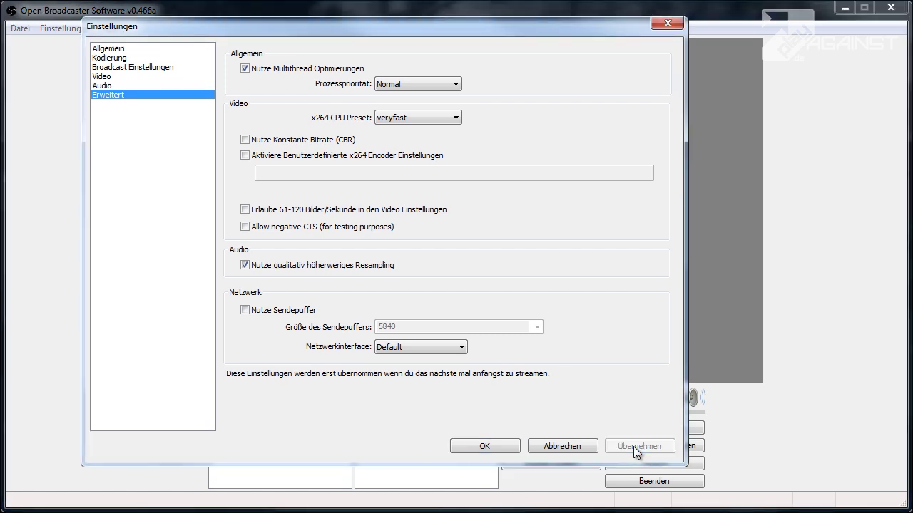
click(486, 447)
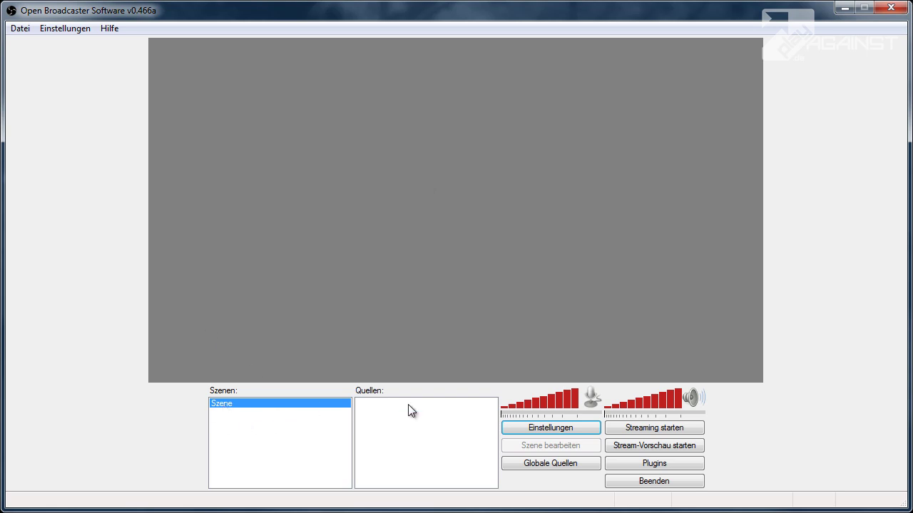
Step: Add a software capture source named abc to the scene and move its configuration window up into clear view
right_click(383, 420)
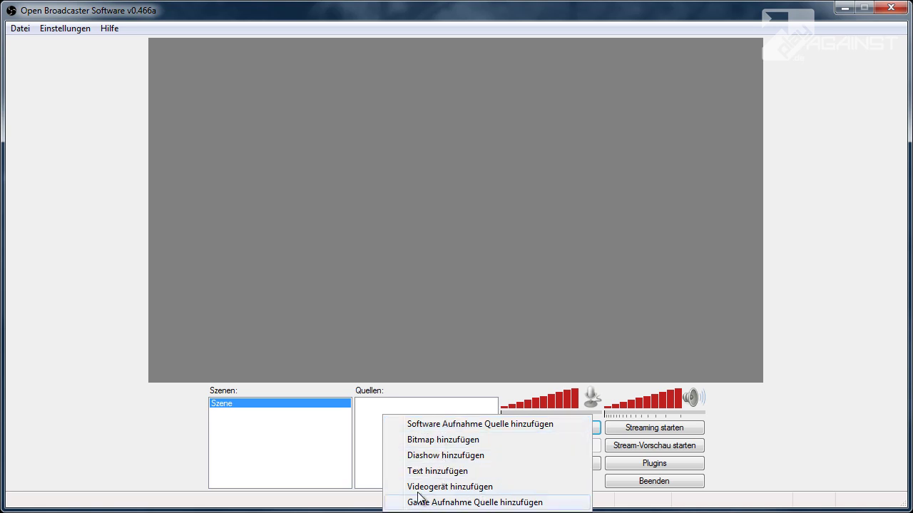
click(436, 424)
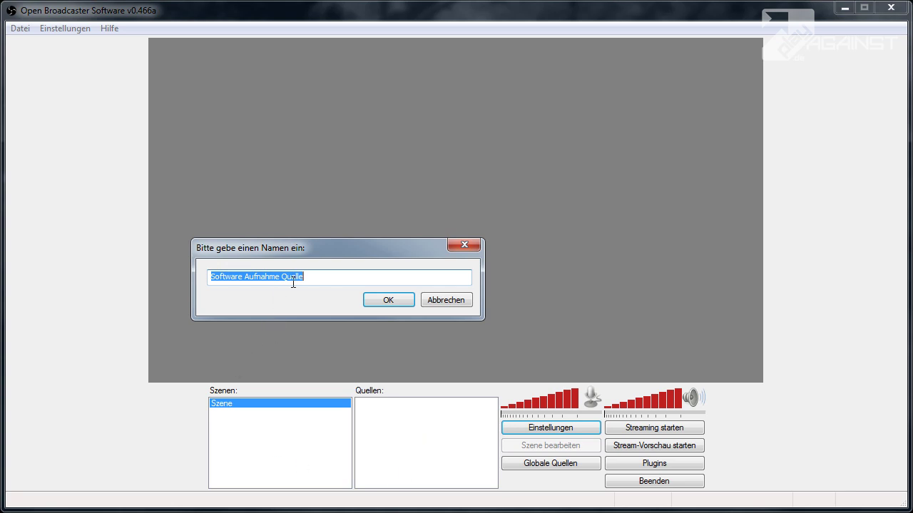
text(abc)
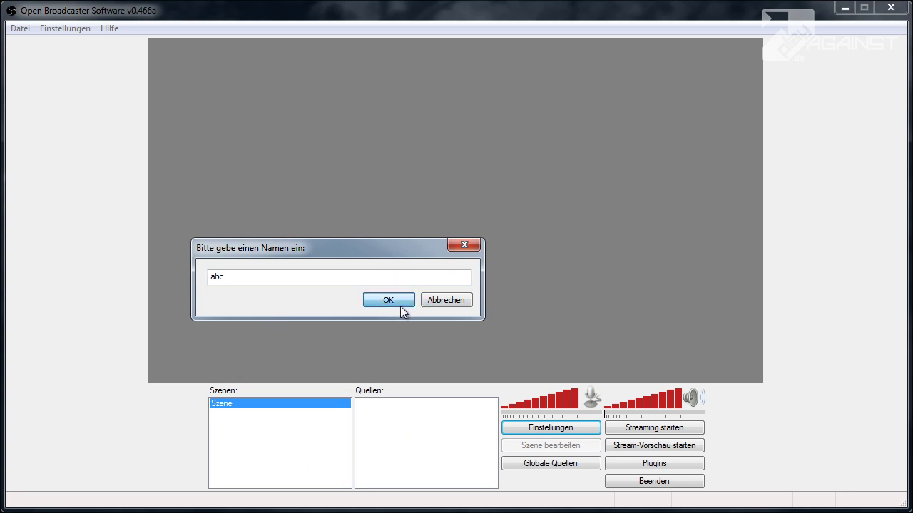
click(400, 306)
drag(327, 79, 374, 67)
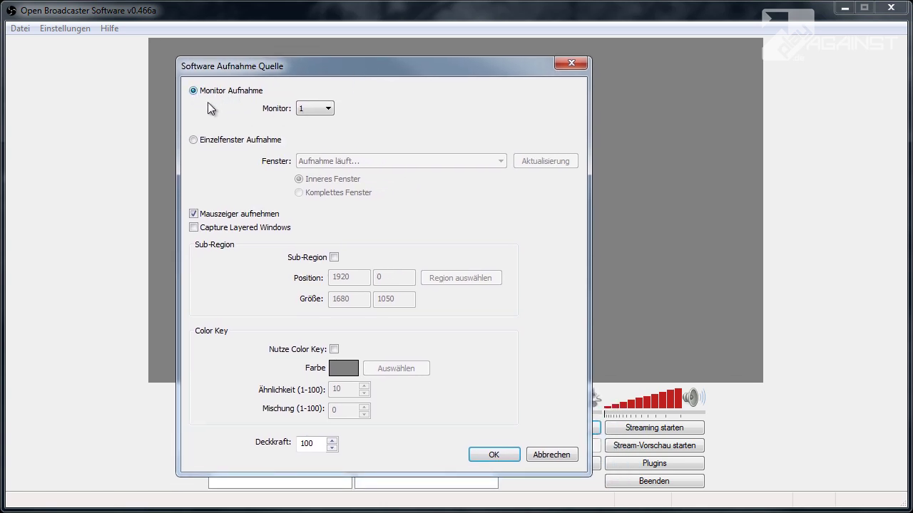
Step: Look at the available monitors for the monitor capture and keep monitor 1
mouse_move(214, 91)
click(329, 109)
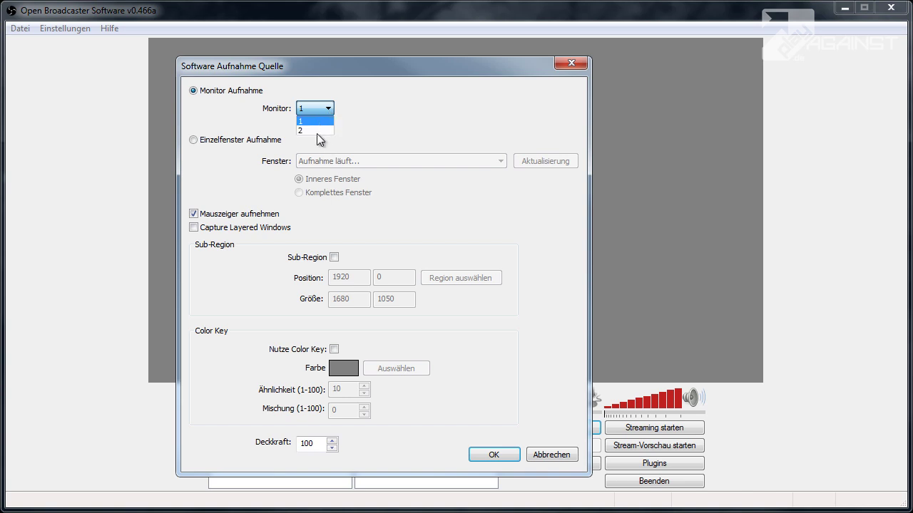
click(320, 111)
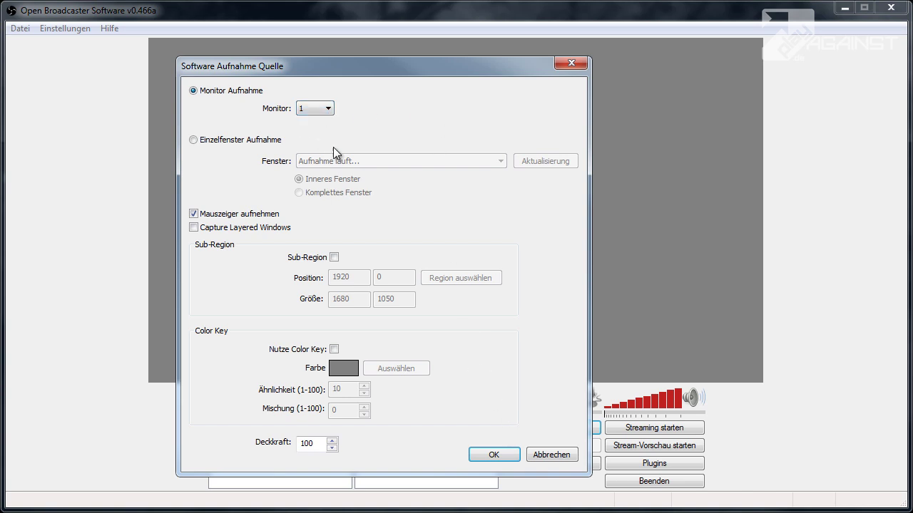
Step: Switch the source to single-window capture, refresh the window list, and choose test.txt - Editor as the captured window
click(197, 141)
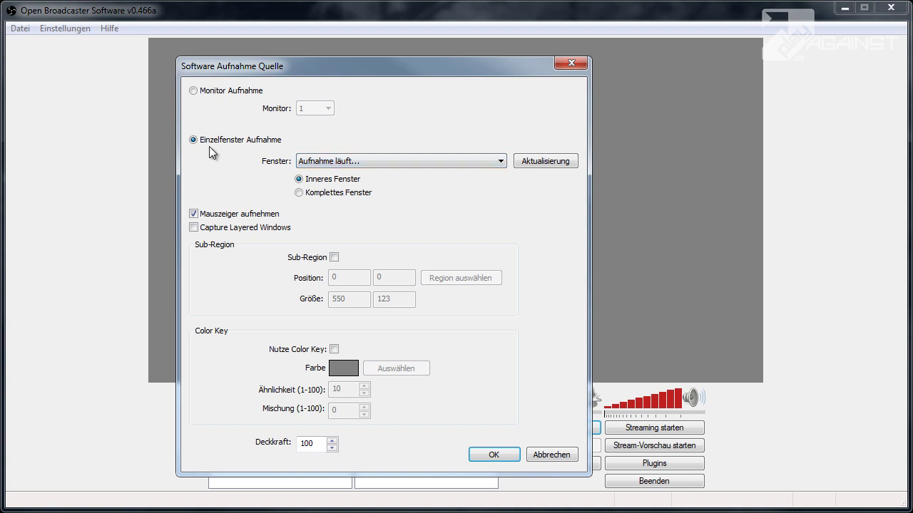
click(501, 161)
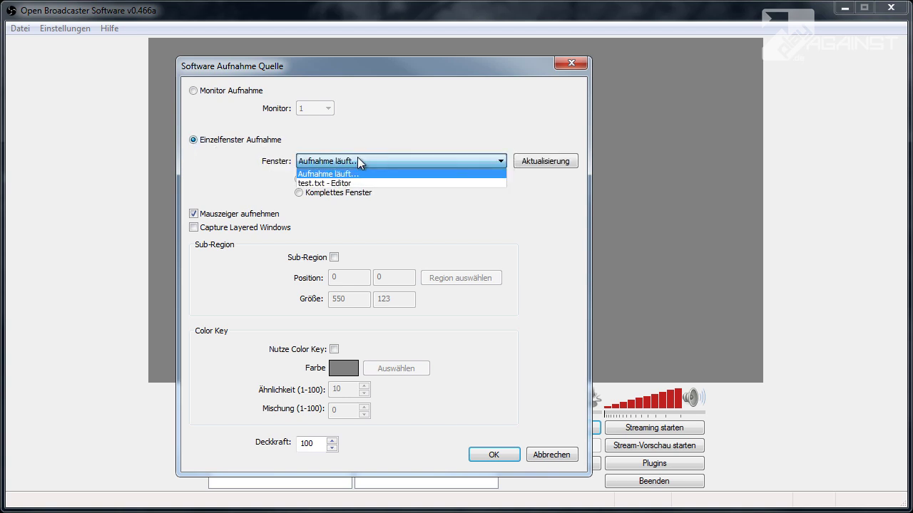
click(321, 183)
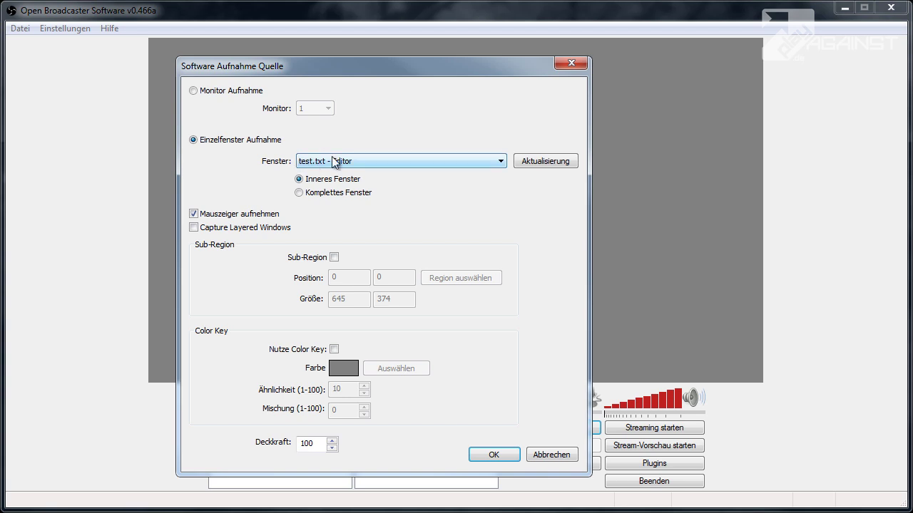
click(538, 164)
click(398, 161)
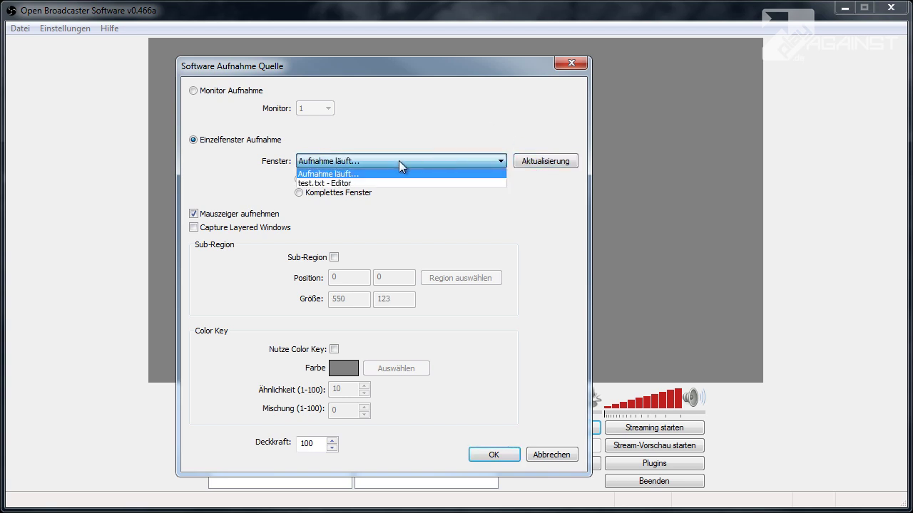
click(341, 184)
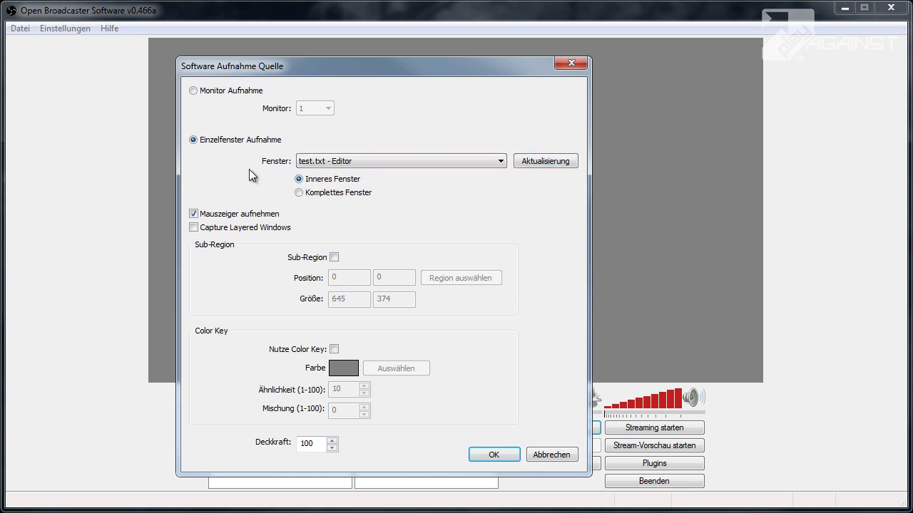
Step: Try the complete-window and mouse pointer capture options, and return to the inner window with the pointer captured
click(300, 193)
click(299, 179)
click(195, 214)
click(226, 215)
Step: Enable the sub-region and select a capture area of about 625 by 60 at position 0, 0
mouse_move(194, 236)
click(334, 258)
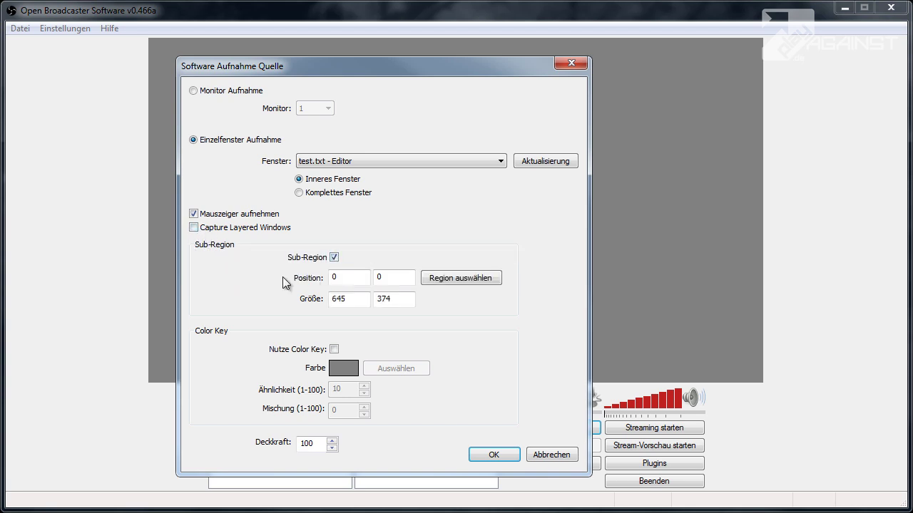
click(457, 277)
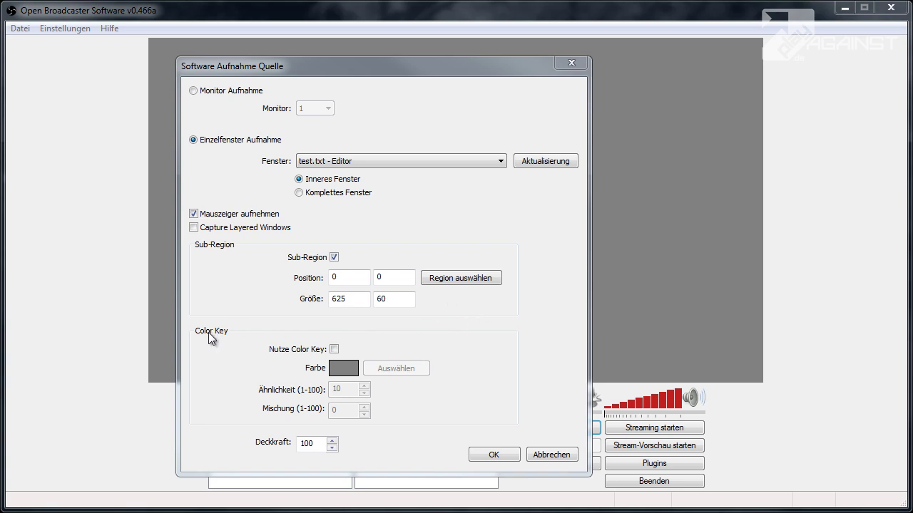
Step: Try the color key with several colors picked from the screen, and switch it off again
click(333, 349)
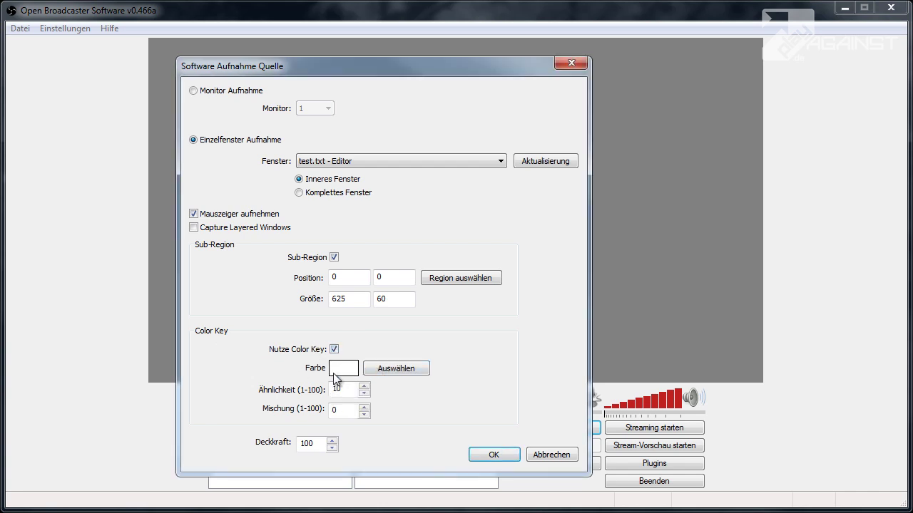
click(394, 369)
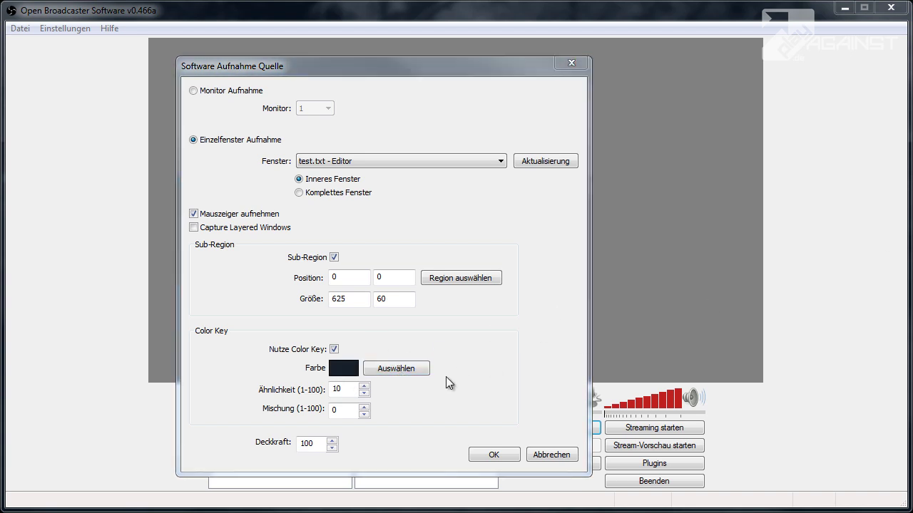
click(407, 368)
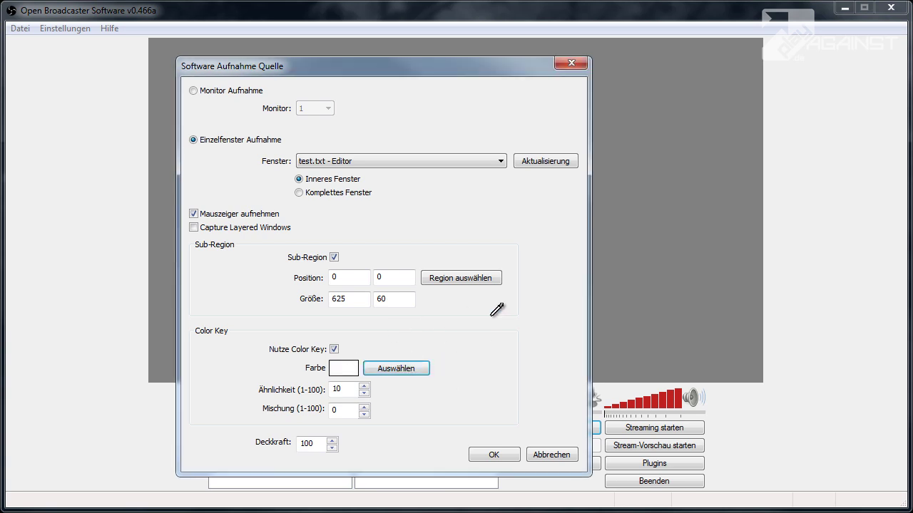
click(393, 370)
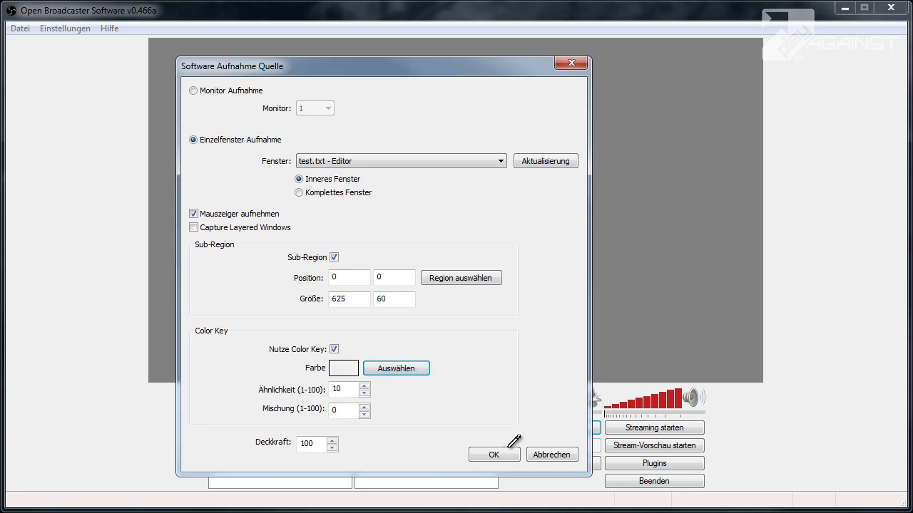
click(490, 455)
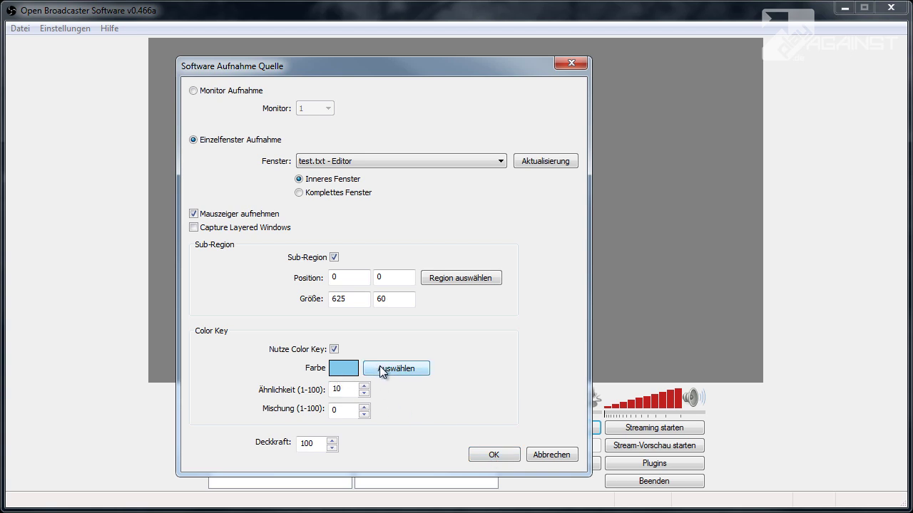
click(380, 371)
click(413, 363)
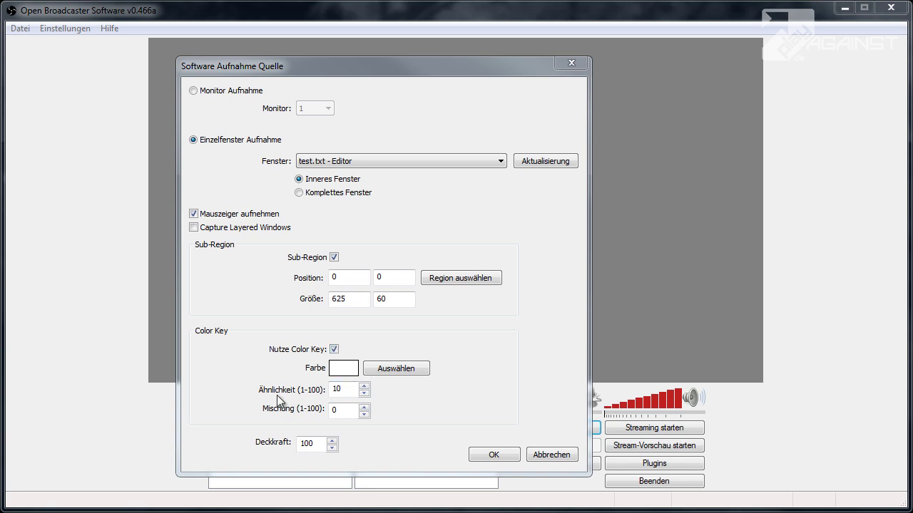
click(334, 349)
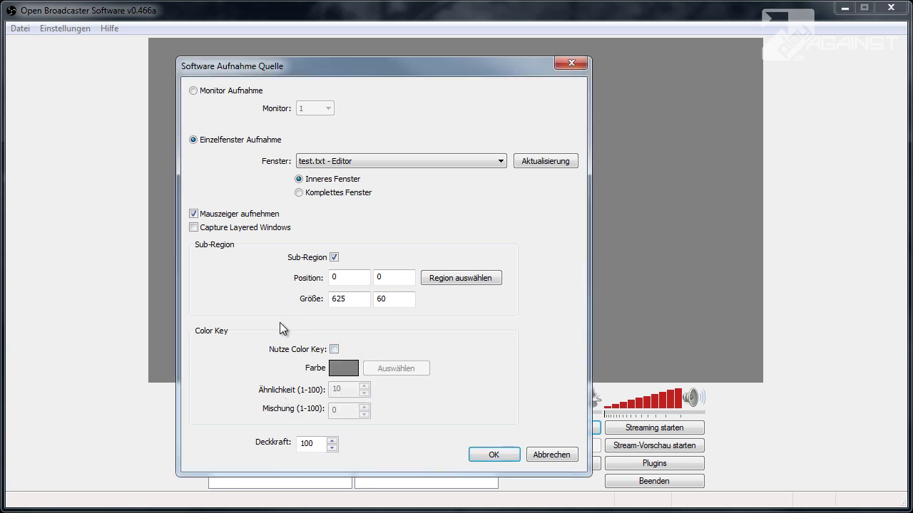
Step: Confirm the capture source with its opacity kept at 100, and start the stream preview
double_click(308, 445)
click(488, 456)
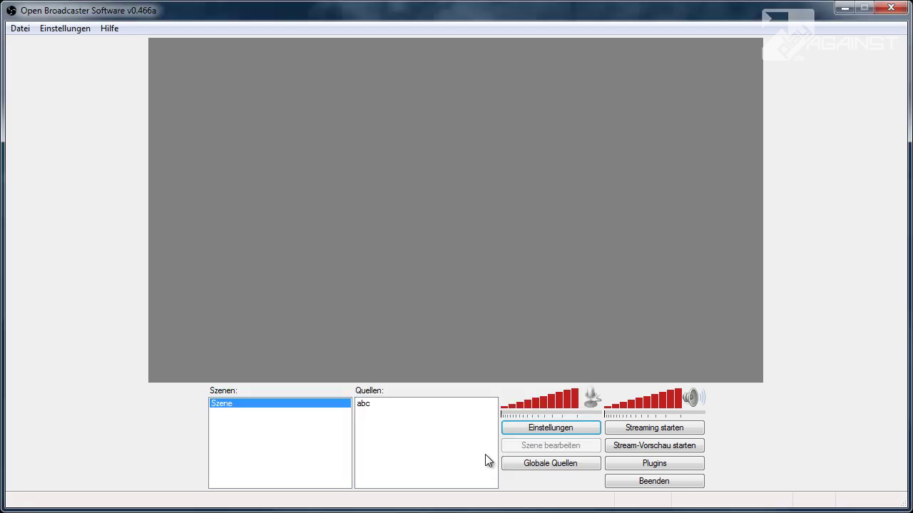
click(372, 405)
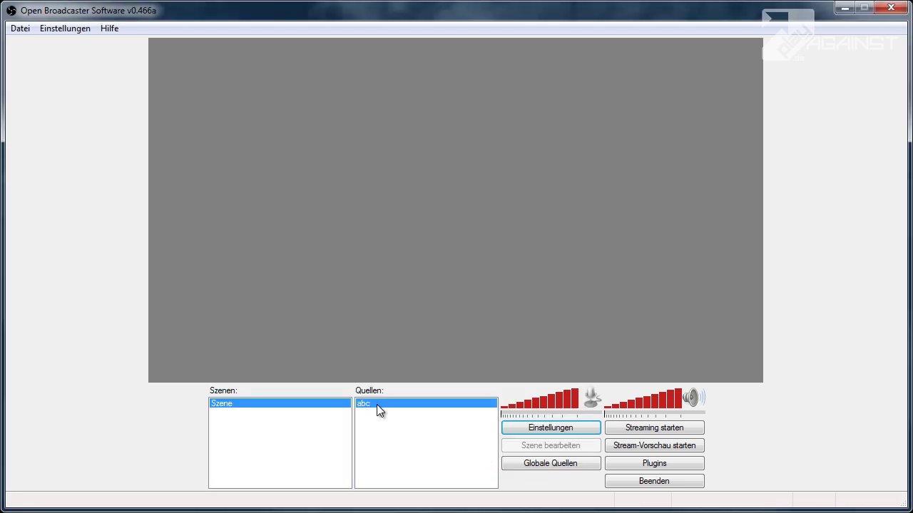
click(645, 448)
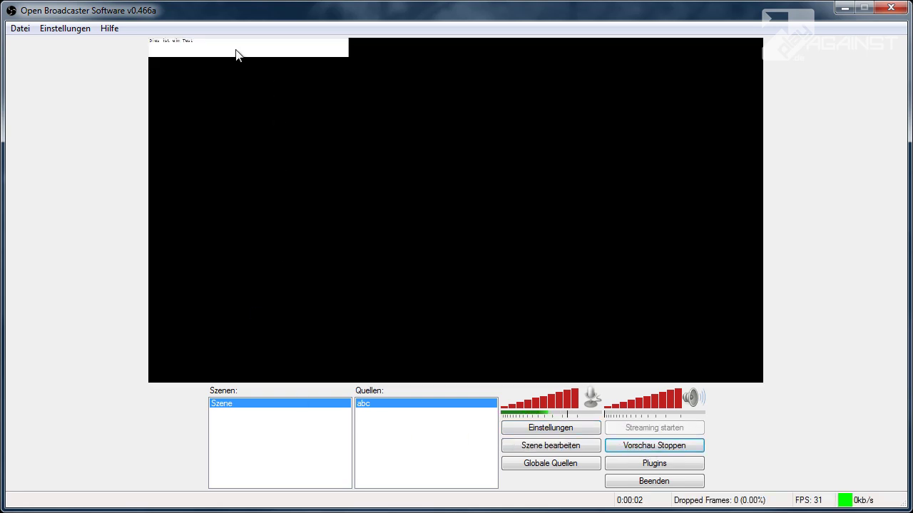
Step: Turn on scene editing and try moving and resizing the abc capture within the preview
click(532, 446)
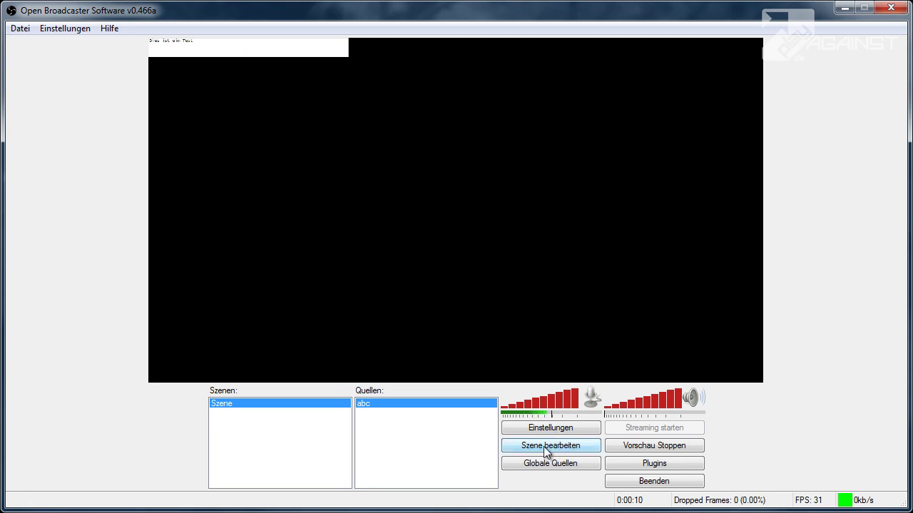
drag(275, 77, 362, 163)
drag(186, 157, 368, 159)
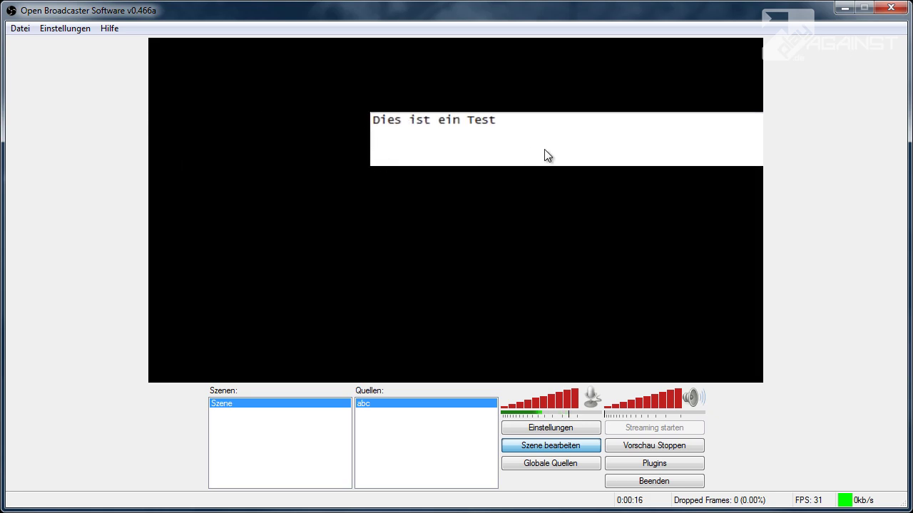
drag(546, 154, 356, 175)
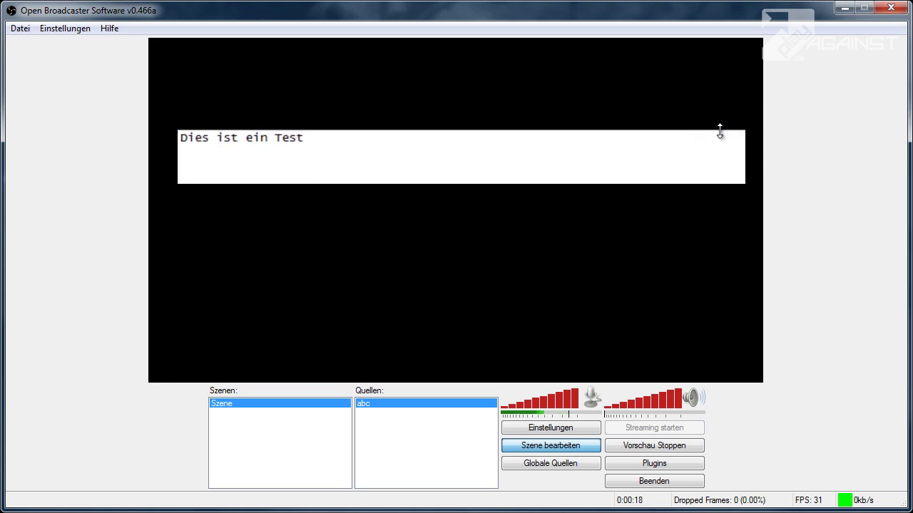
drag(719, 133, 713, 158)
drag(335, 178, 340, 122)
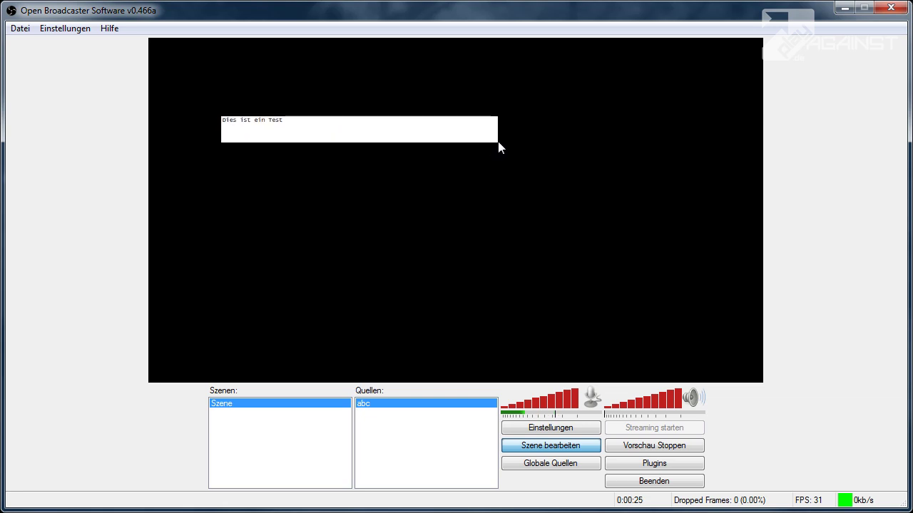
mouse_move(495, 145)
mouse_down()
mouse_move(540, 166)
mouse_move(476, 169)
mouse_move(489, 157)
mouse_up()
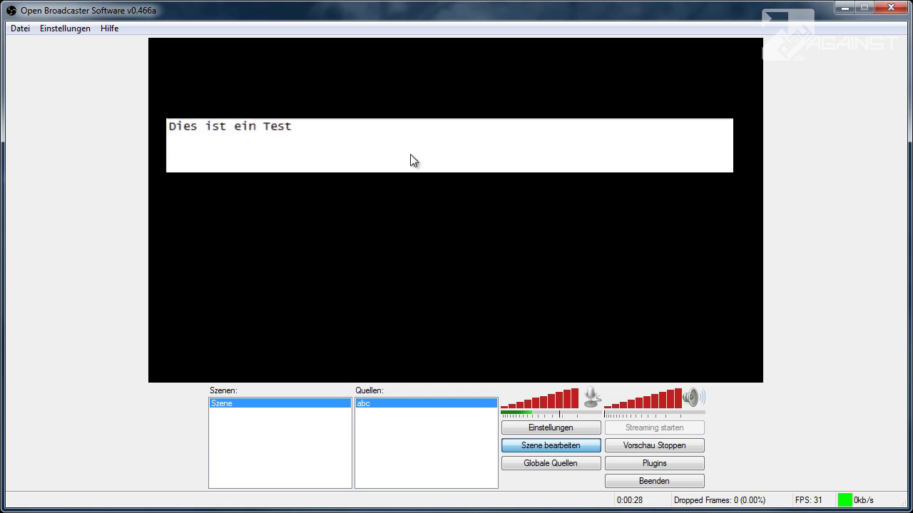
Step: Fit the abc source to the screen and move it to the upper edge of the preview
right_click(372, 403)
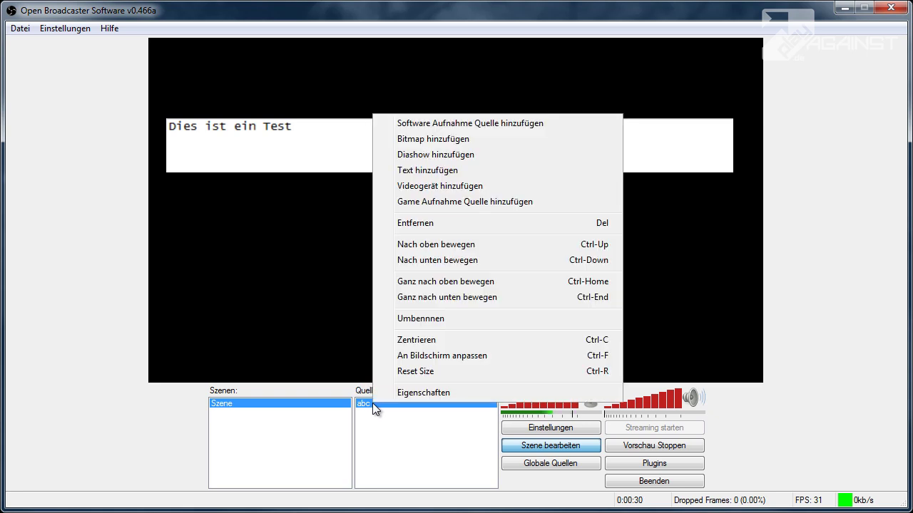
click(446, 358)
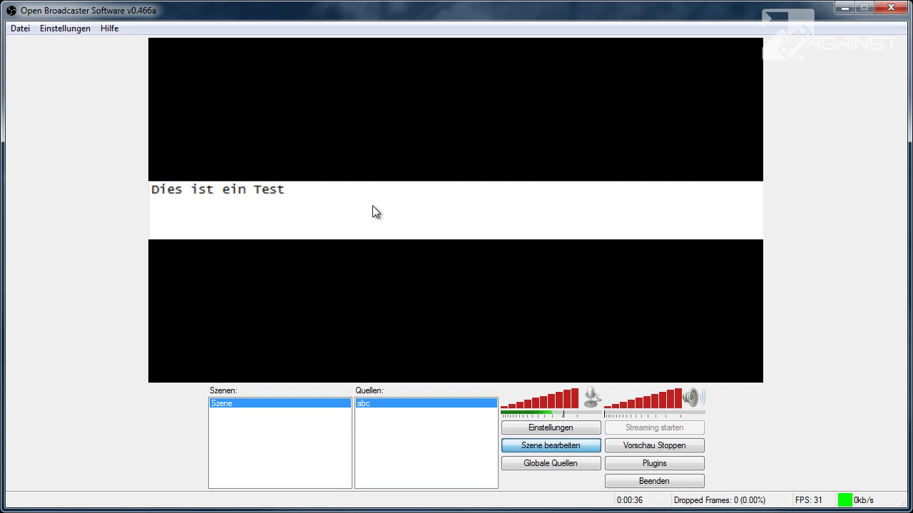
drag(372, 206, 372, 76)
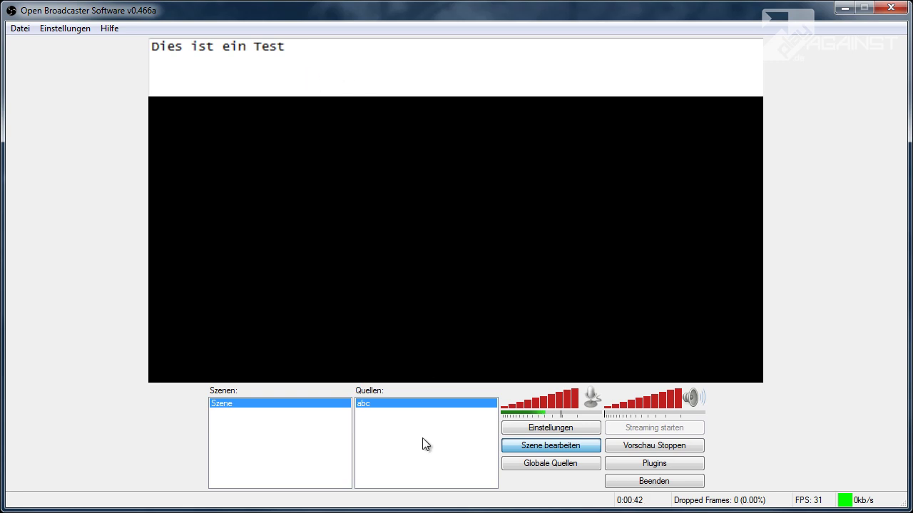
Step: Add a text source named Text to the scene and move its configuration window up into clear view
right_click(381, 427)
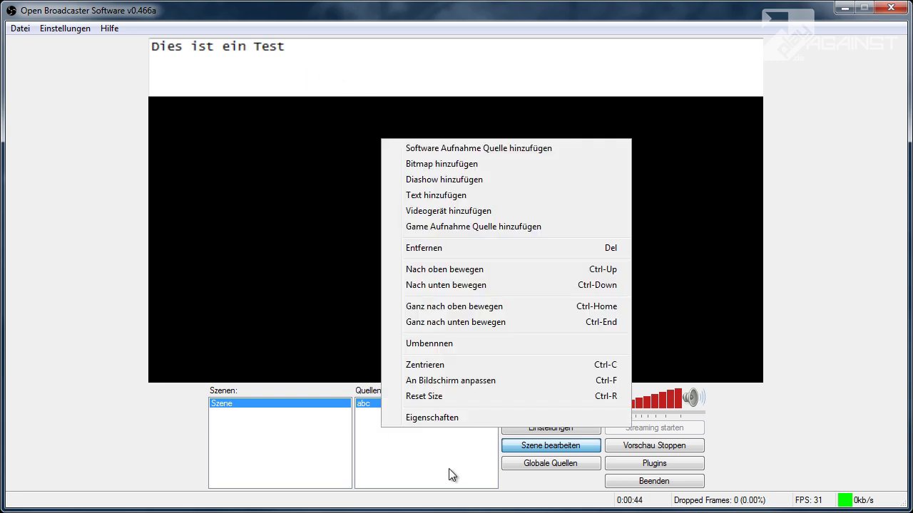
click(433, 195)
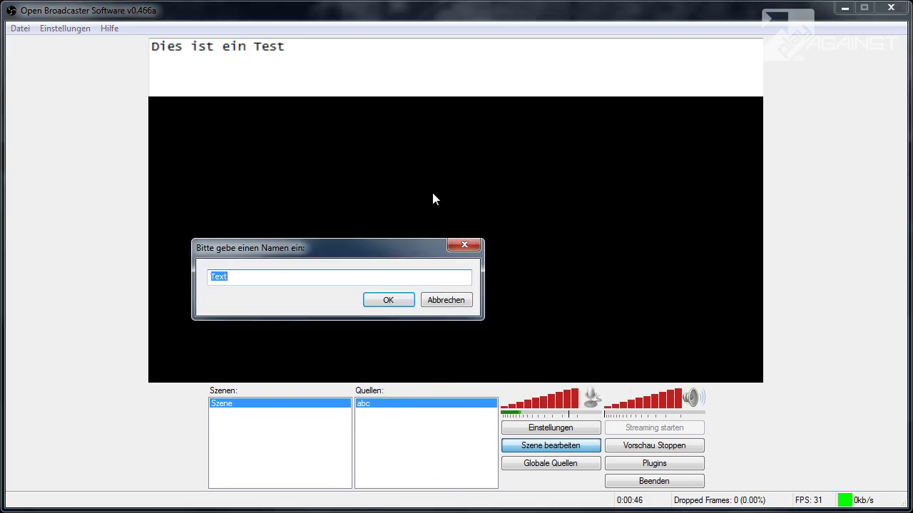
click(397, 299)
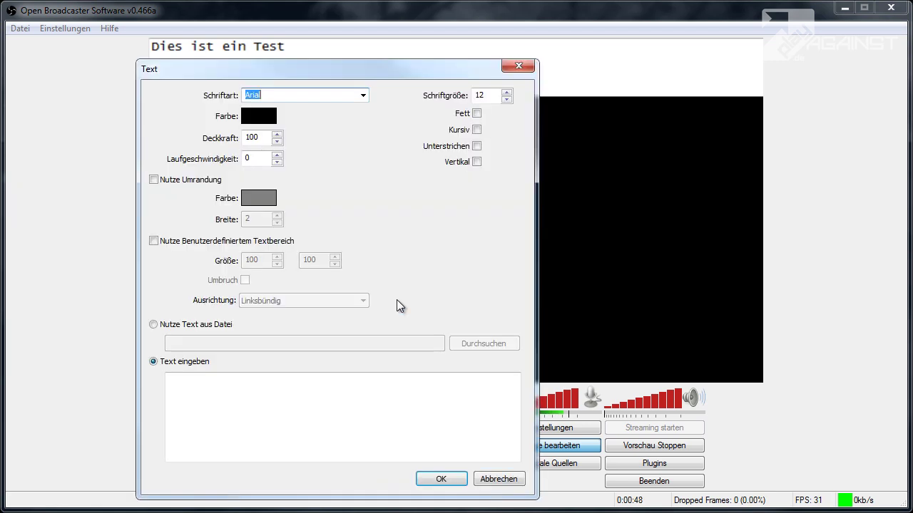
drag(315, 70, 286, 57)
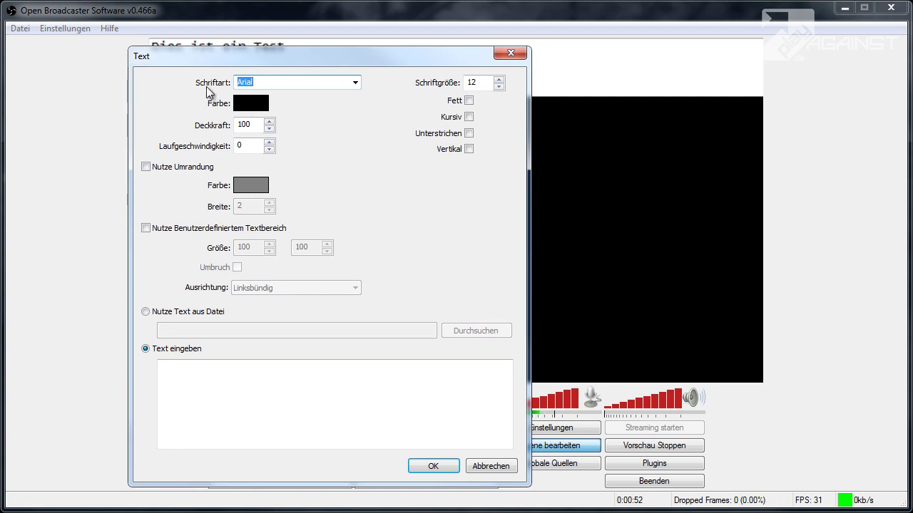
Step: Format the text source in Constantia at size 20, bold and underlined
click(355, 82)
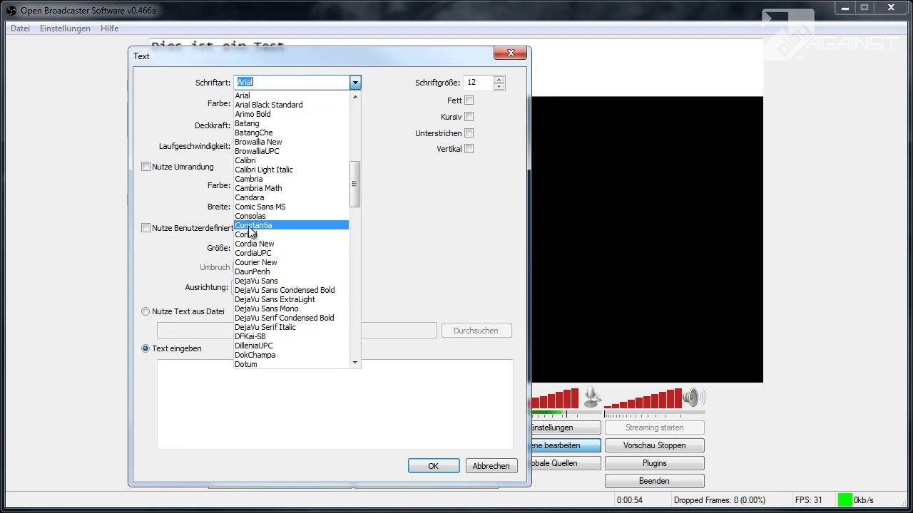
click(286, 226)
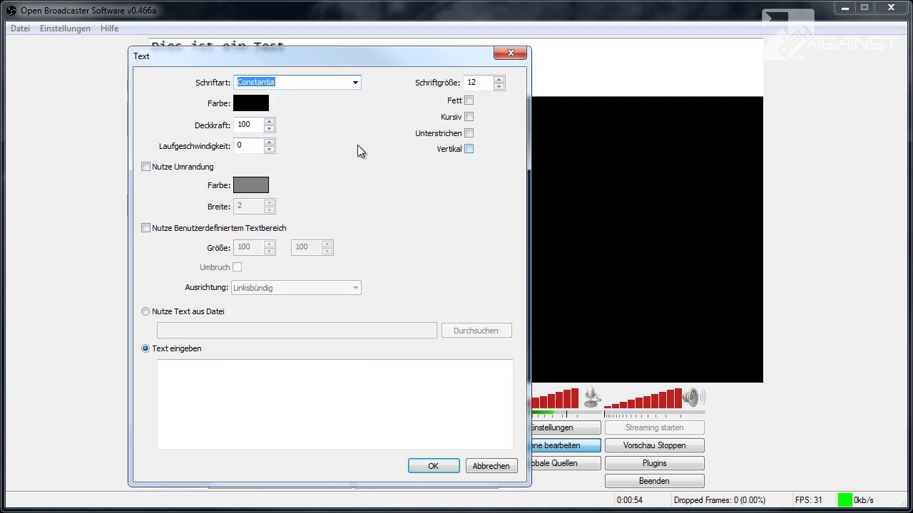
click(498, 80)
click(498, 80)
click(498, 80)
click(498, 80)
click(498, 80)
click(498, 80)
click(499, 80)
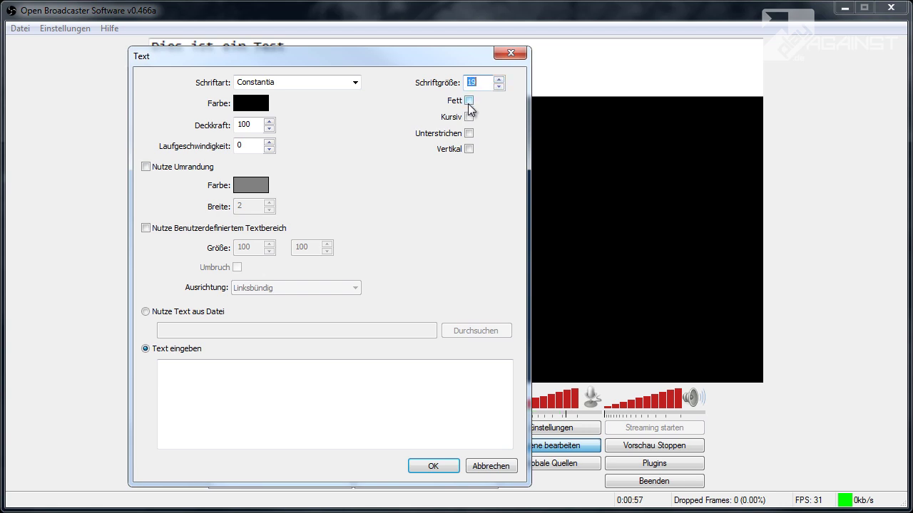
click(469, 99)
click(499, 80)
click(468, 133)
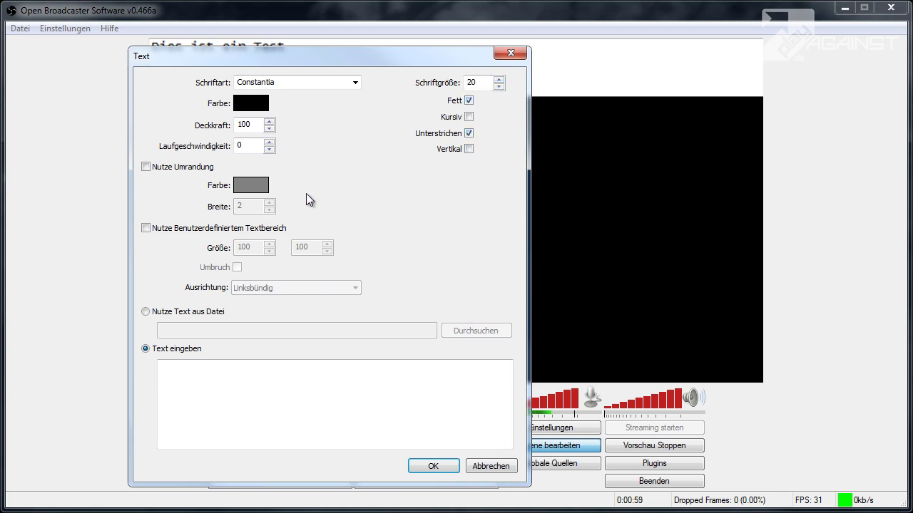
Step: Set the text source's font color to white from the basic colors
click(244, 109)
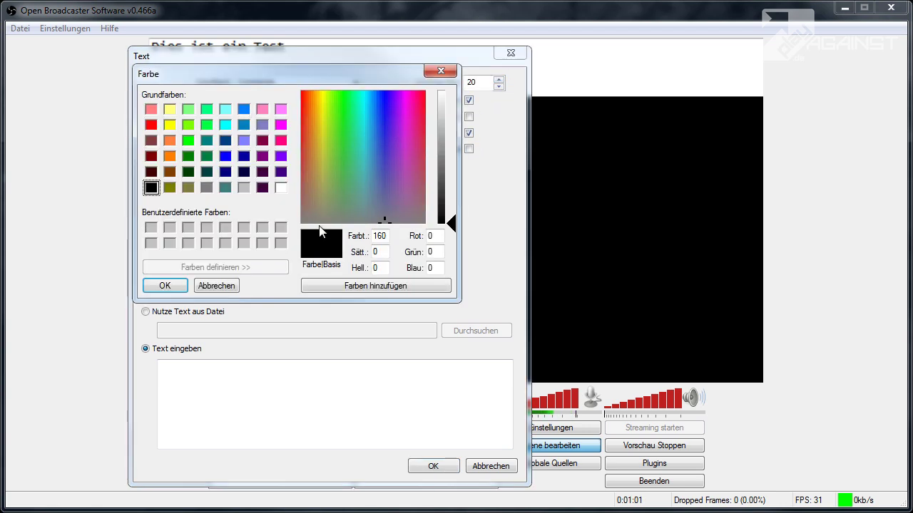
click(283, 189)
click(164, 285)
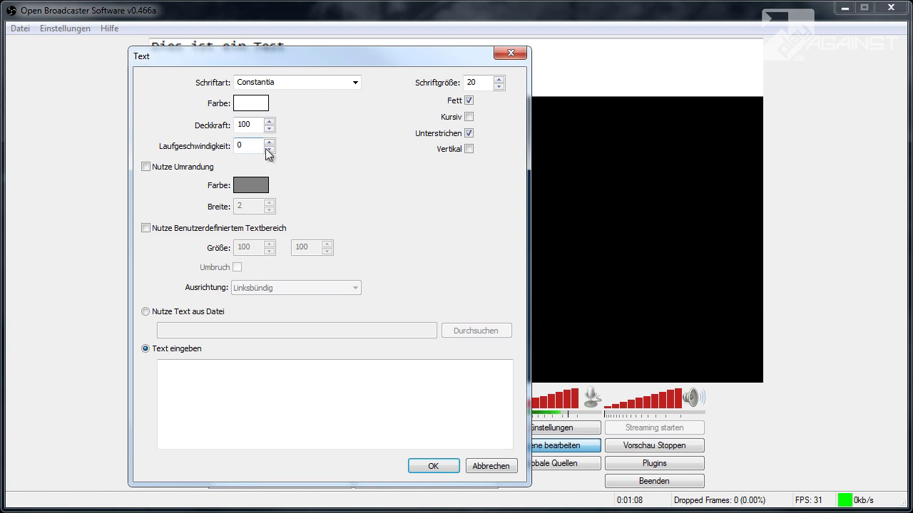
Step: Enable an outline for the text source, colored red from the basic colors, with a width of 1
click(146, 167)
click(264, 186)
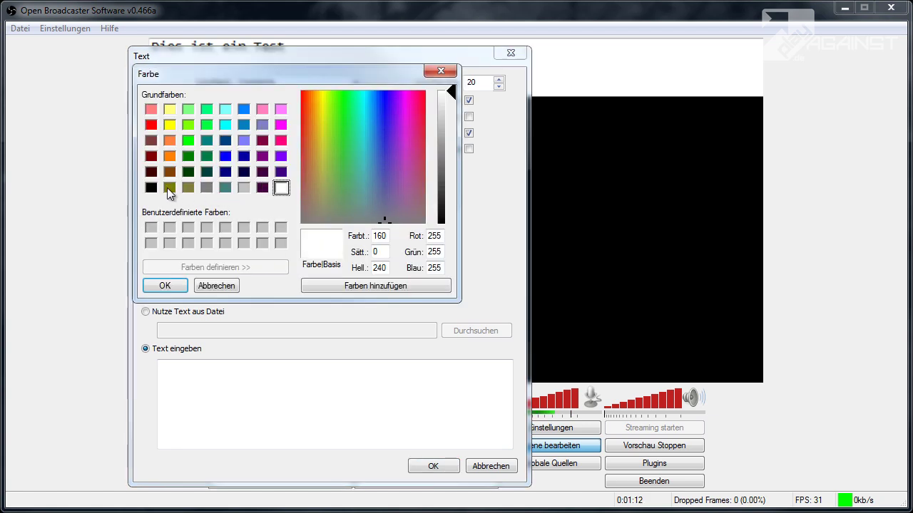
click(151, 127)
click(165, 285)
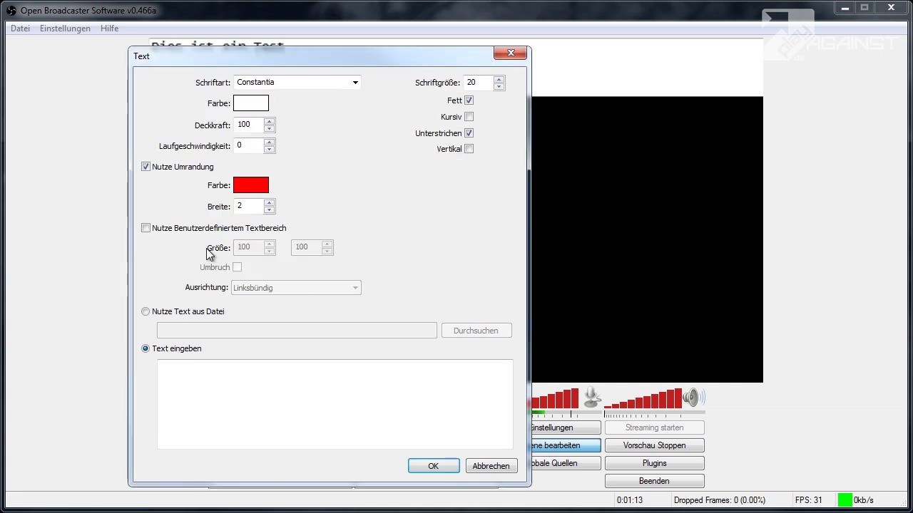
click(269, 210)
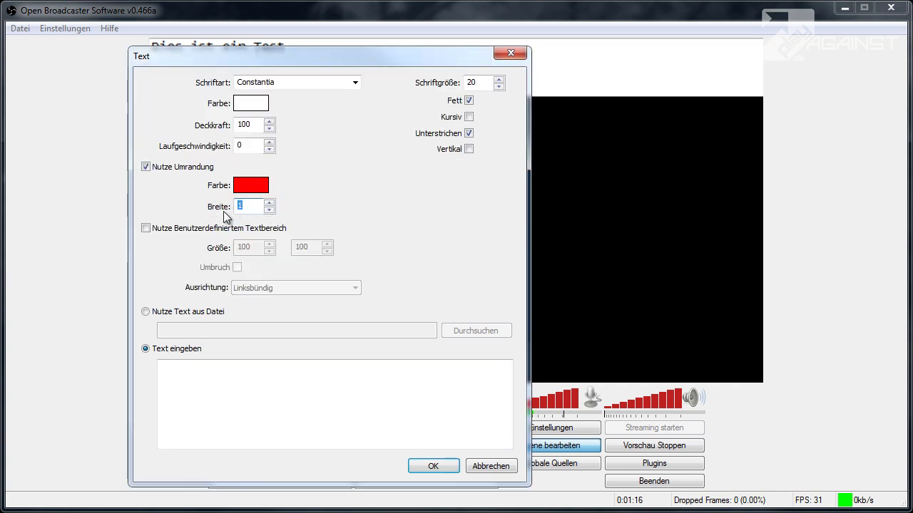
click(145, 228)
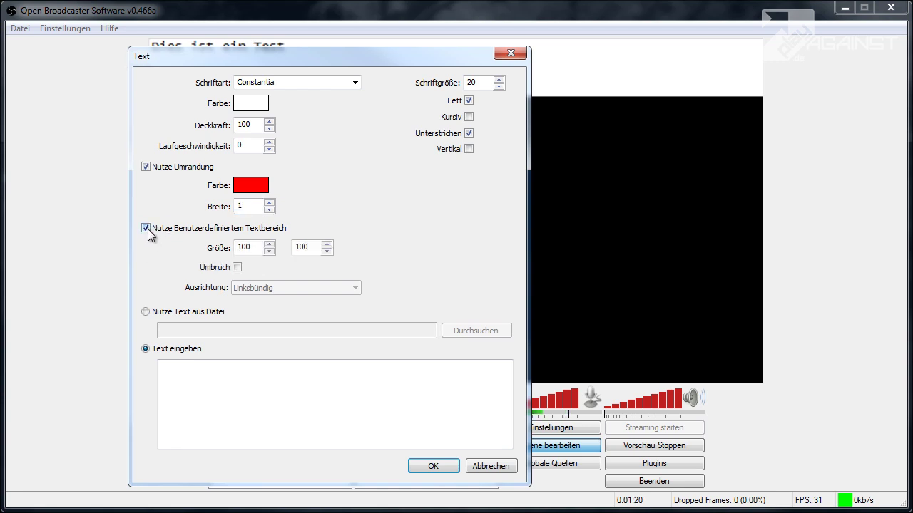
click(147, 227)
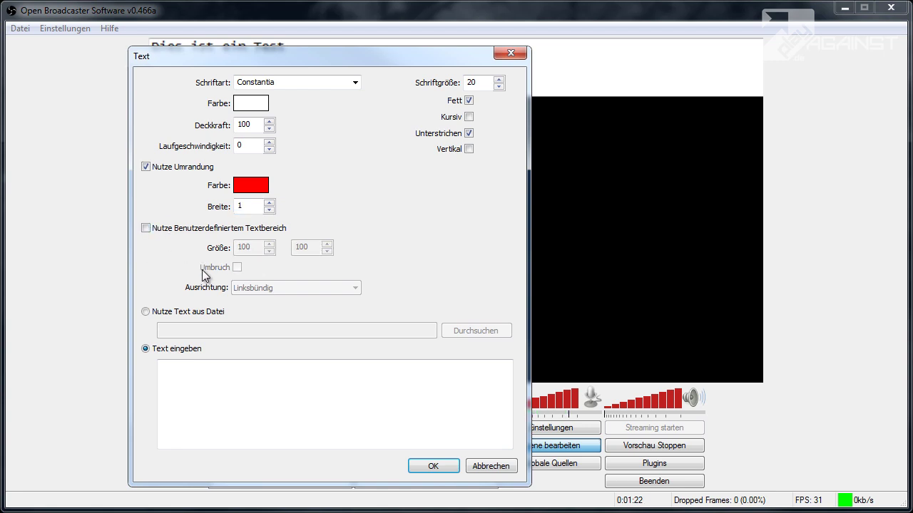
click(146, 313)
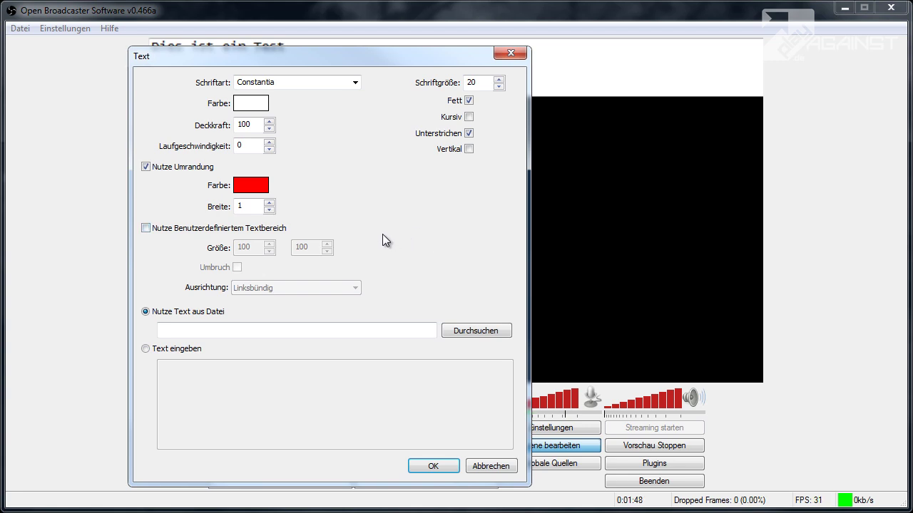
click(146, 349)
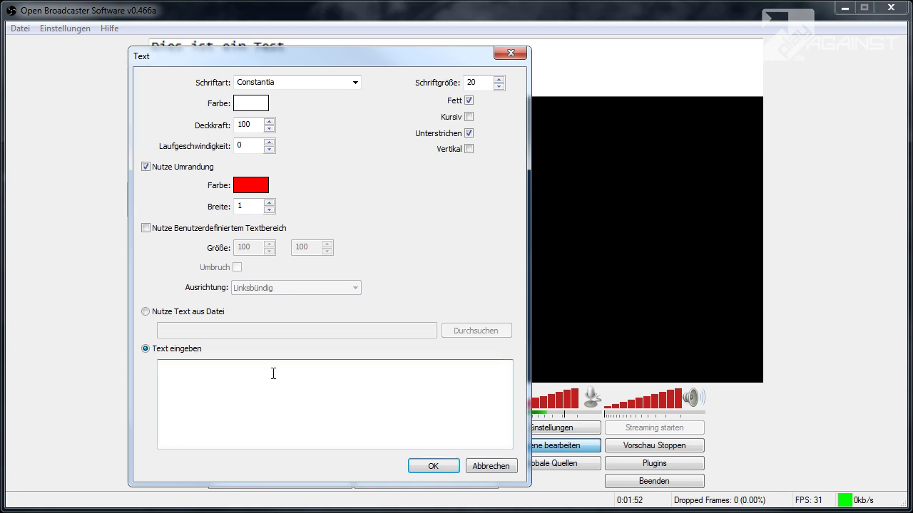
click(273, 373)
text(Heyho)
text(http:///)
text(ww.play)
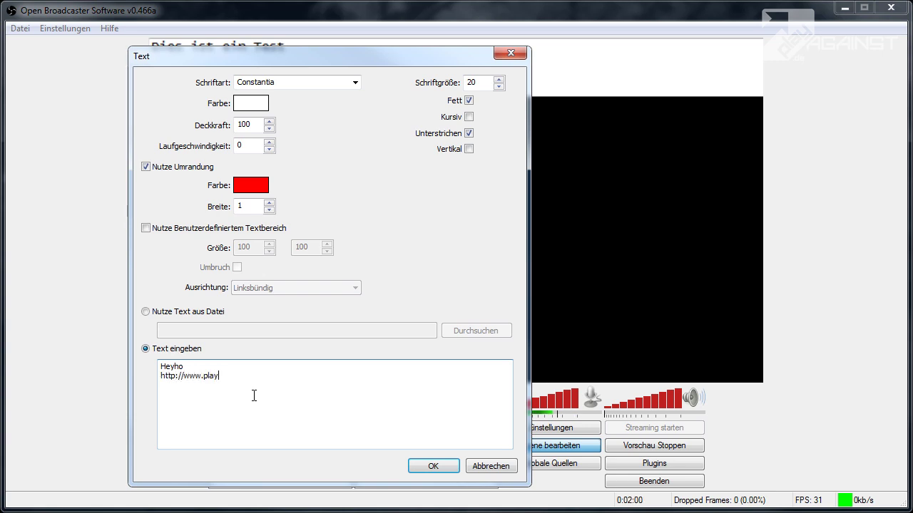
text(-against.de)
drag(199, 366, 117, 366)
key(Delete)
key(Delete)
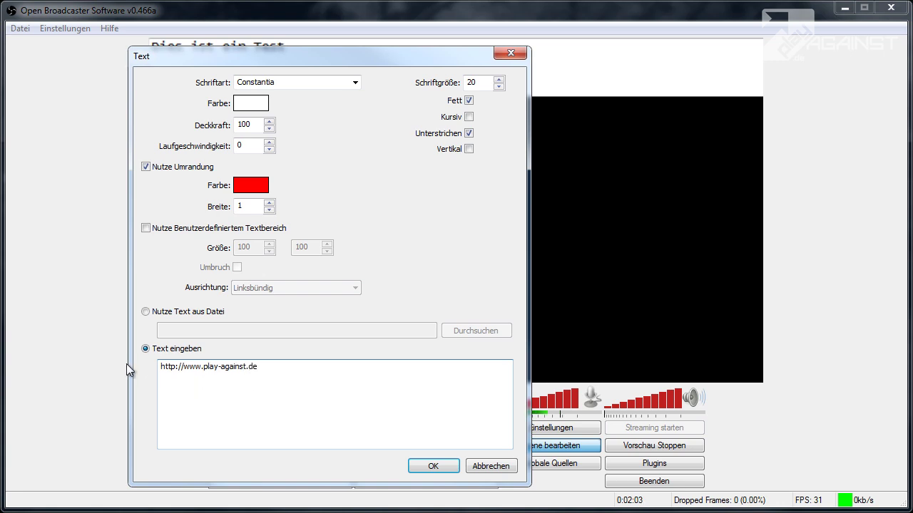
click(433, 468)
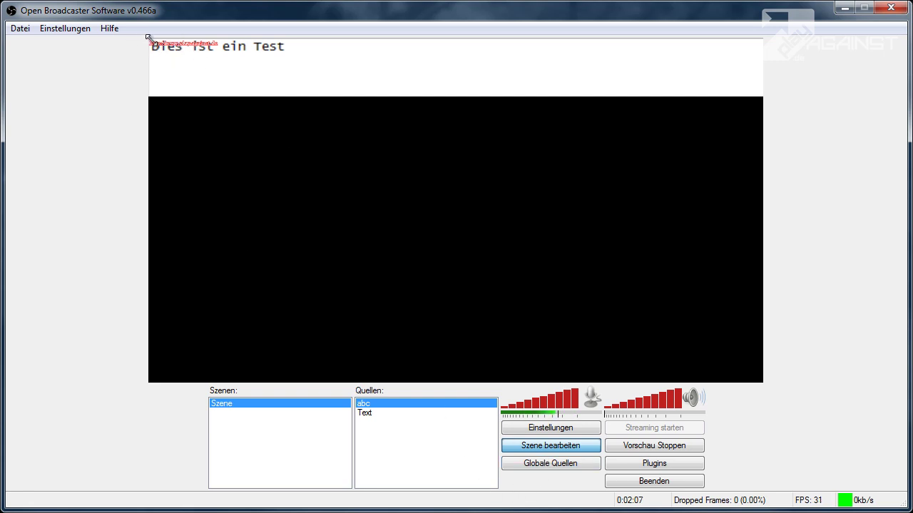
Step: Move the abc source slightly down, and enlarge the Text source across most of the preview width, overlapping the capture's lower edge
drag(171, 43, 173, 68)
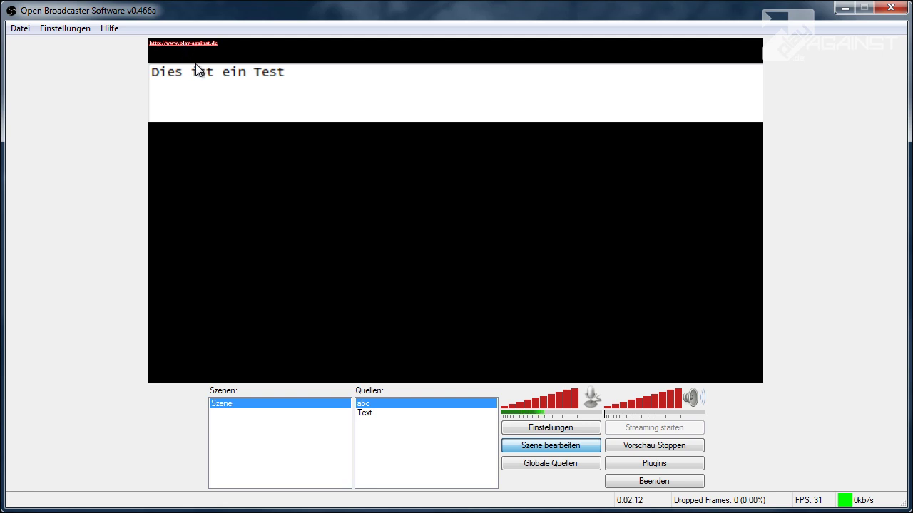
click(370, 413)
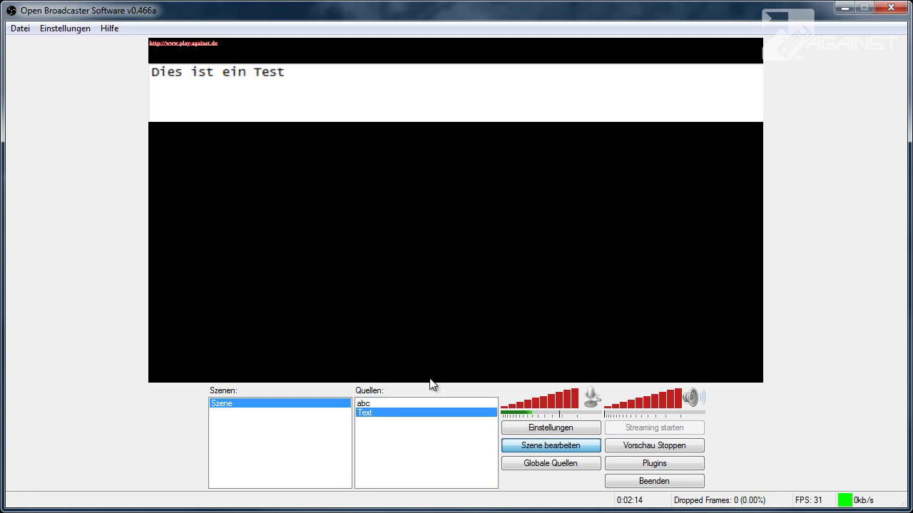
drag(179, 43, 398, 117)
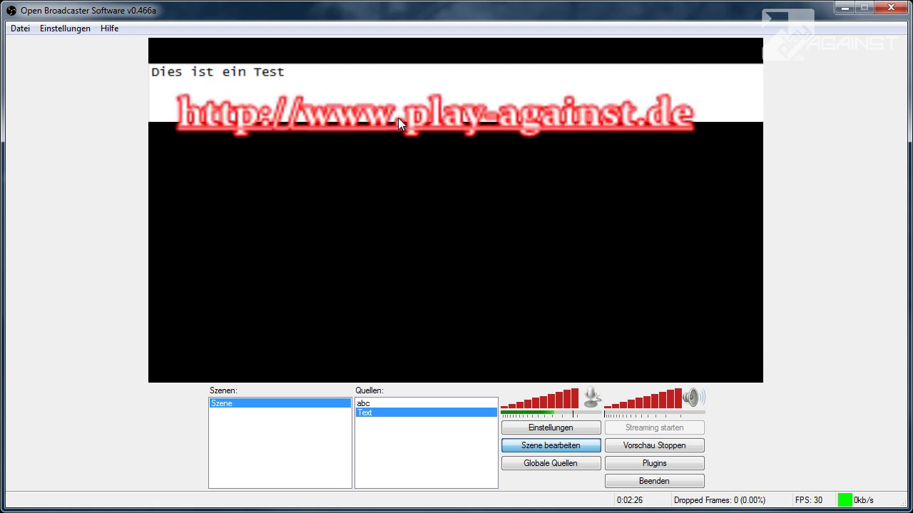
Step: Move the Text source one place up in the source order
click(370, 403)
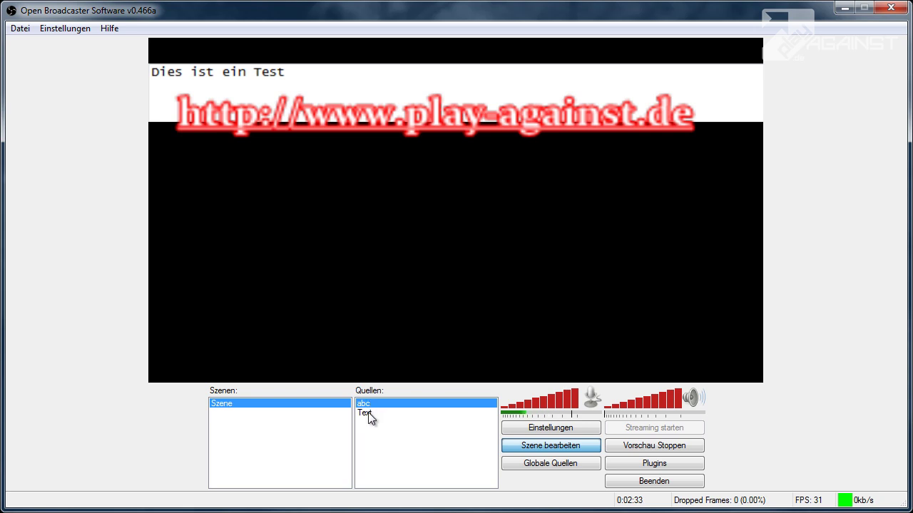
click(368, 413)
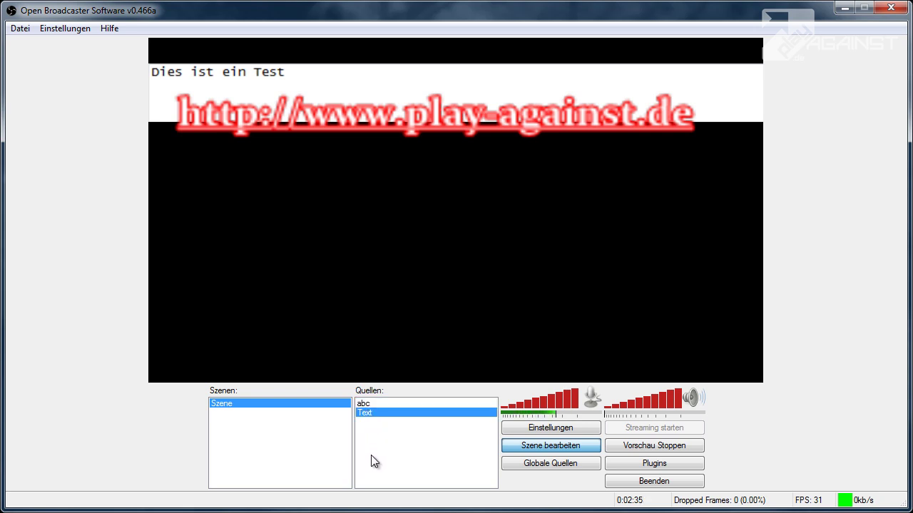
right_click(371, 412)
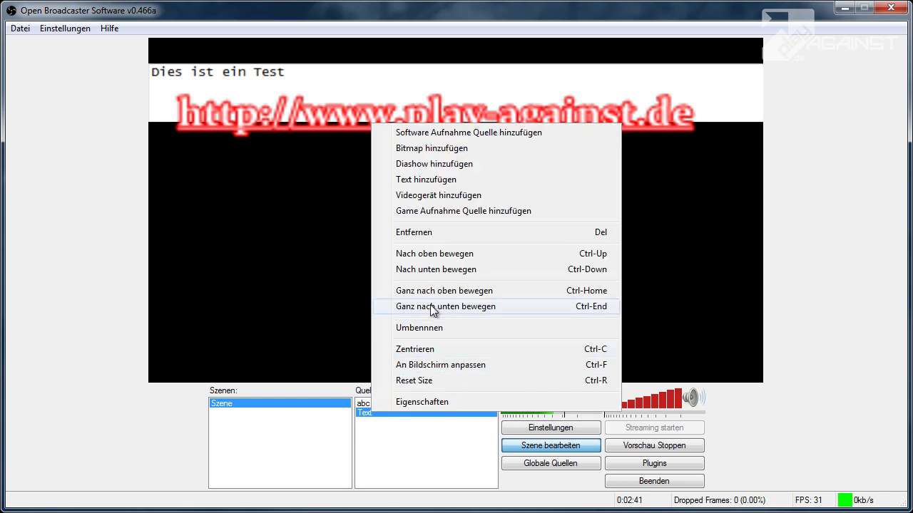
click(436, 254)
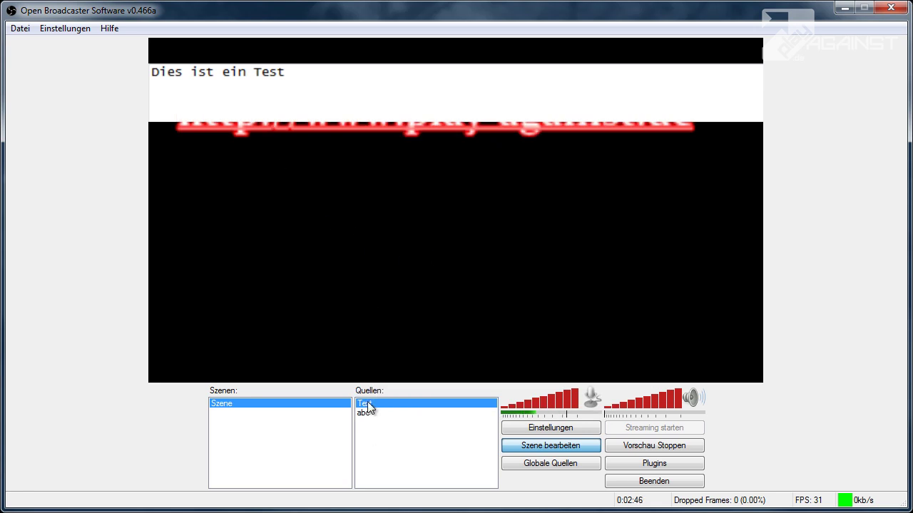
Step: Shift the Text source down to just below the white capture area and move abc to the very top of the source order
mouse_move(298, 129)
mouse_down()
mouse_move(304, 156)
mouse_move(306, 139)
mouse_up()
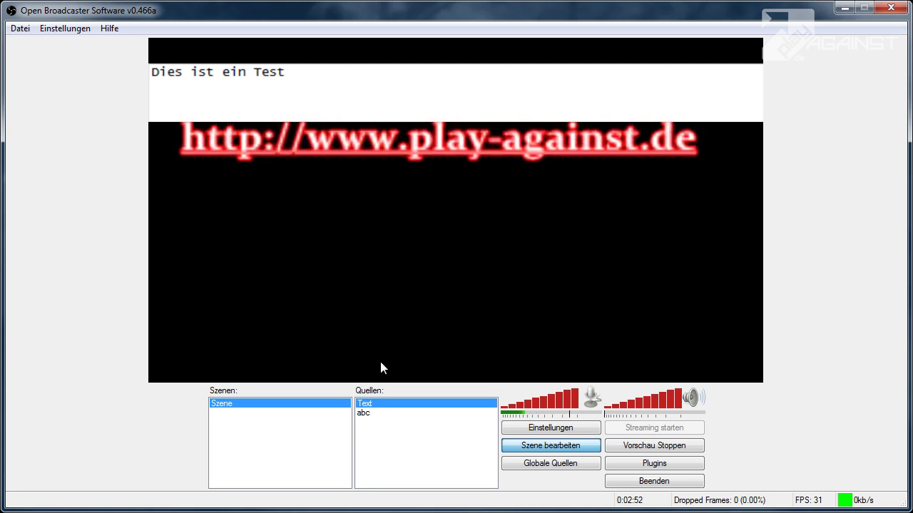
right_click(365, 415)
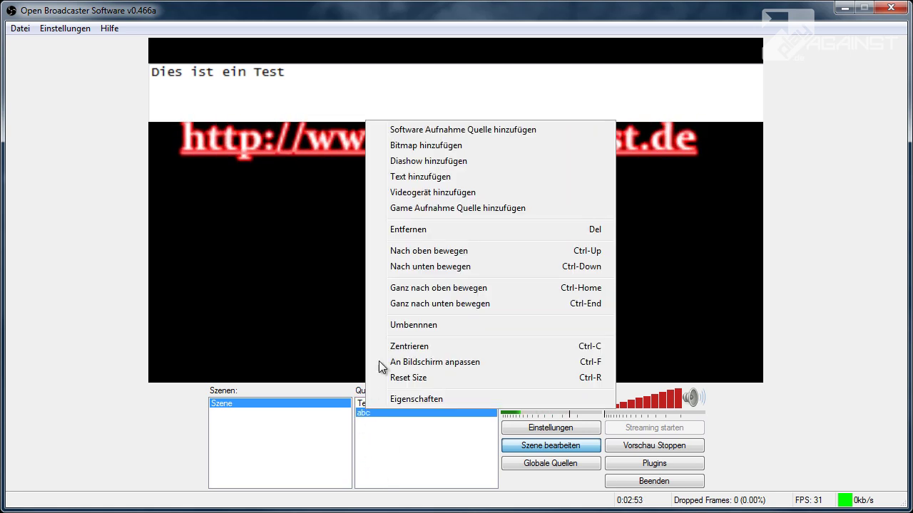
click(428, 288)
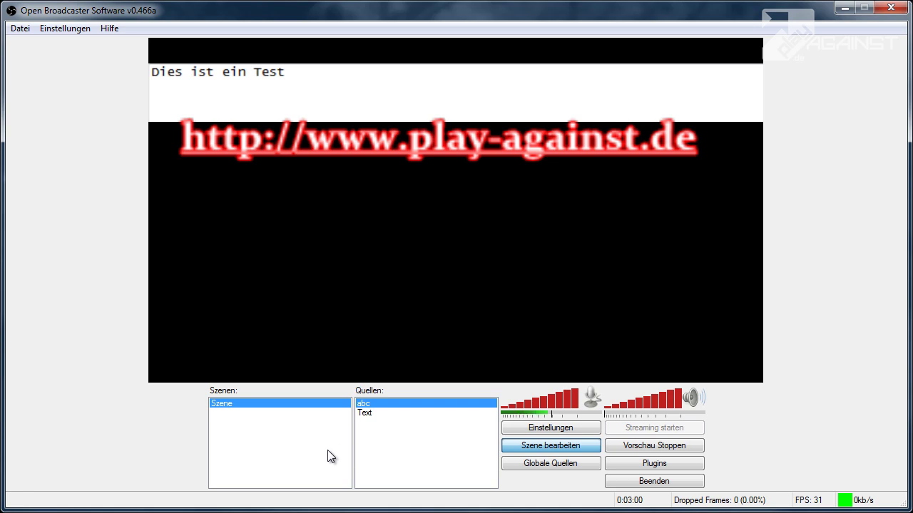
Step: Add a second scene named testszene
right_click(246, 443)
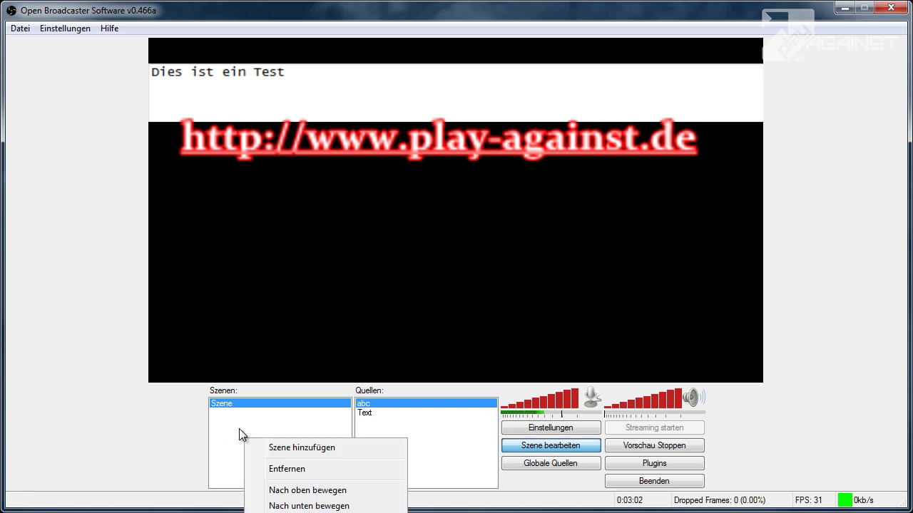
click(293, 447)
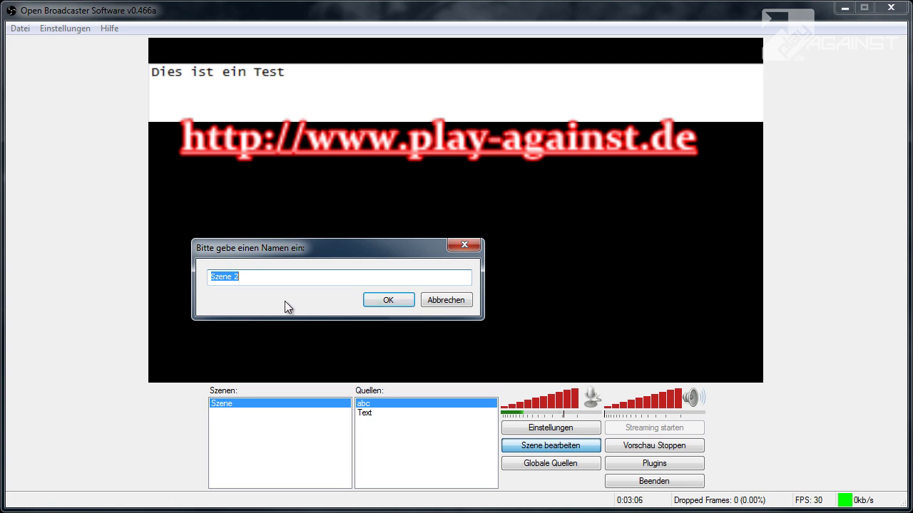
text(testszene)
click(391, 300)
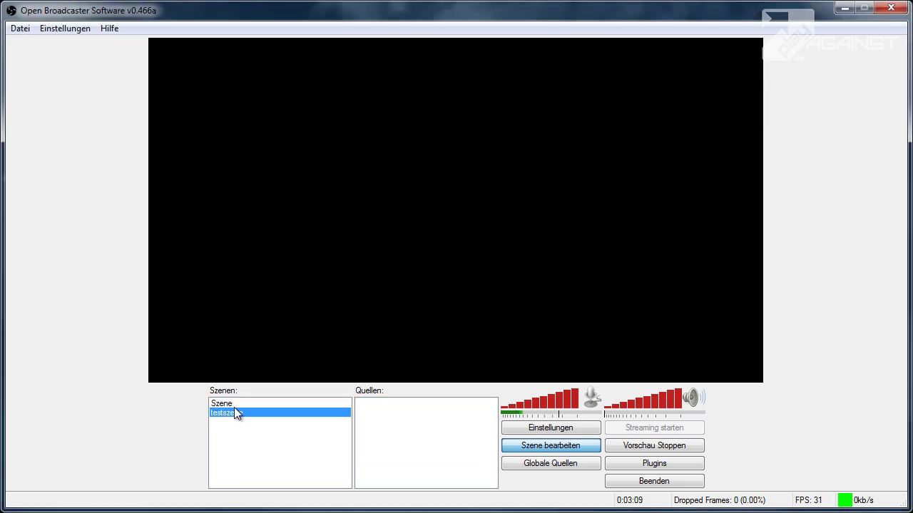
Step: Switch back and forth between Szene and testszene to compare their previews, ending on testszene
click(239, 405)
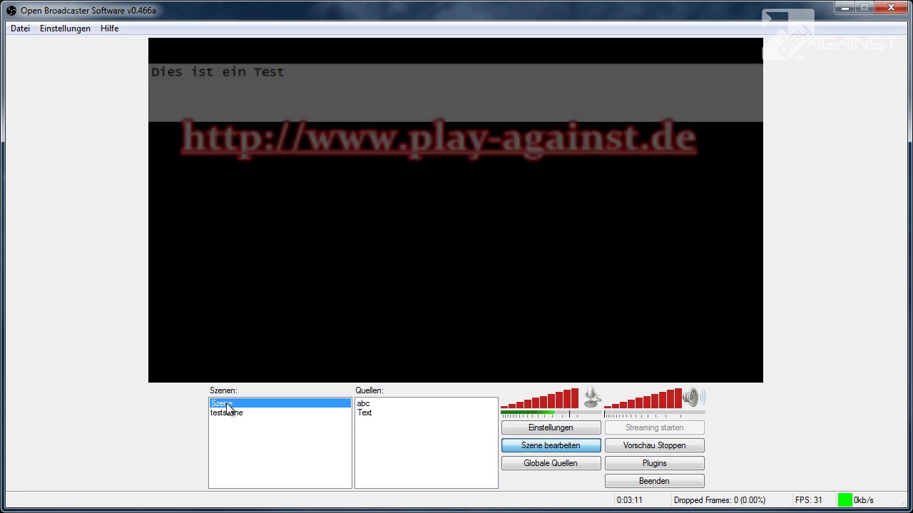
click(228, 412)
click(228, 403)
click(227, 412)
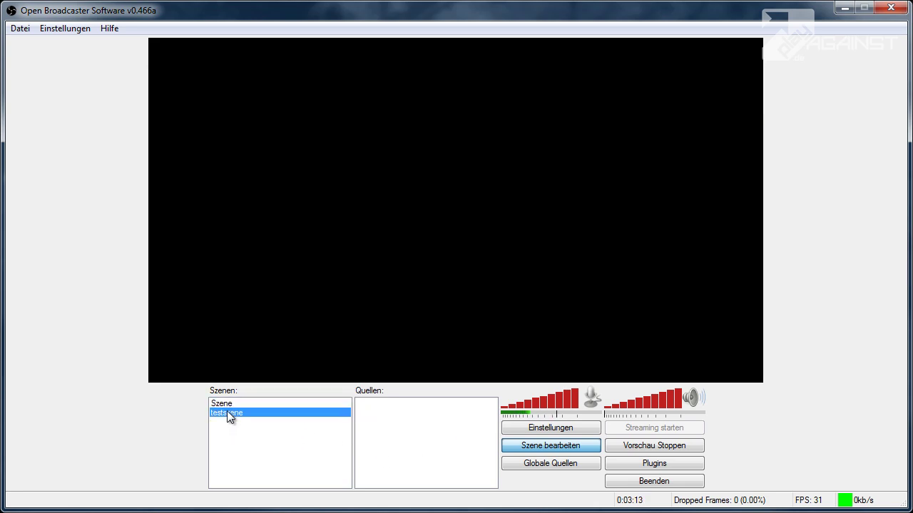
click(229, 404)
click(227, 412)
Step: Add a bitmap source to testszene using the image FTL_1920x1080.png from the TWITCH folder at 100 opacity
right_click(390, 429)
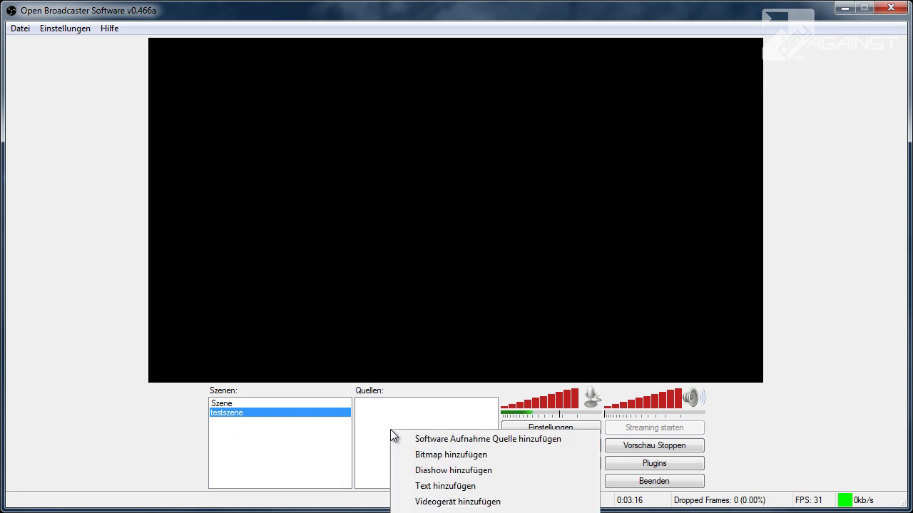
click(433, 455)
click(370, 301)
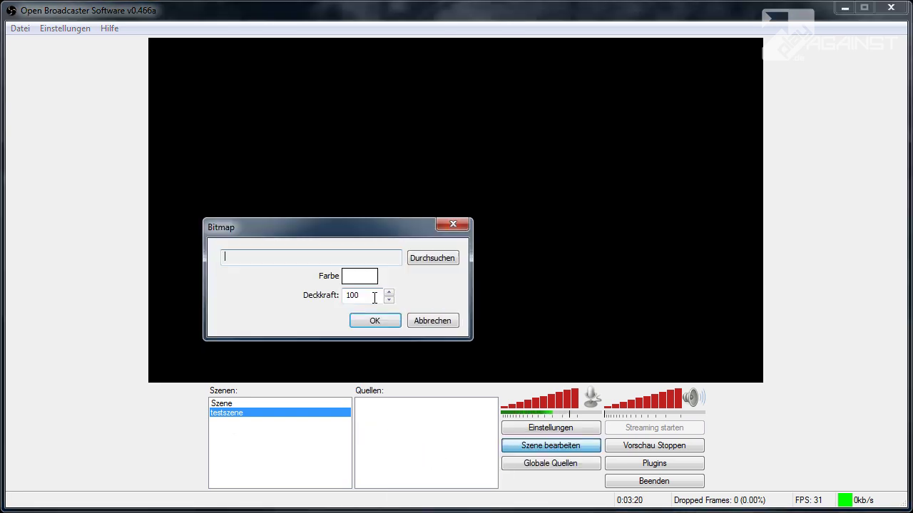
drag(277, 228, 261, 191)
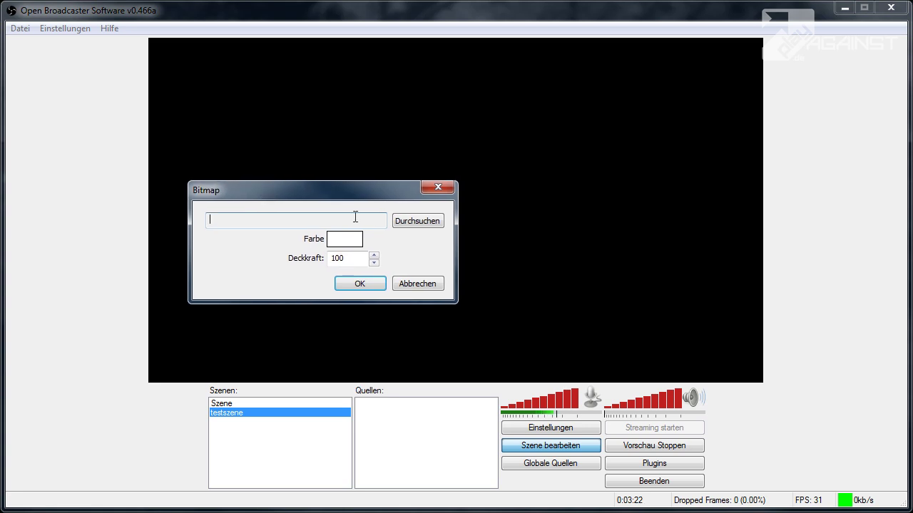
click(419, 222)
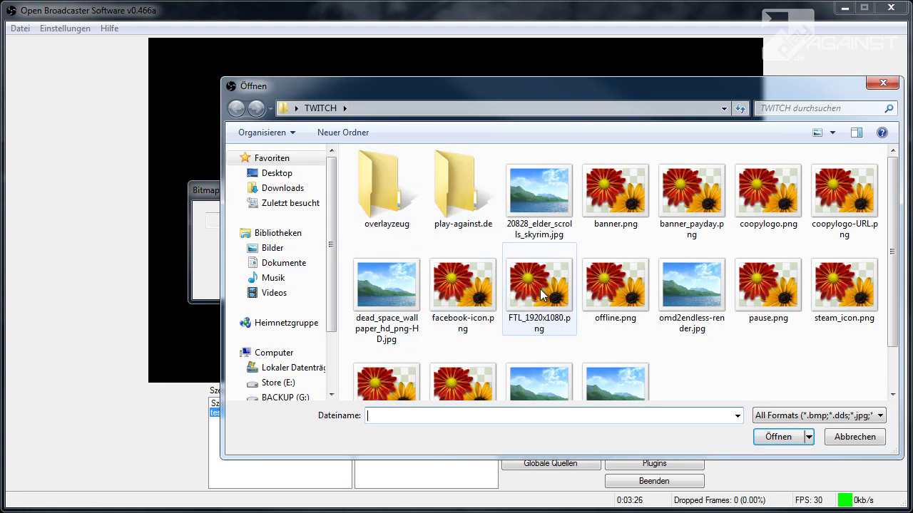
click(539, 293)
click(761, 435)
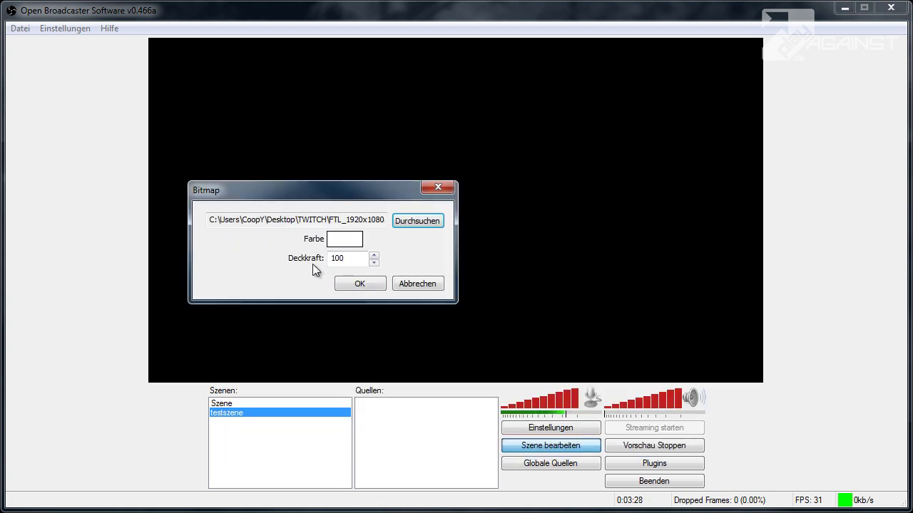
drag(313, 196, 299, 139)
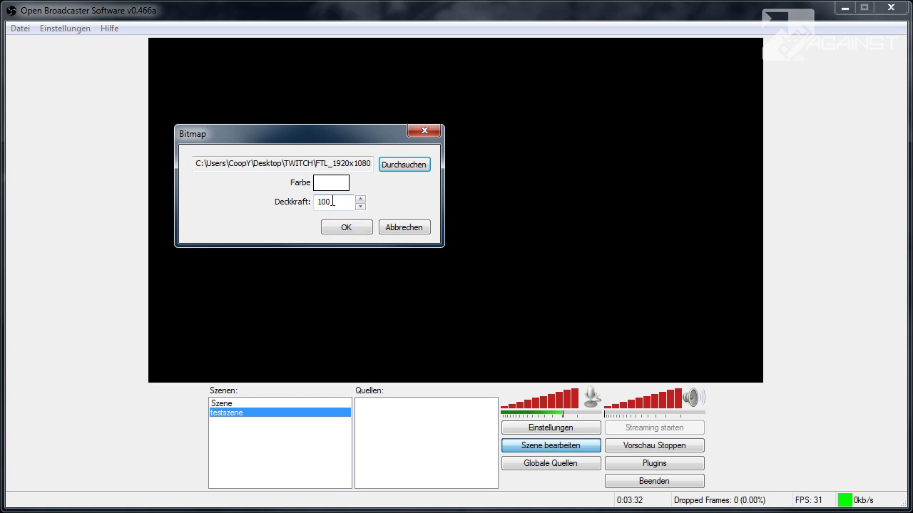
click(345, 230)
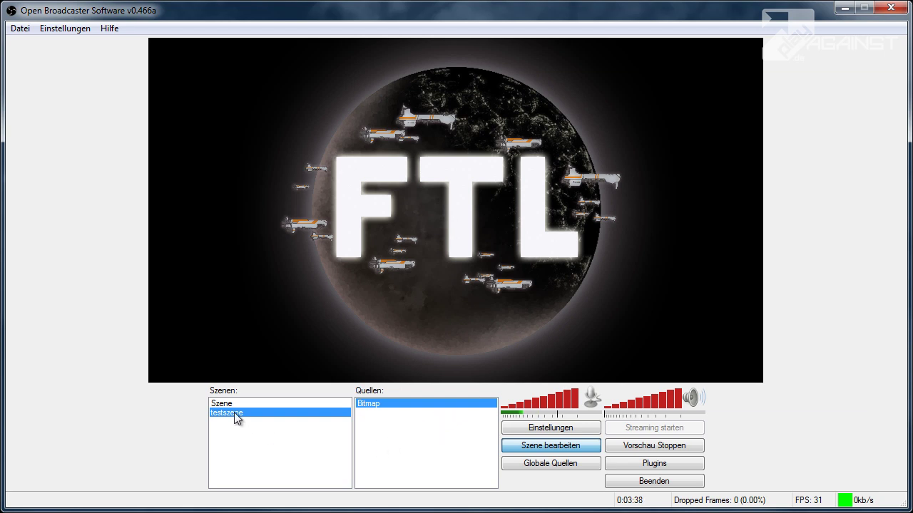
Step: Add a text source named Text to testszene with the content "rwerewrw" and the default formatting
right_click(394, 440)
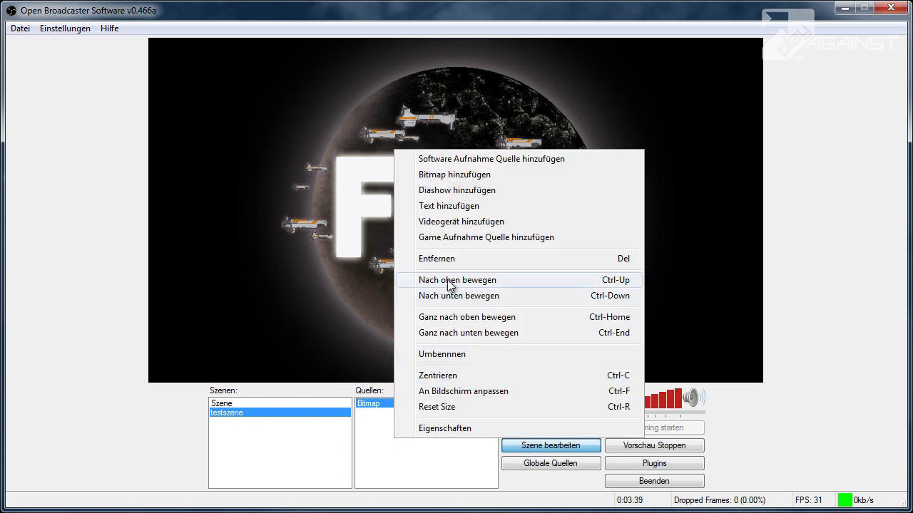
click(440, 207)
click(383, 307)
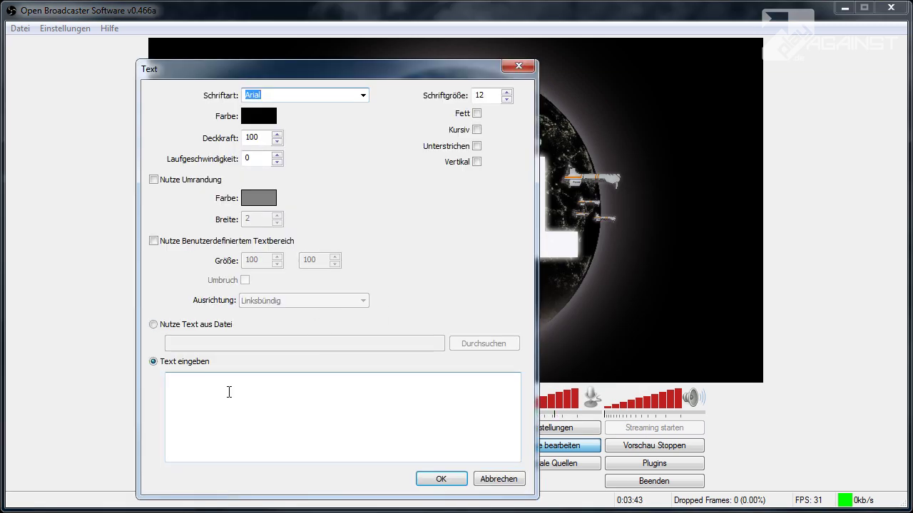
click(221, 412)
text(rwerewrw)
click(441, 479)
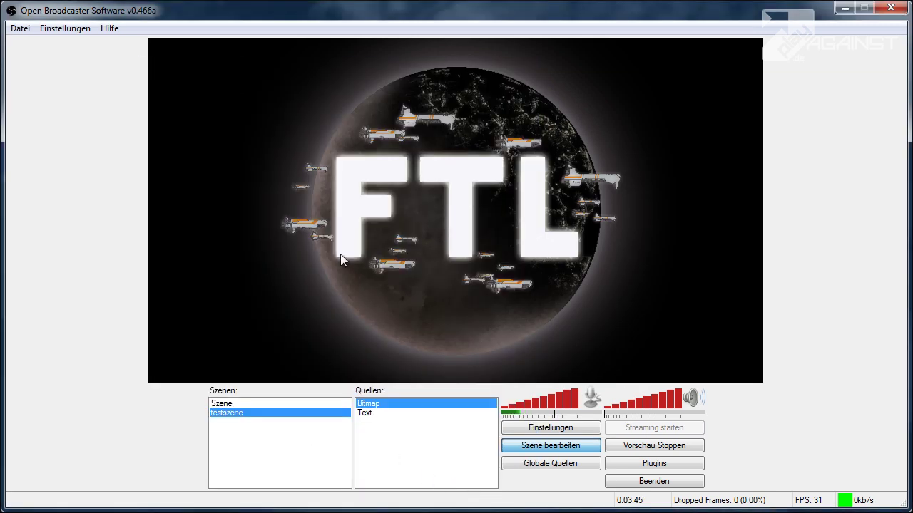
Step: Format testszene's text source as white, bold, size 50, and place it enlarged below the FTL lettering
click(372, 411)
right_click(372, 411)
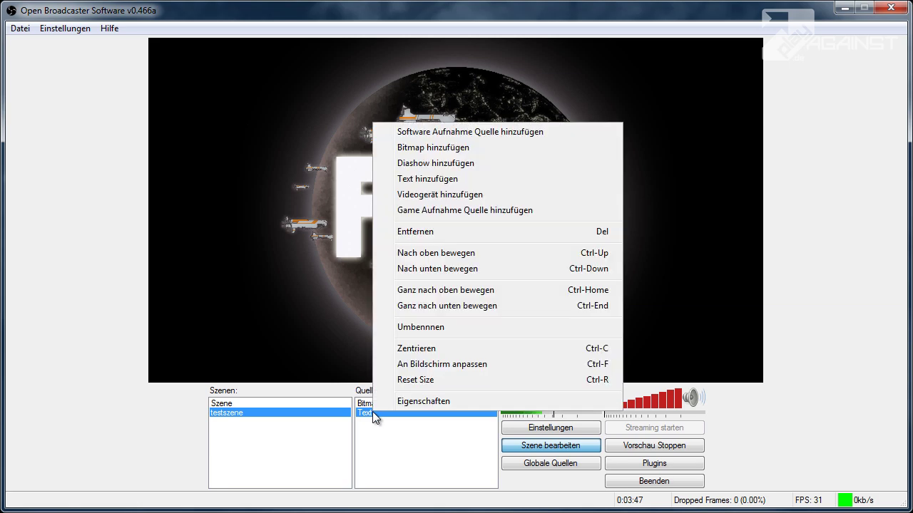
click(436, 406)
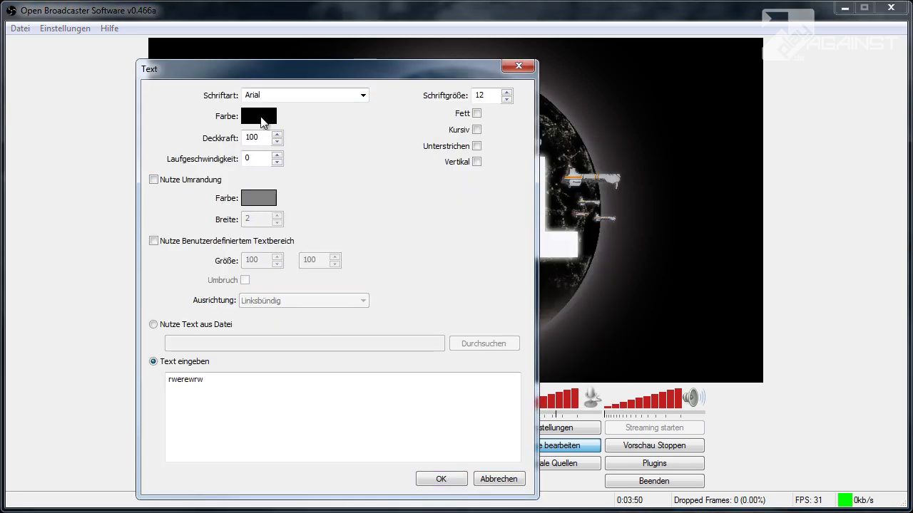
click(261, 117)
click(288, 200)
click(170, 298)
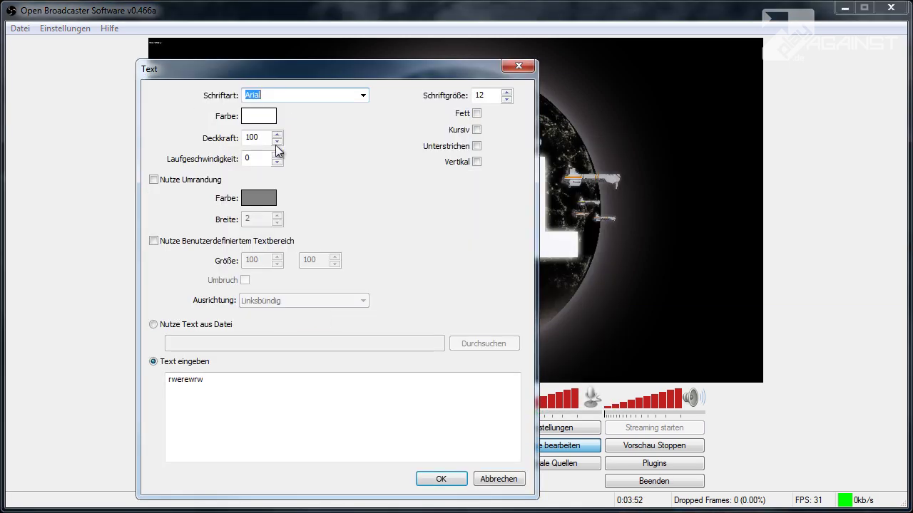
double_click(484, 96)
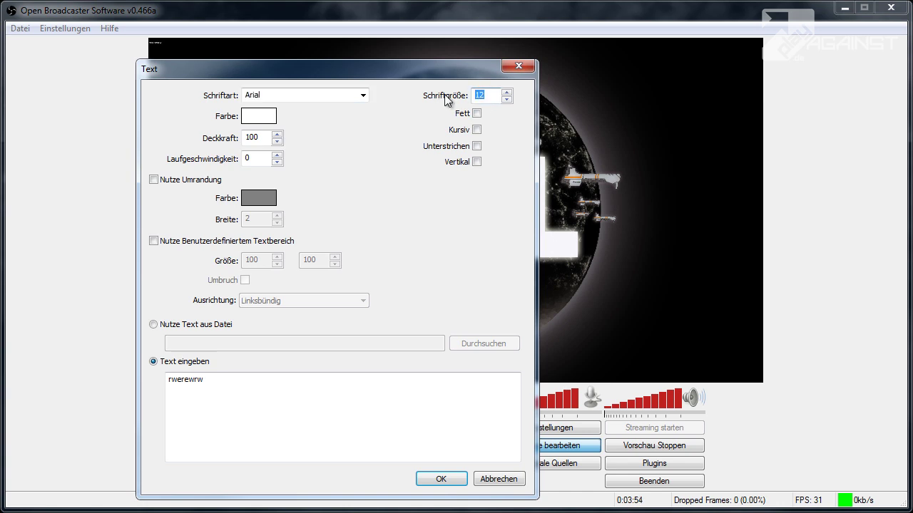
text(50)
click(476, 113)
click(440, 479)
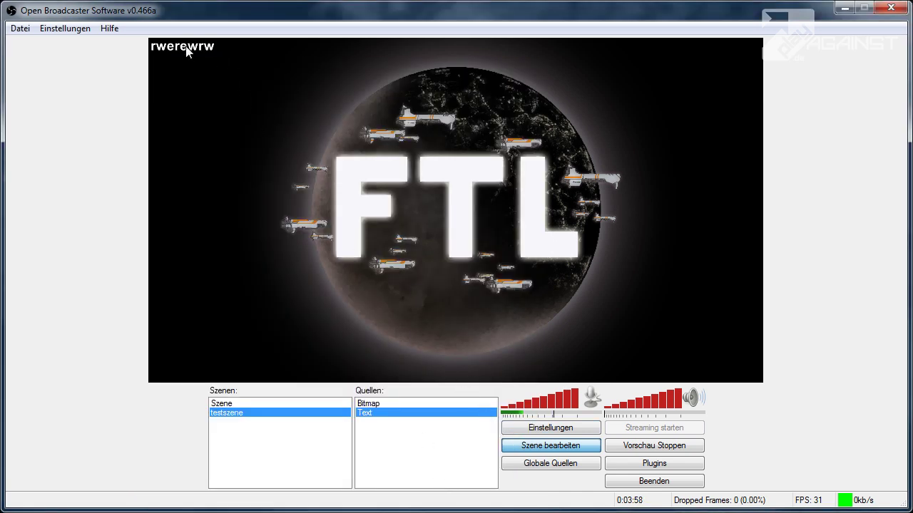
drag(187, 51, 458, 325)
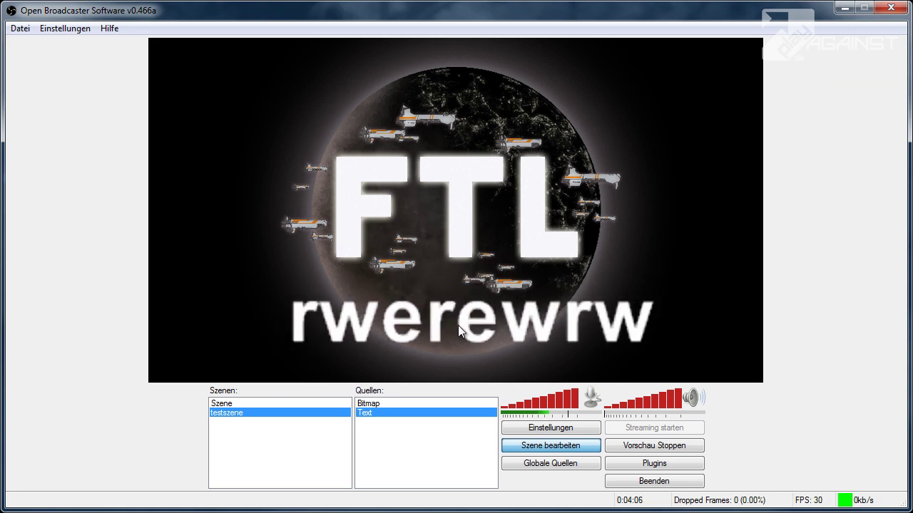
Step: Switch to Szene and create a global bitmap source named gfgfg
click(230, 403)
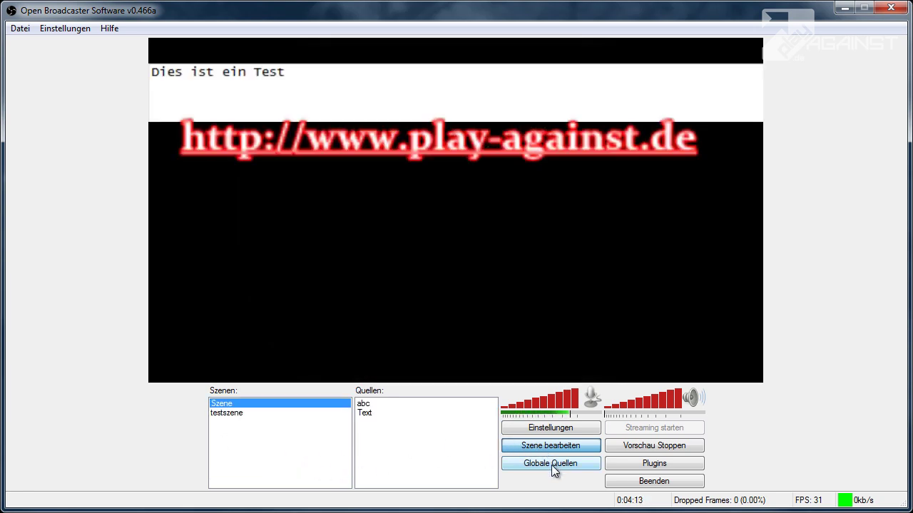
click(534, 464)
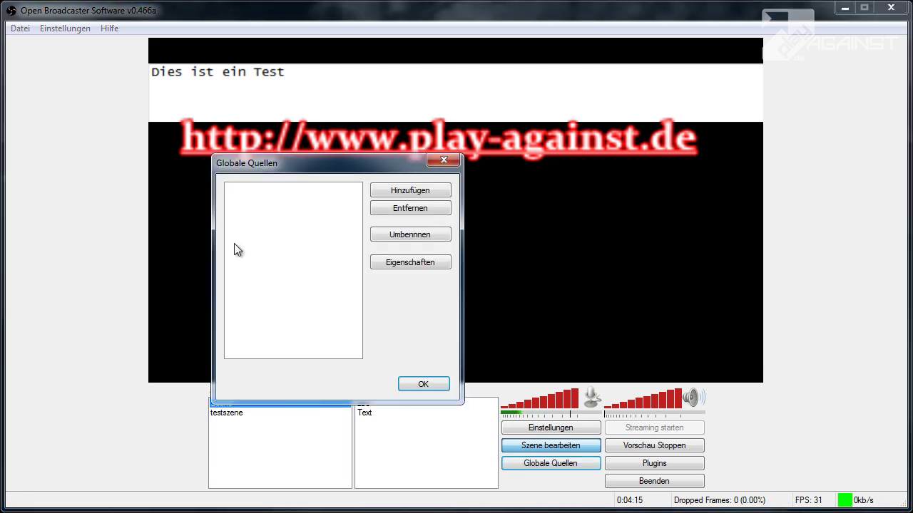
drag(288, 161, 284, 139)
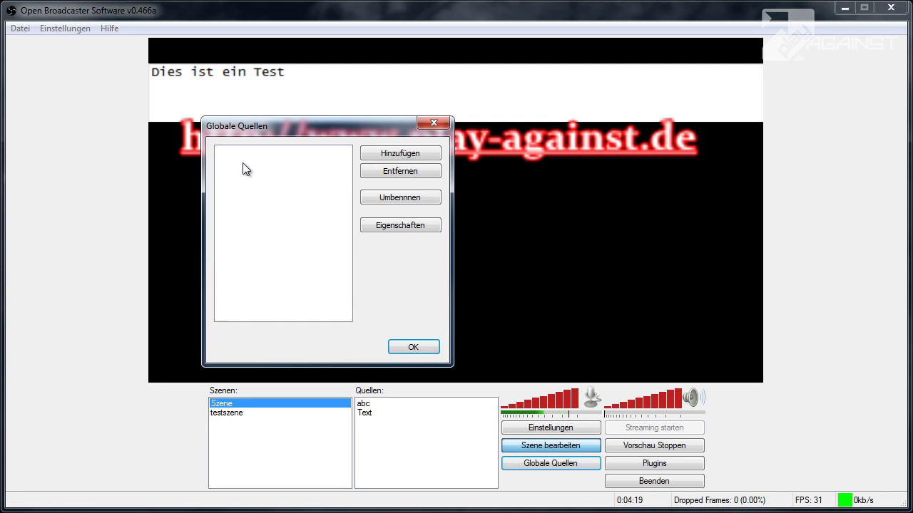
click(385, 152)
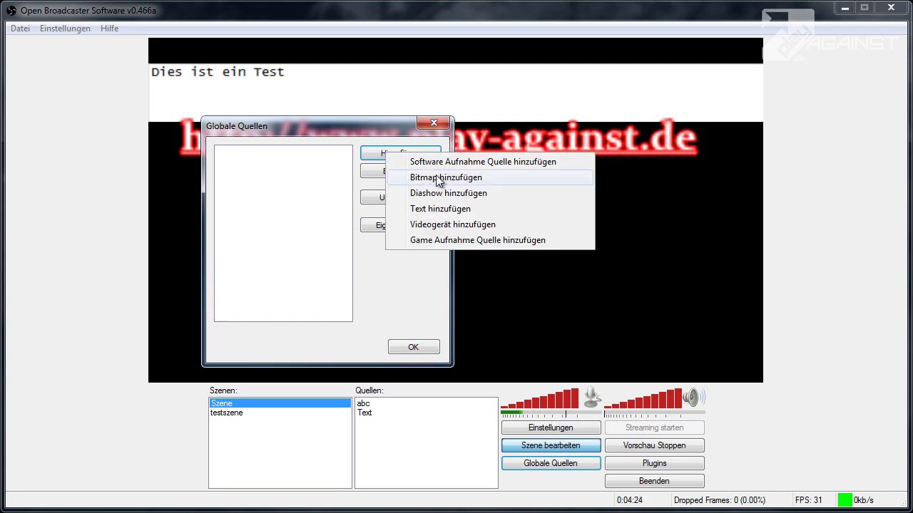
click(432, 180)
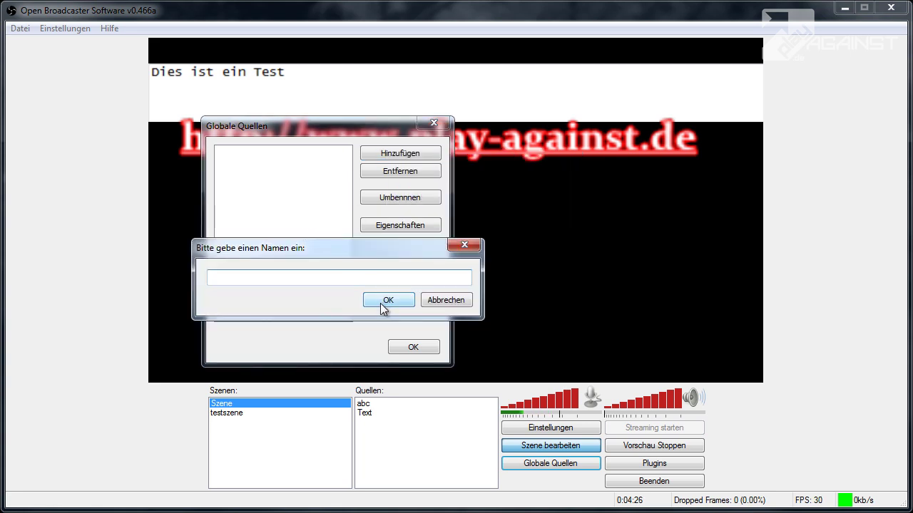
text(gfsfd)
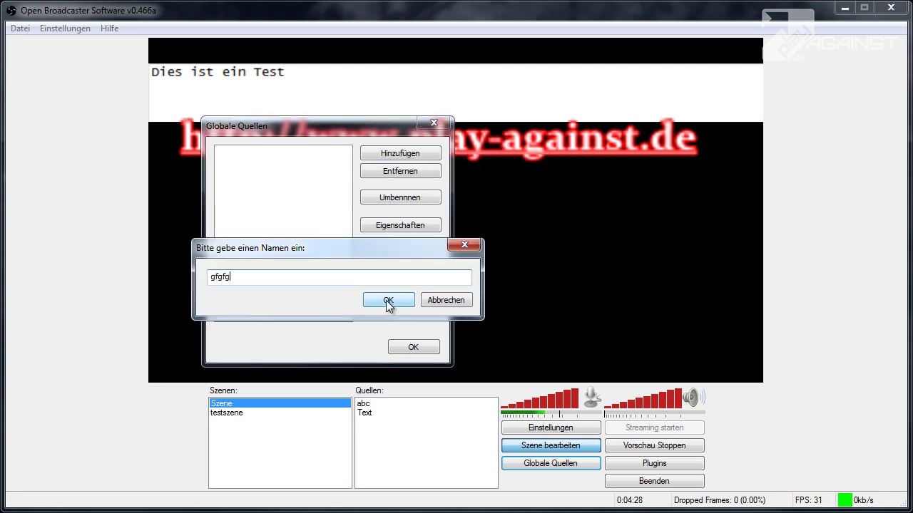
click(387, 300)
Step: Assign the play-against logo image from TWITCH's overlayzeug folder to the global bitmap at 100 opacity and finish the global sources setup
click(449, 259)
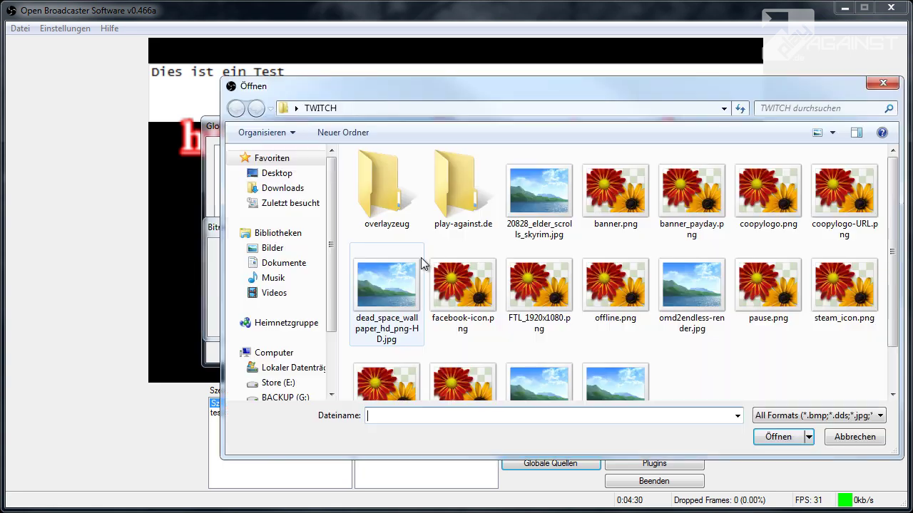
double_click(448, 188)
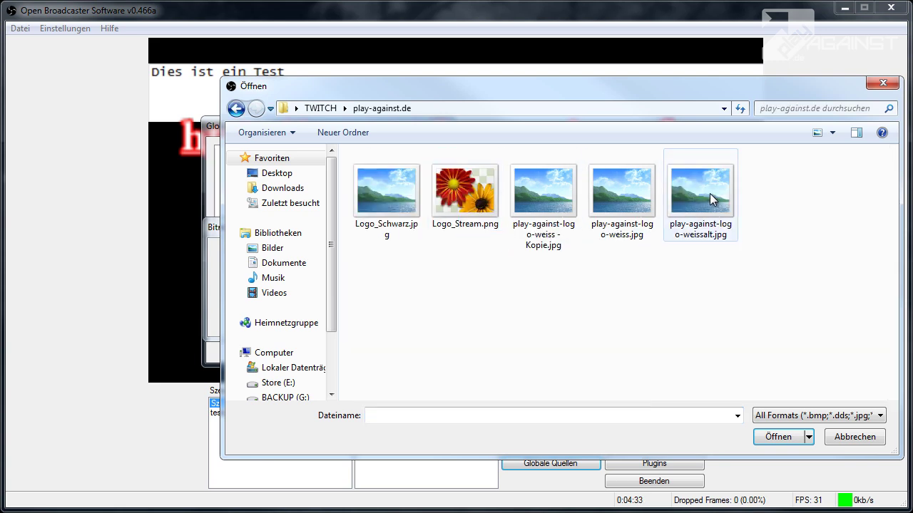
click(236, 109)
double_click(365, 198)
double_click(778, 191)
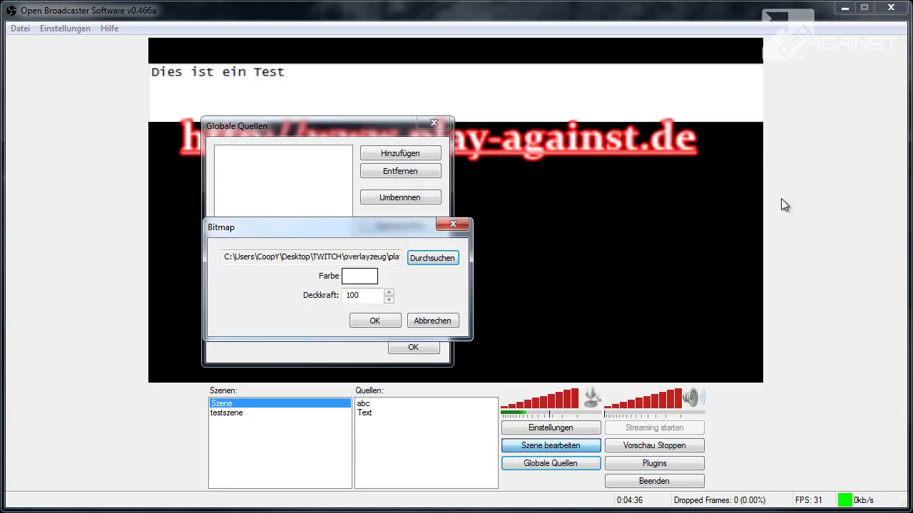
click(375, 321)
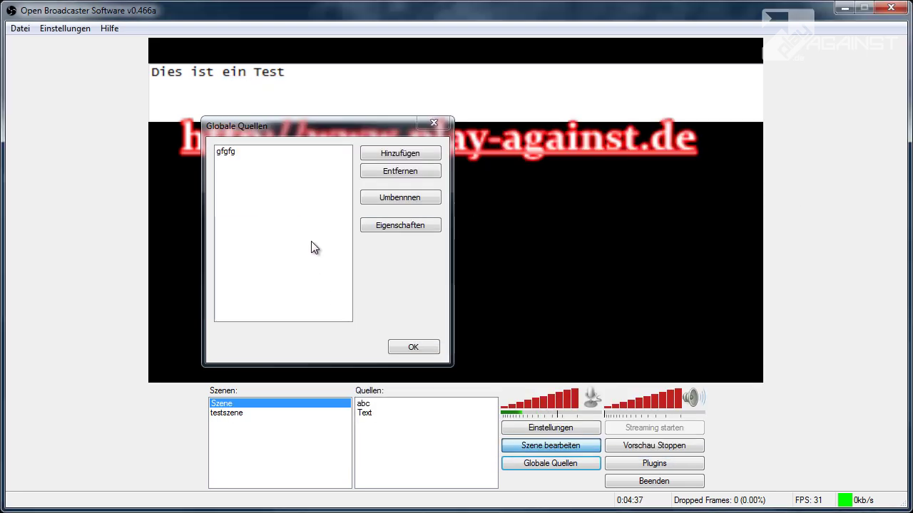
click(231, 151)
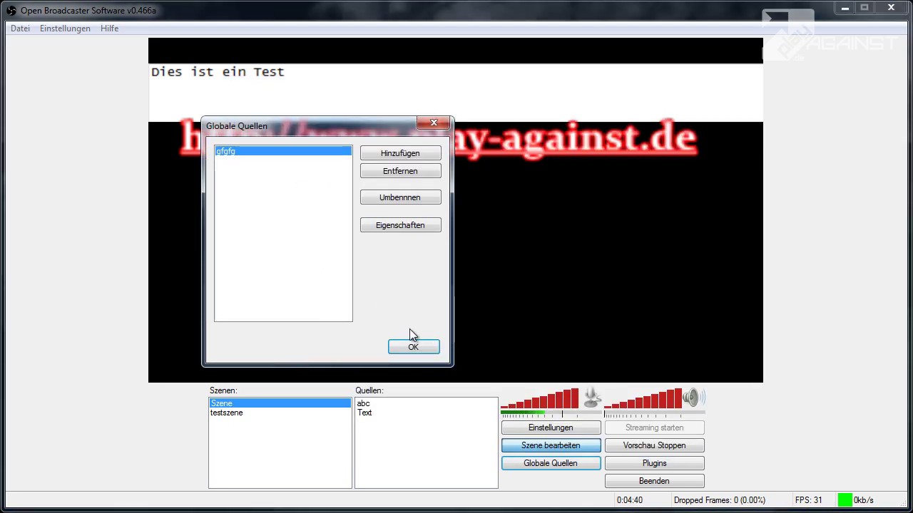
click(412, 347)
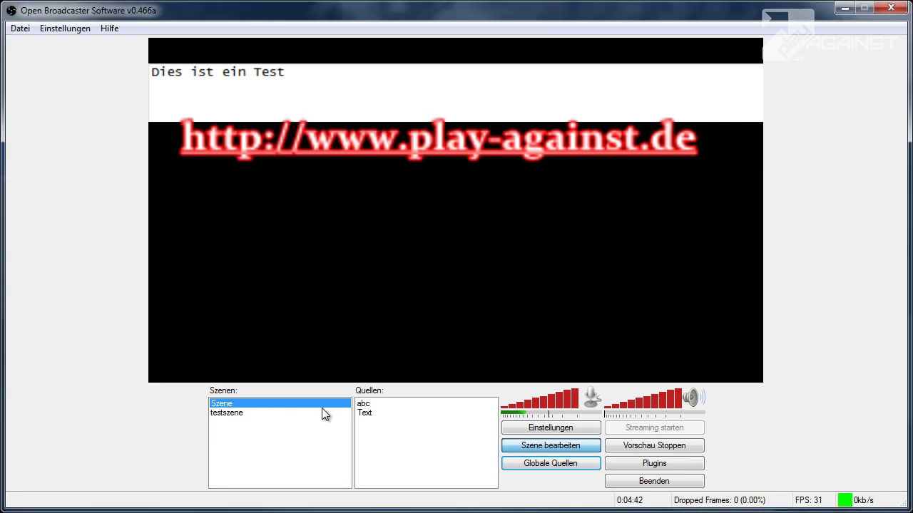
Step: Add the global source gfgfg to Szene under its existing name
click(226, 413)
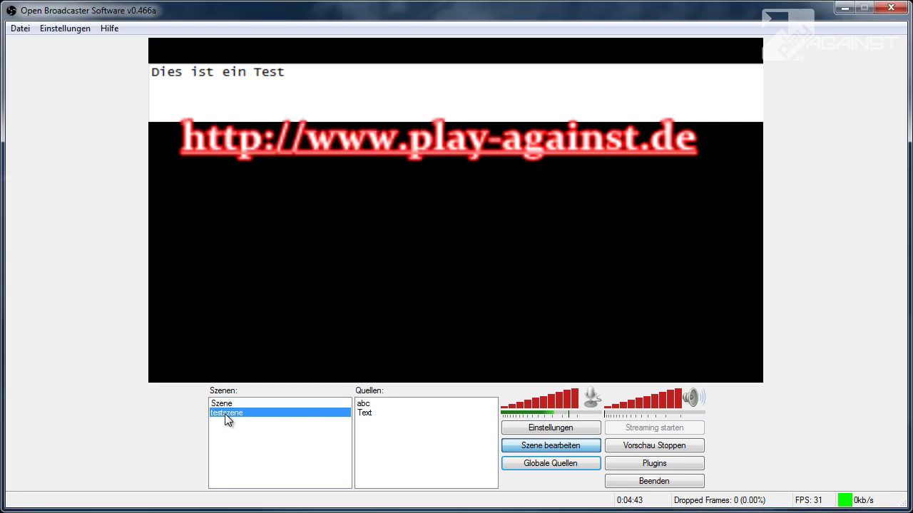
click(226, 405)
right_click(414, 444)
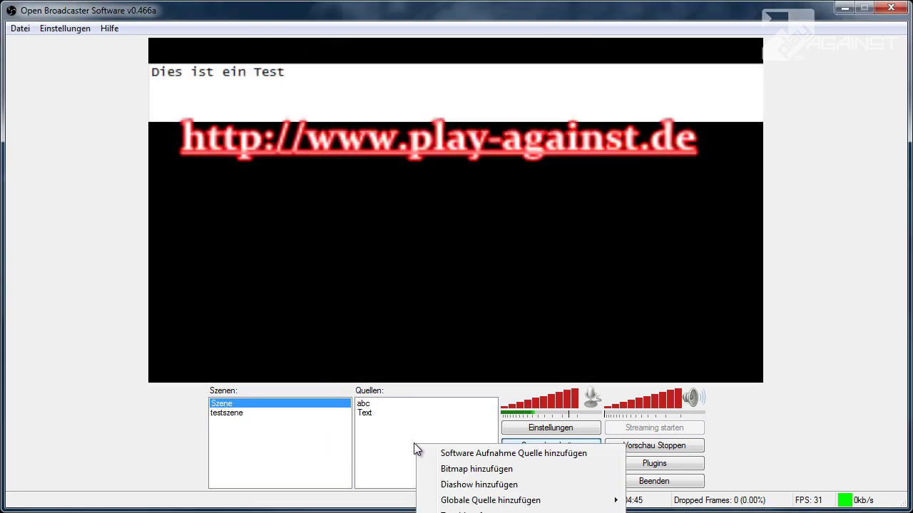
mouse_move(499, 501)
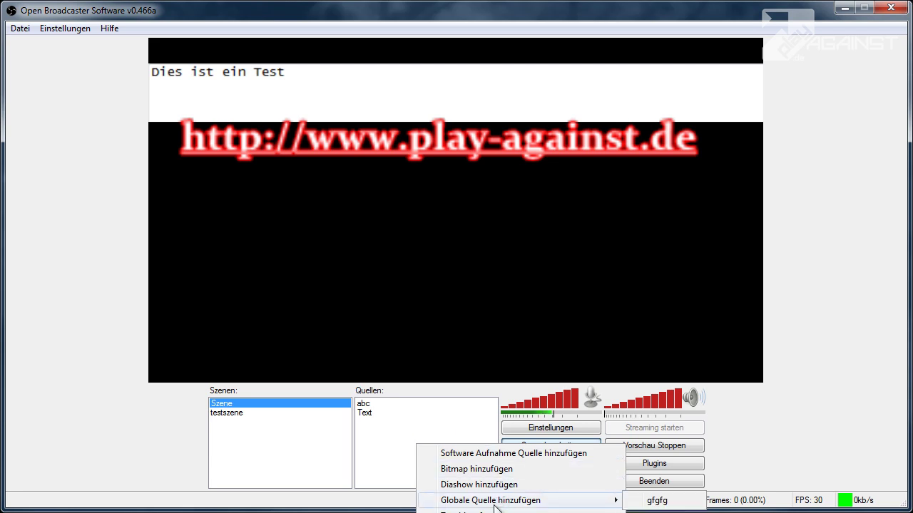
click(652, 501)
click(393, 296)
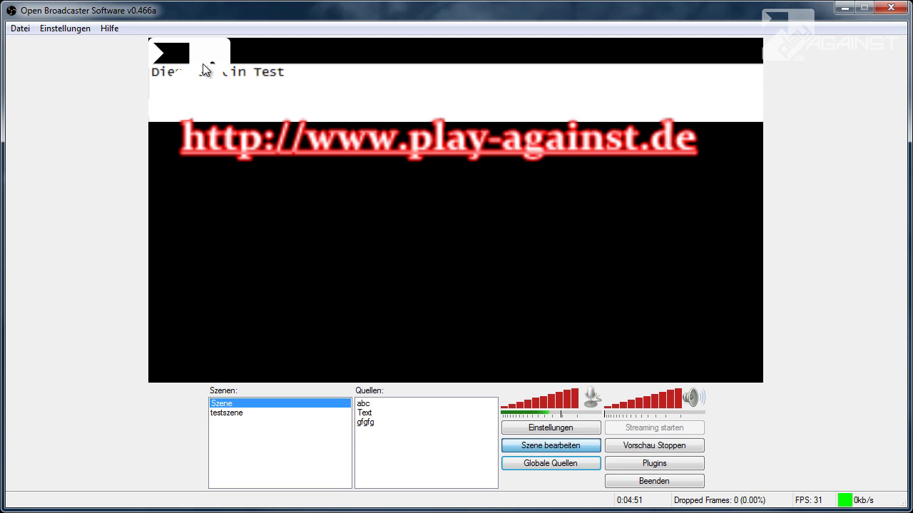
Step: Shrink the gfgfg logo slightly and place it in the right half of the preview, below the web address text
drag(203, 88, 399, 237)
drag(348, 285, 548, 245)
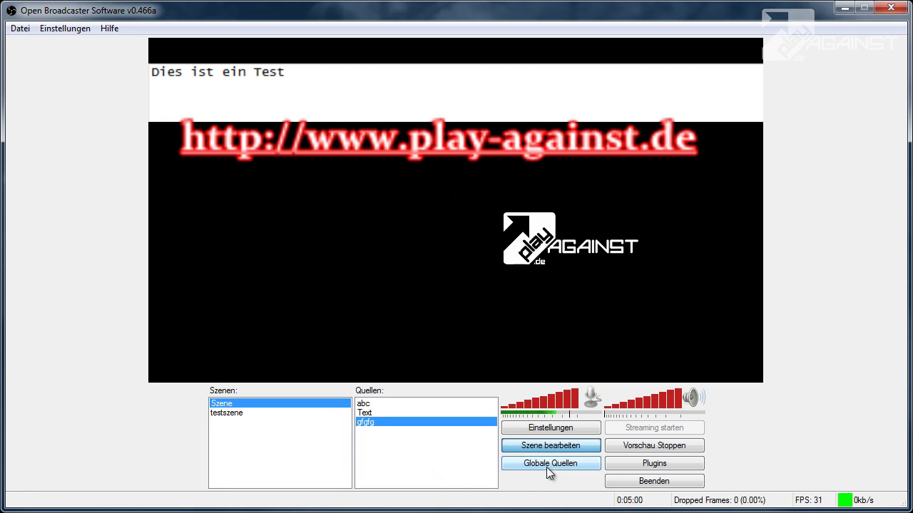
drag(538, 246, 583, 254)
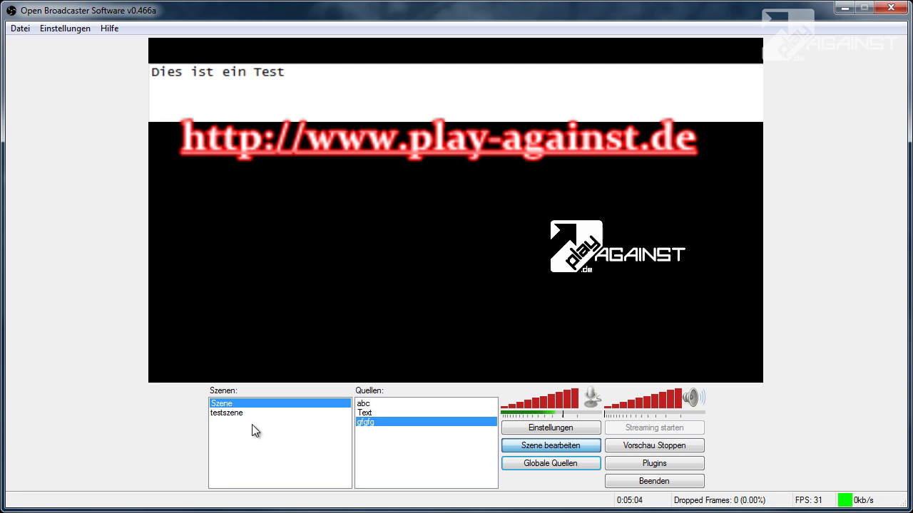
drag(603, 234, 566, 233)
drag(540, 261, 561, 256)
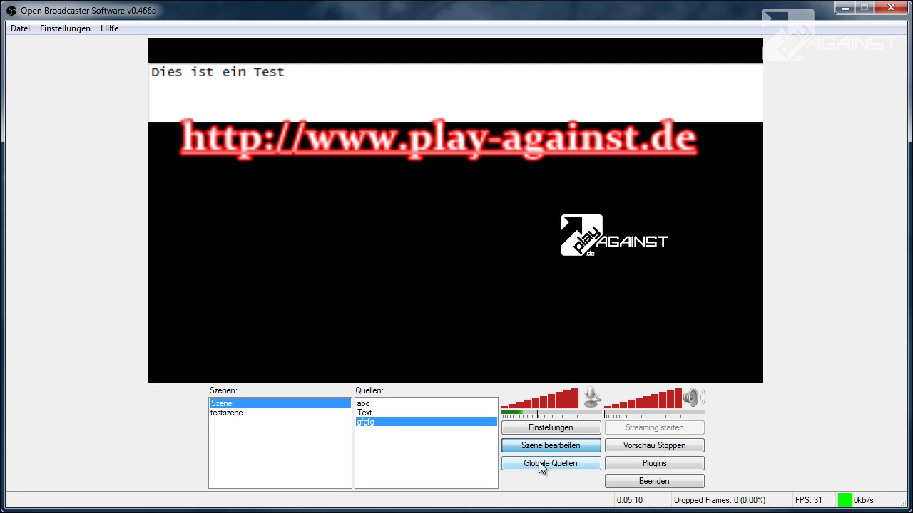
Step: Stop the preview and add a game capture source to Szene for [Haunt*32]: Haunt, stretched to screen size with the mouse pointer captured
click(628, 447)
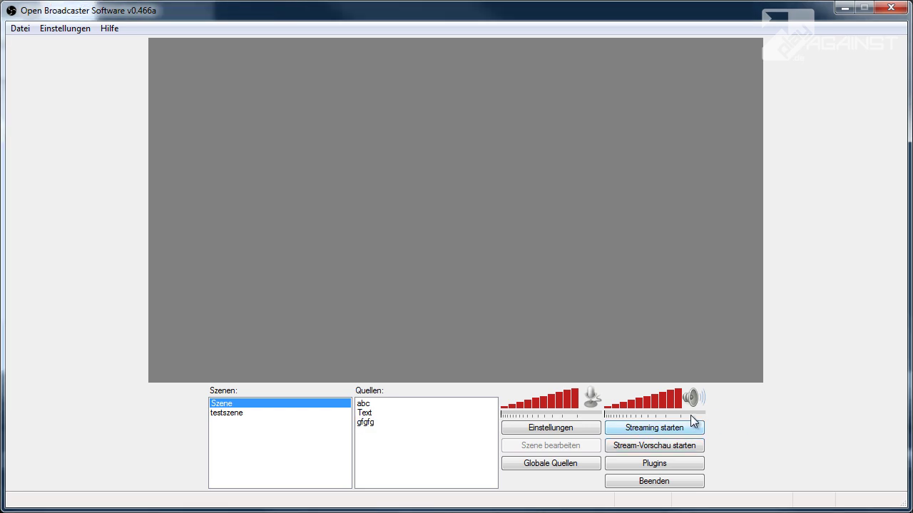
right_click(370, 447)
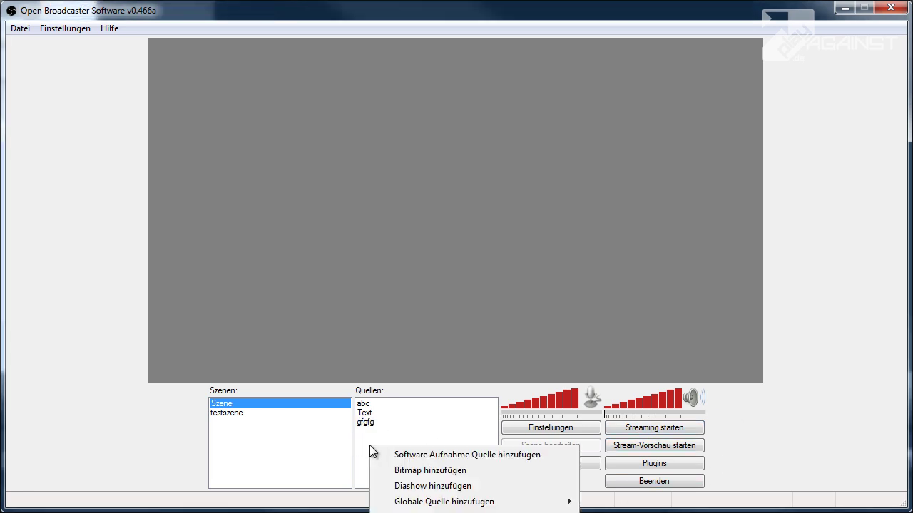
right_click(374, 432)
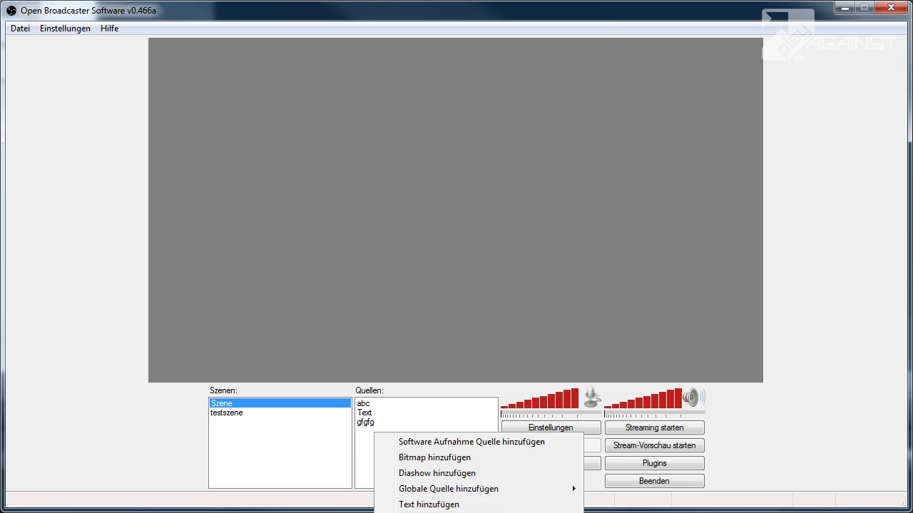
click(428, 511)
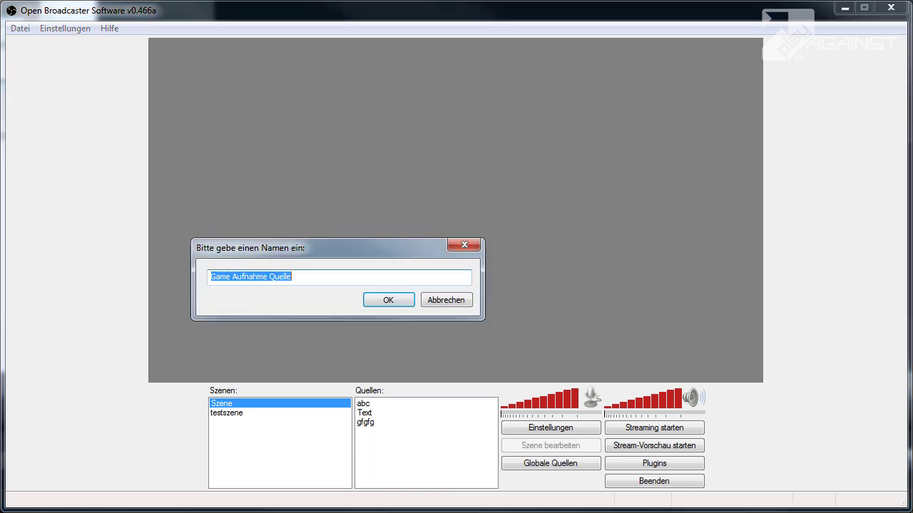
click(378, 297)
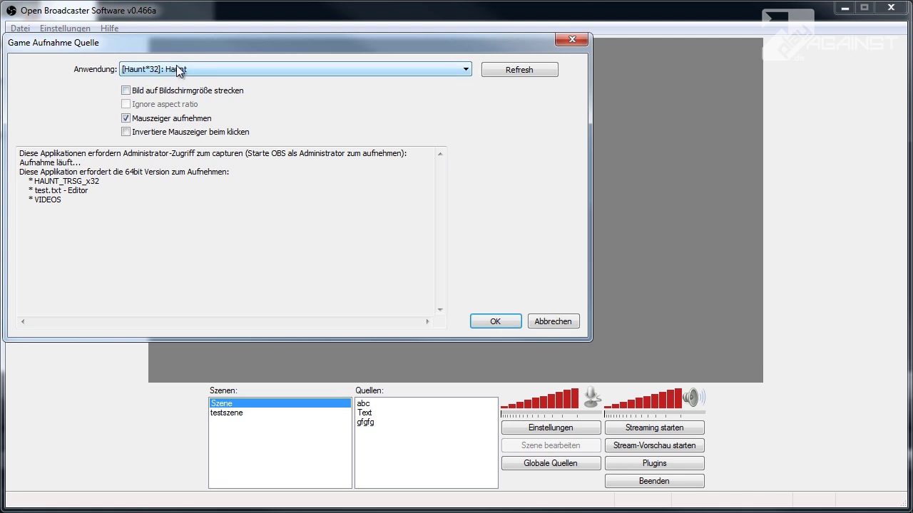
click(126, 91)
click(489, 323)
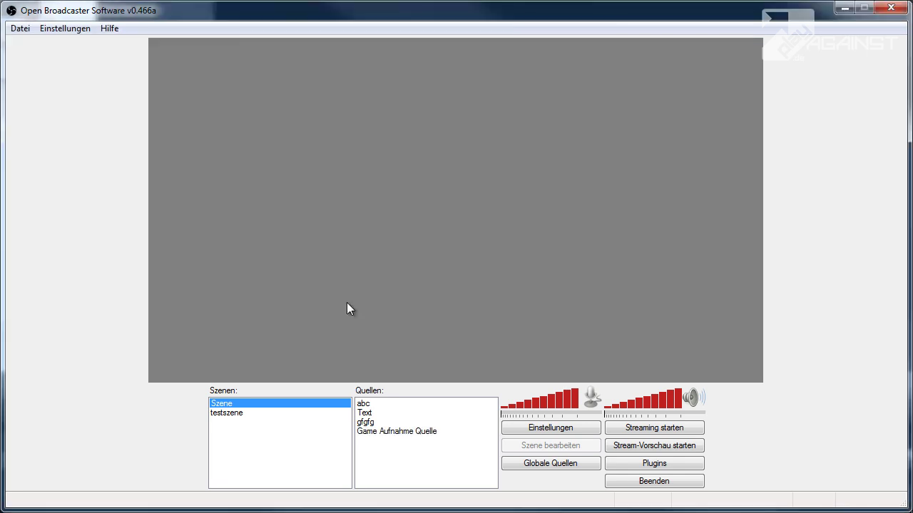
Step: Move Game Aufnahme Quelle to the first place in Szene's source order
click(382, 433)
key(ctrl+Up)
key(ctrl+Up)
key(ctrl+Up)
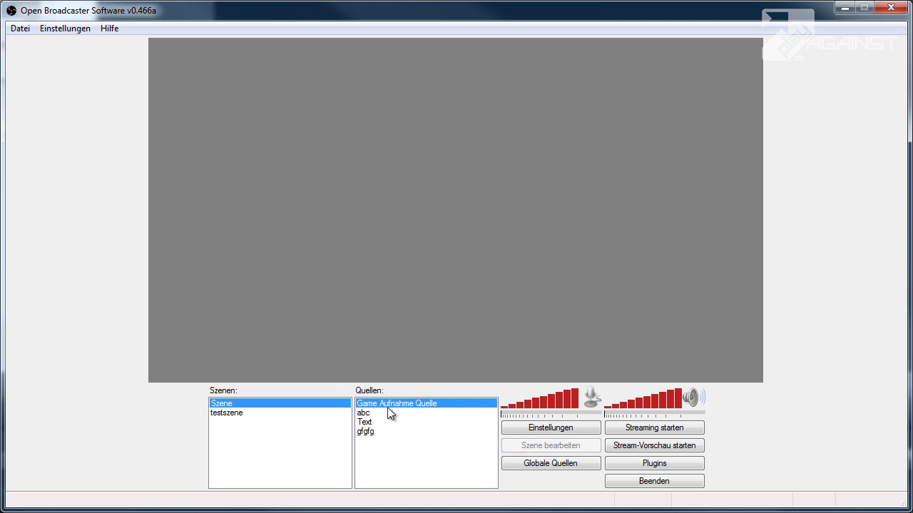
Step: Start the stream preview and reorder Game Aufnahme Quelle between the Text and gfgfg sources
click(638, 446)
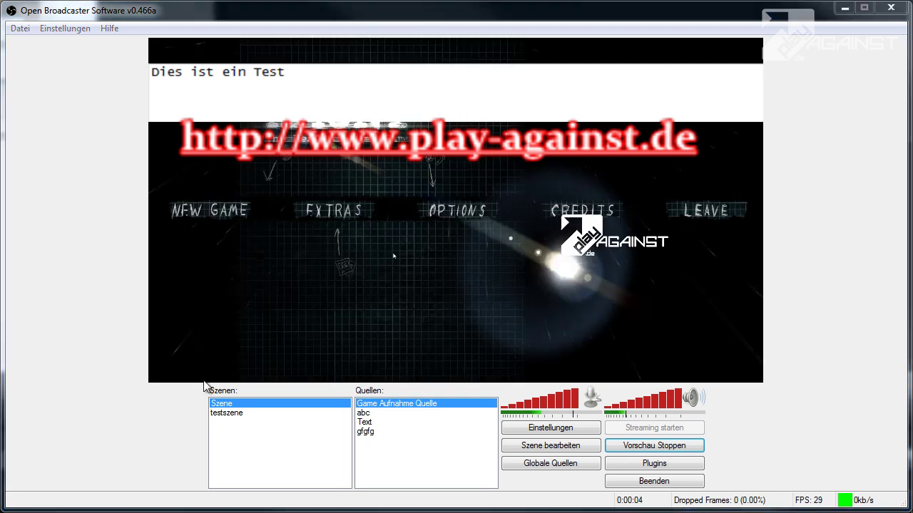
key(alt+Tab)
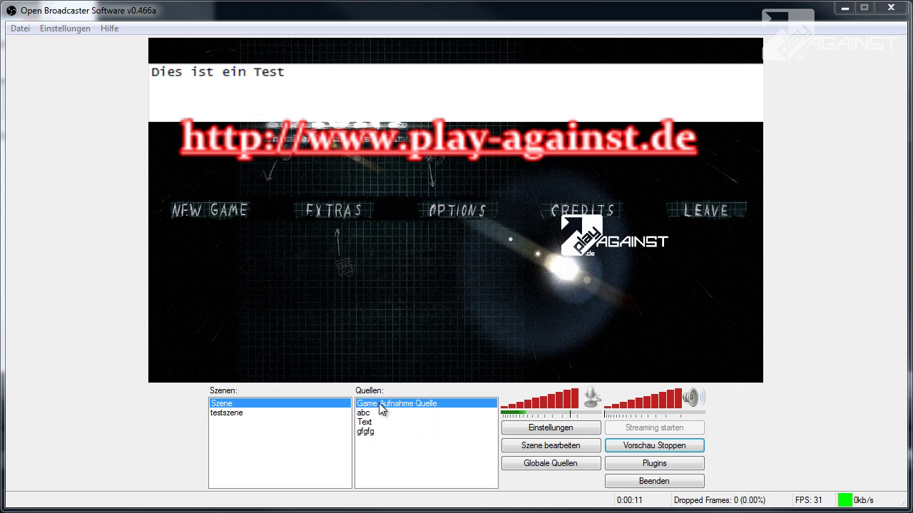
drag(379, 403, 407, 400)
key(ctrl+Down)
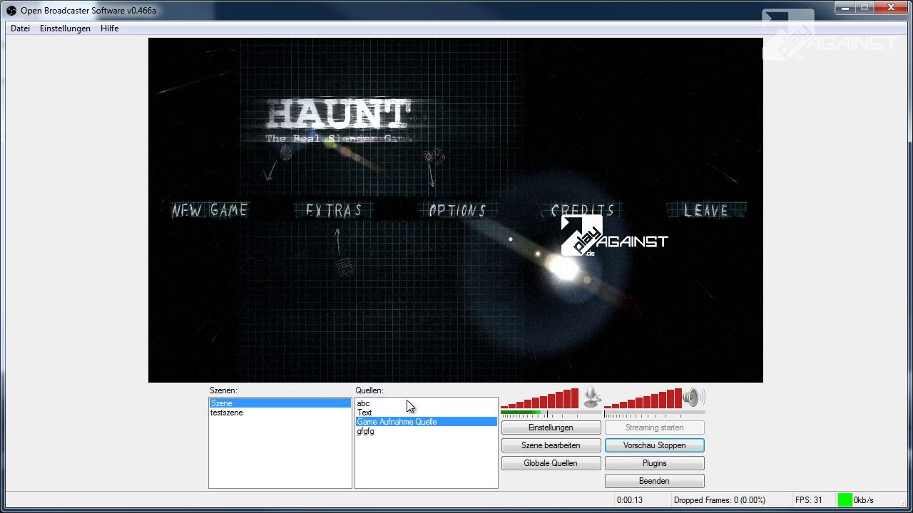
Step: Move Game Aufnahme Quelle to the first place in Szene's source order and stop the stream preview
key(ctrl+Up)
key(ctrl+Up)
key(ctrl+Down)
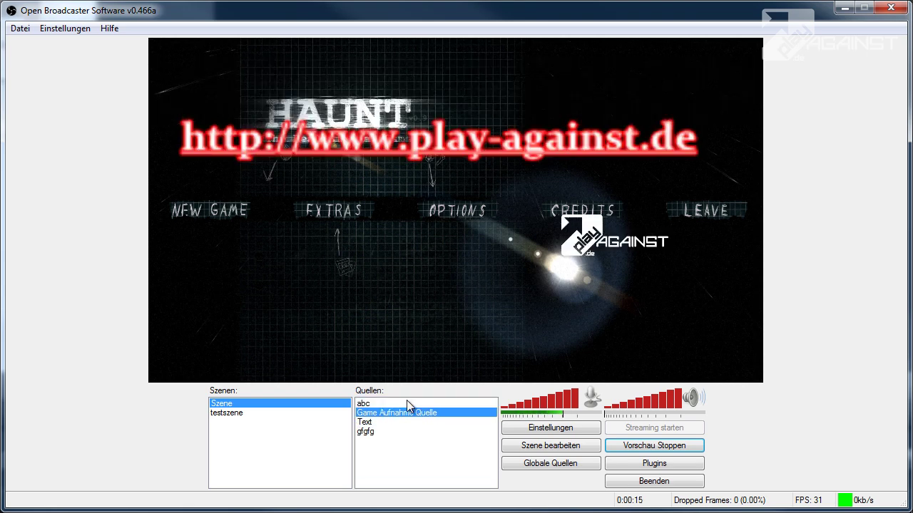
key(ctrl+Down)
key(ctrl+Up)
key(ctrl+Up)
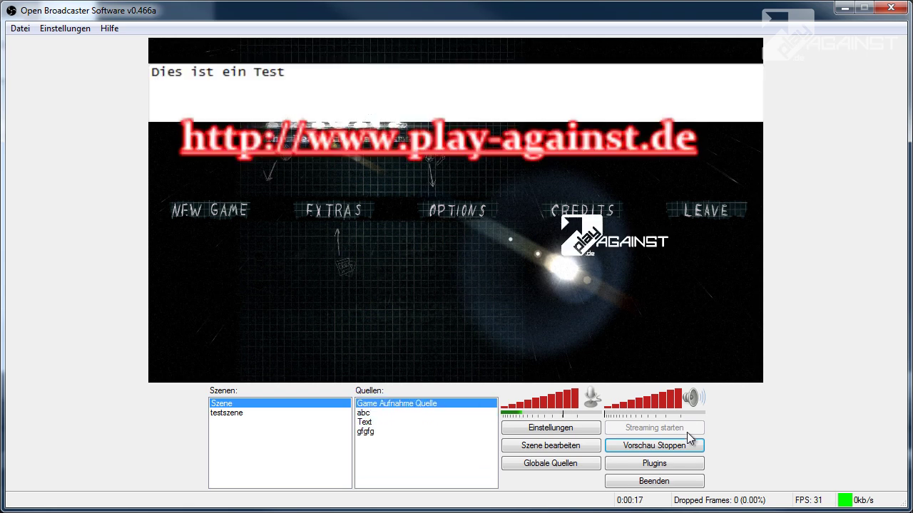
click(656, 448)
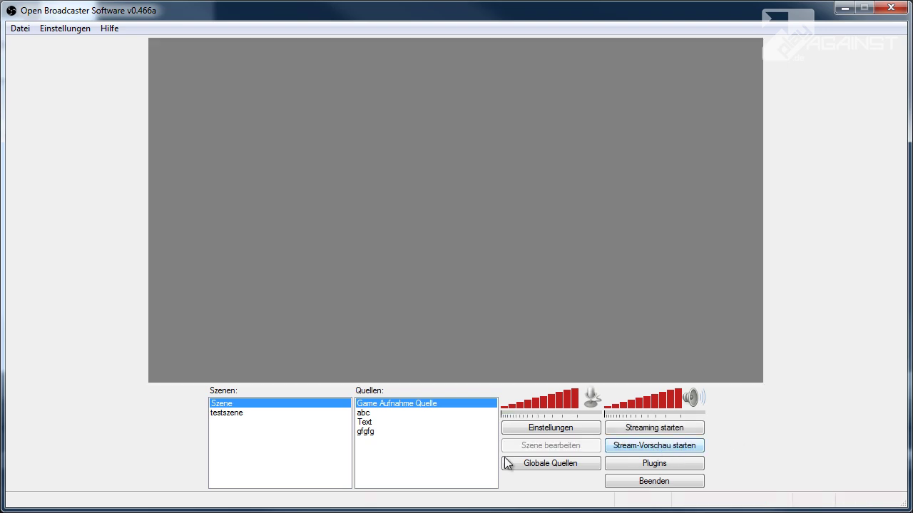
Step: Add a video device source named Webcam to Szene
right_click(372, 456)
click(391, 474)
right_click(380, 447)
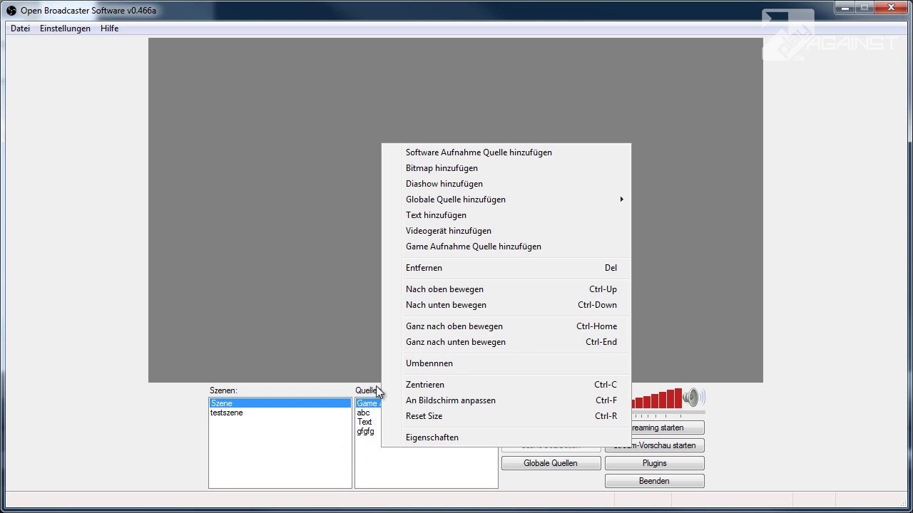
click(437, 230)
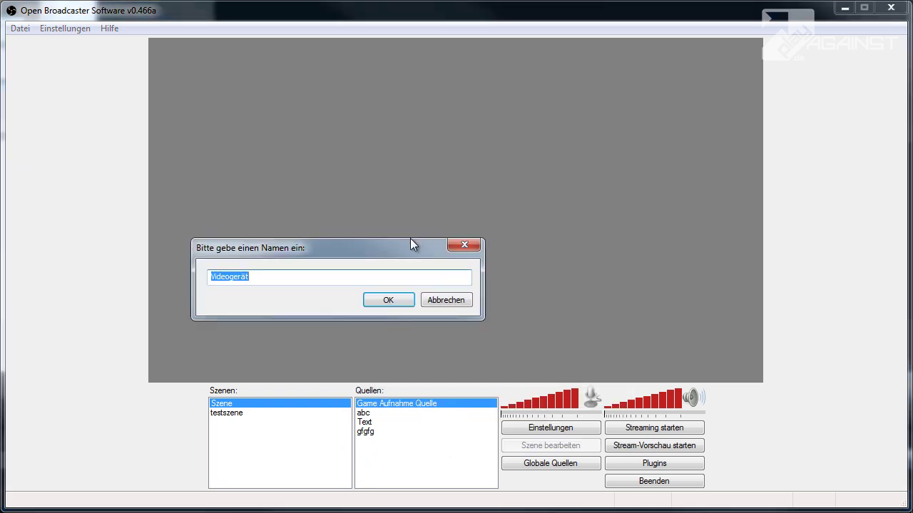
text(Webcam)
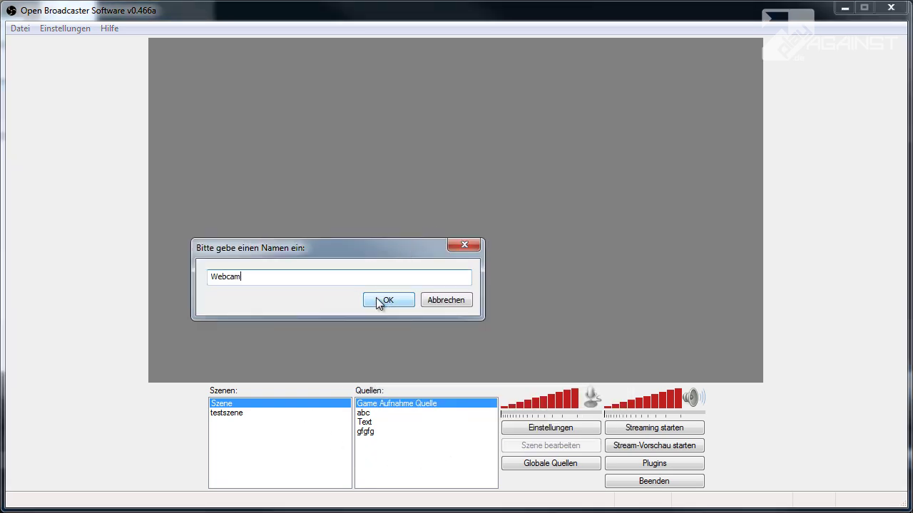
click(377, 300)
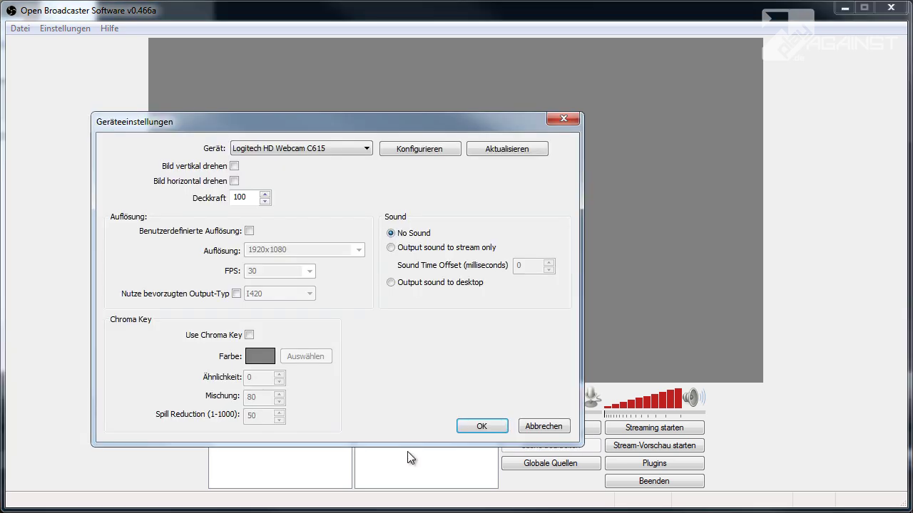
Step: Refresh the list of video devices and use Logitech HD Webcam C615 as the Webcam source's device
drag(461, 103, 483, 87)
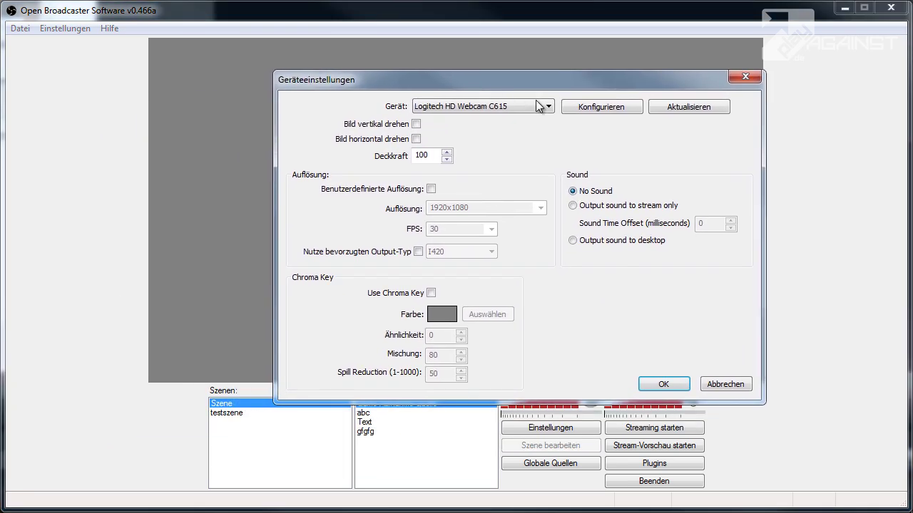
click(534, 106)
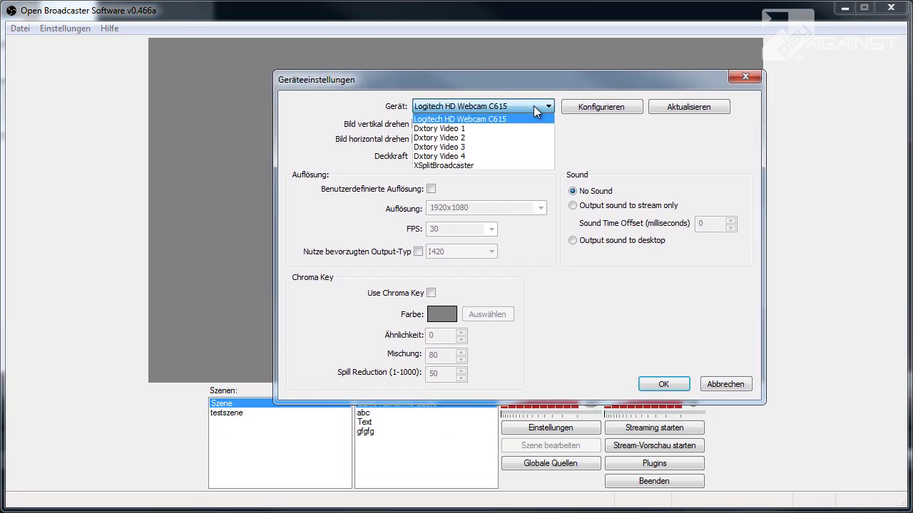
click(473, 107)
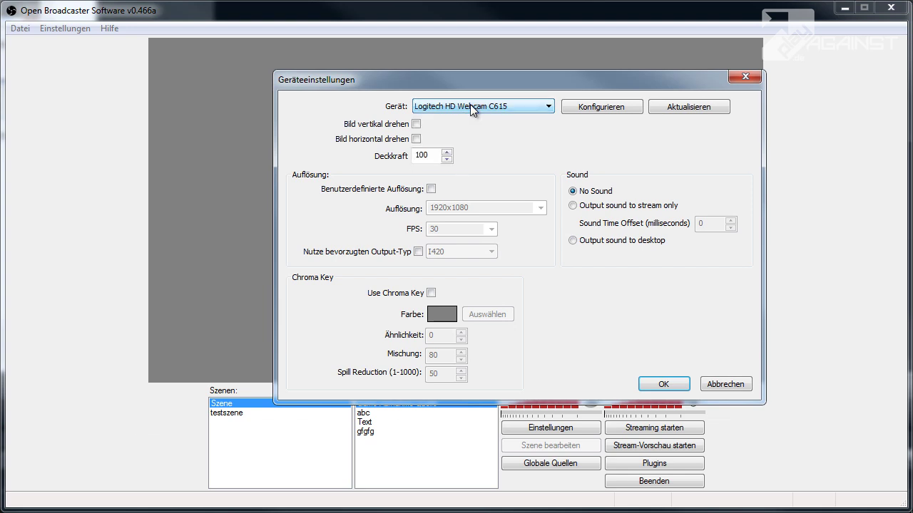
click(692, 105)
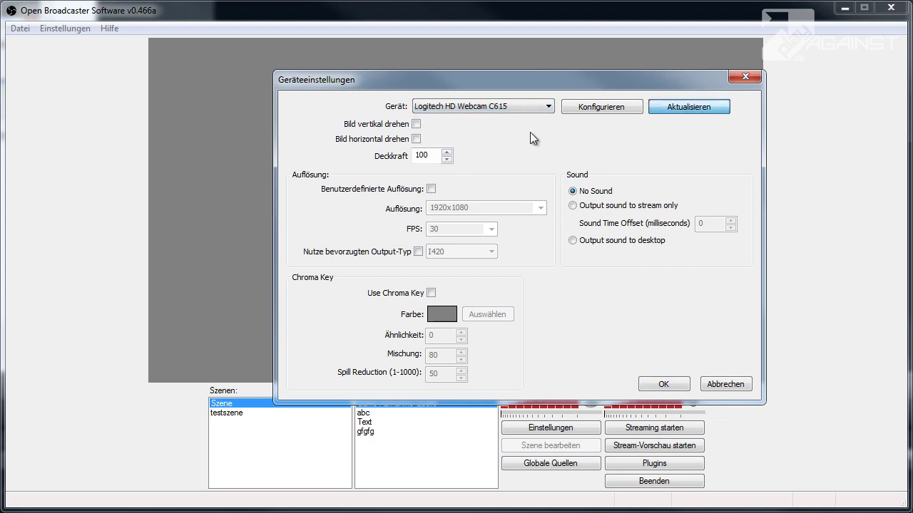
click(540, 105)
click(540, 106)
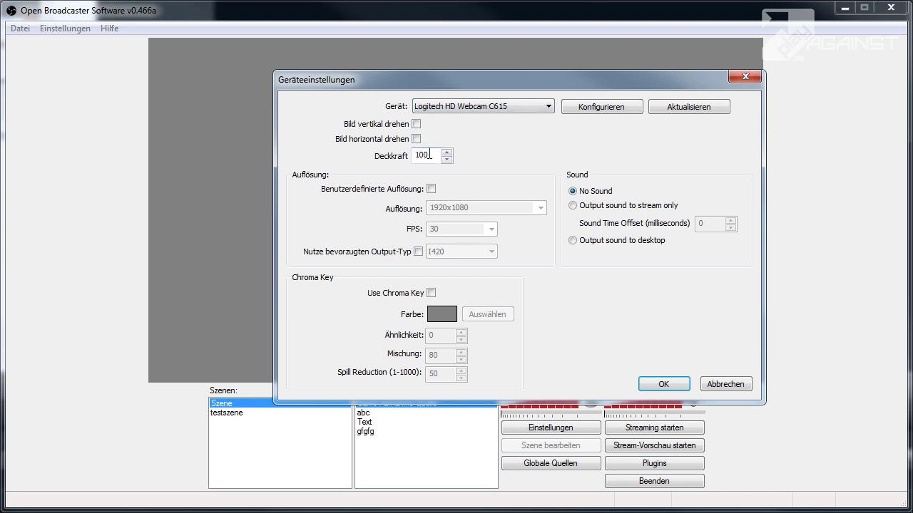
Step: Use an opacity of 100 and the No Sound option for the Webcam source
drag(429, 154, 378, 155)
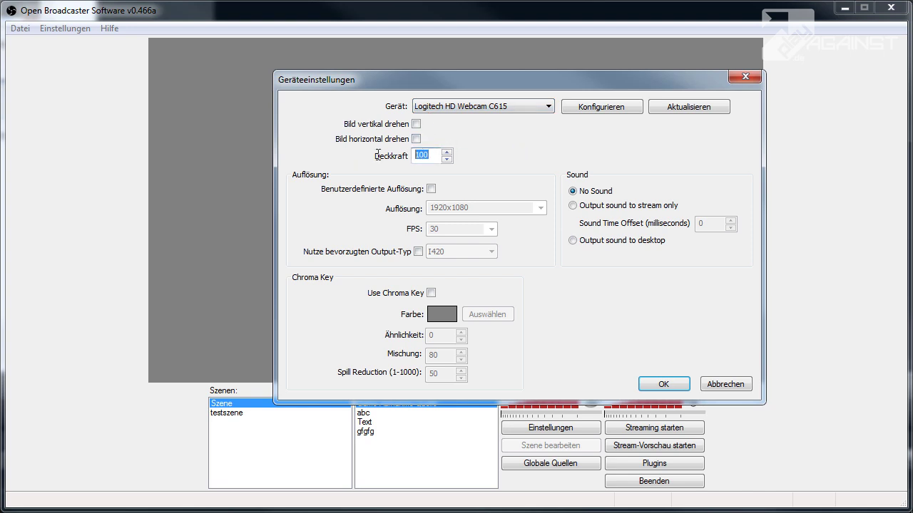
click(431, 154)
drag(431, 157, 389, 164)
key(End)
click(574, 190)
Step: Enable a custom resolution for the webcam and set it to 1280x720 at 30 FPS
click(432, 190)
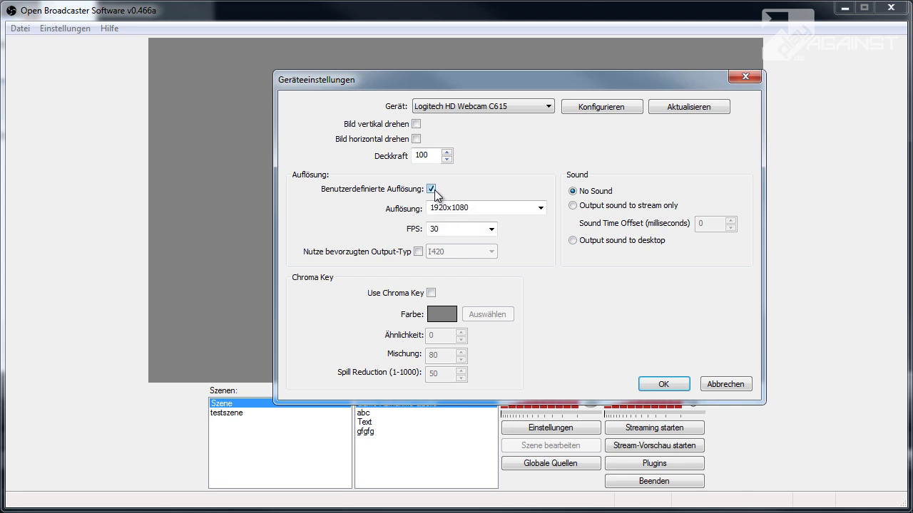
click(540, 209)
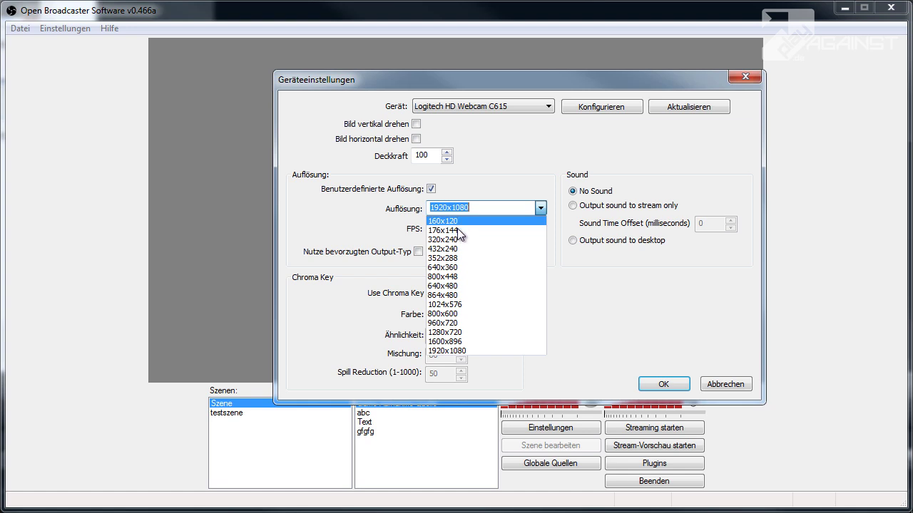
click(455, 350)
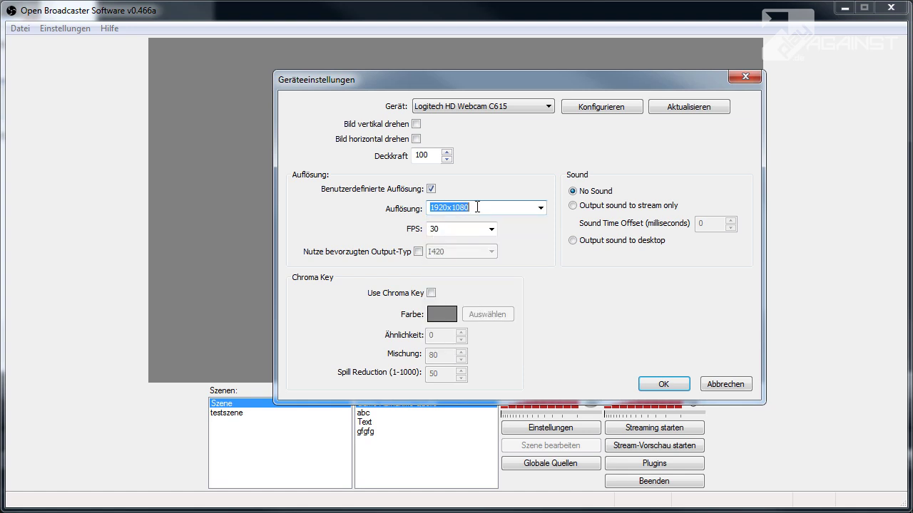
click(540, 209)
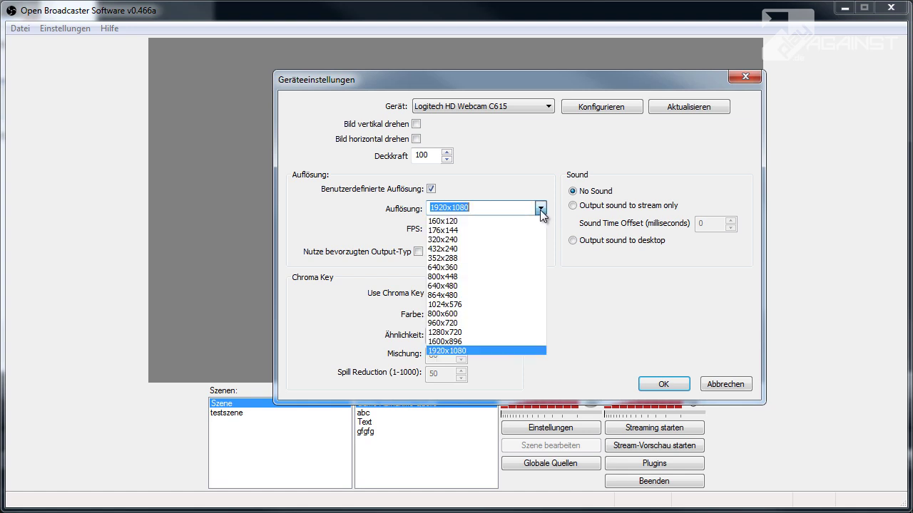
click(445, 333)
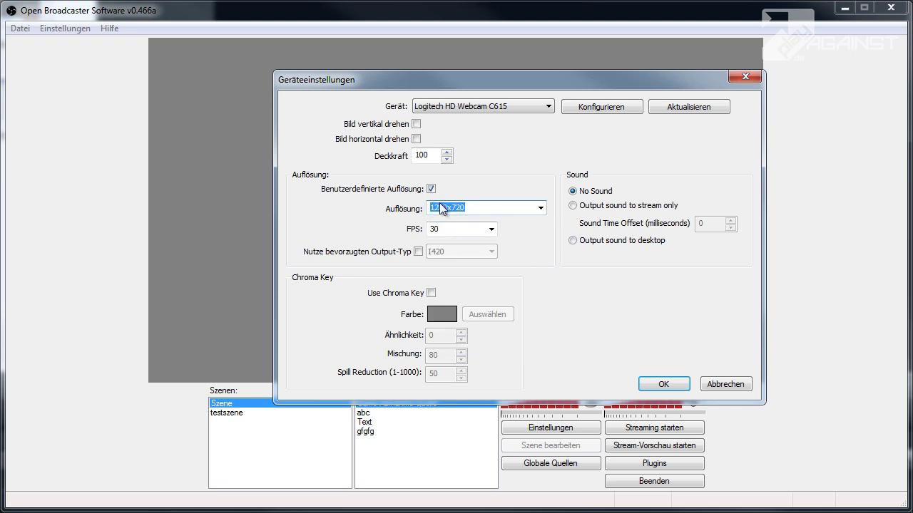
click(458, 230)
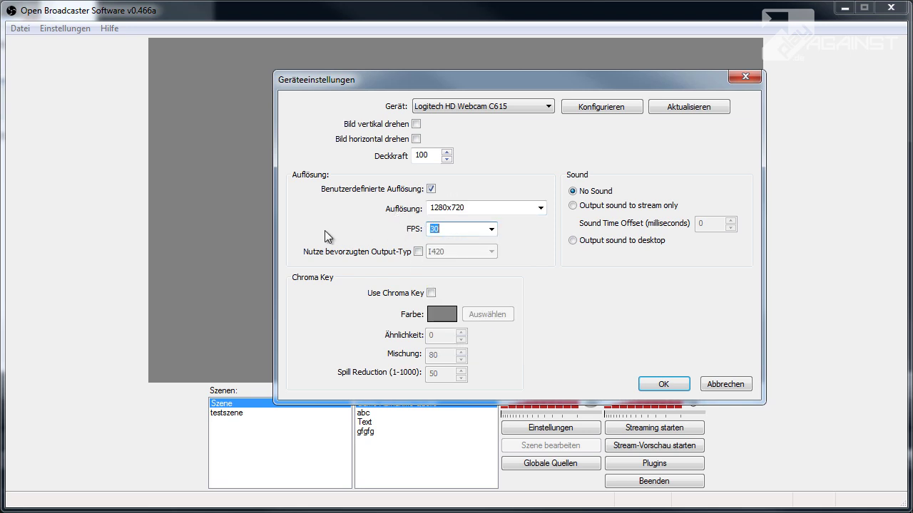
click(419, 251)
click(491, 252)
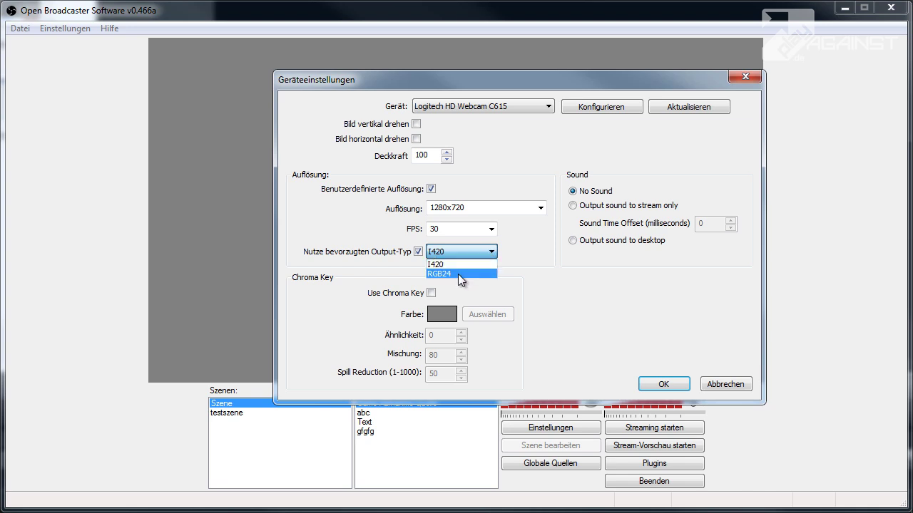
click(492, 251)
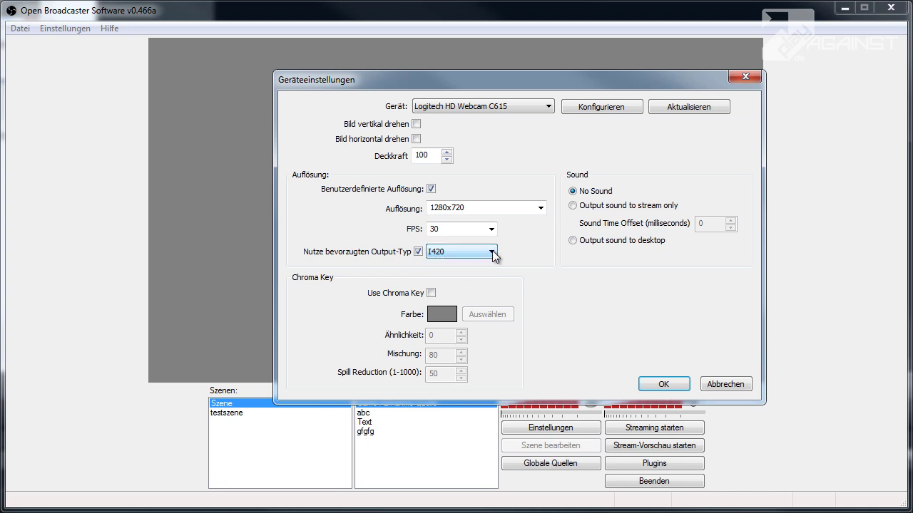
click(418, 253)
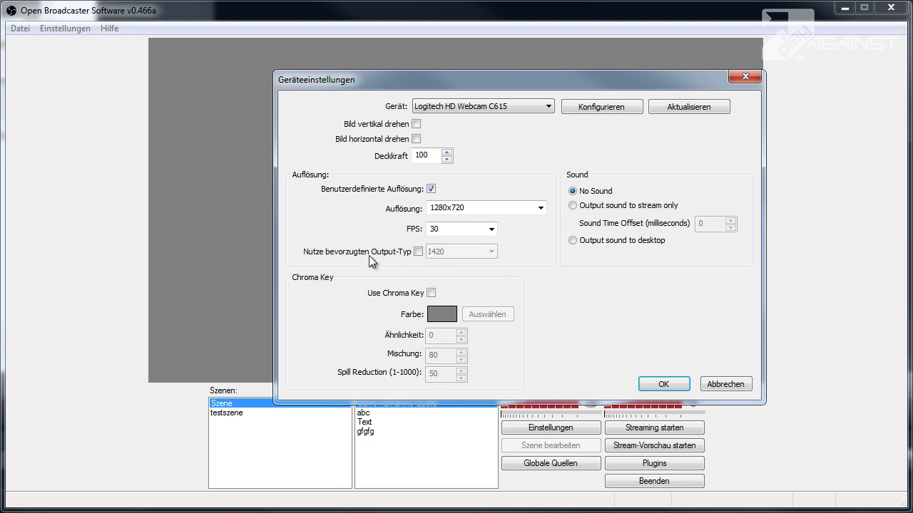
Step: Enable chroma key with the preview area's gray as key colour, accept the device settings and select the Webcam source
click(431, 293)
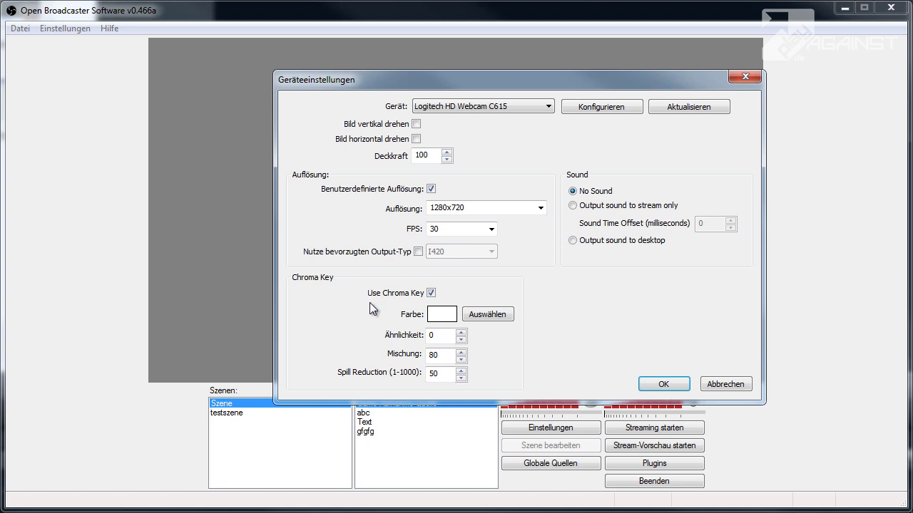
click(498, 311)
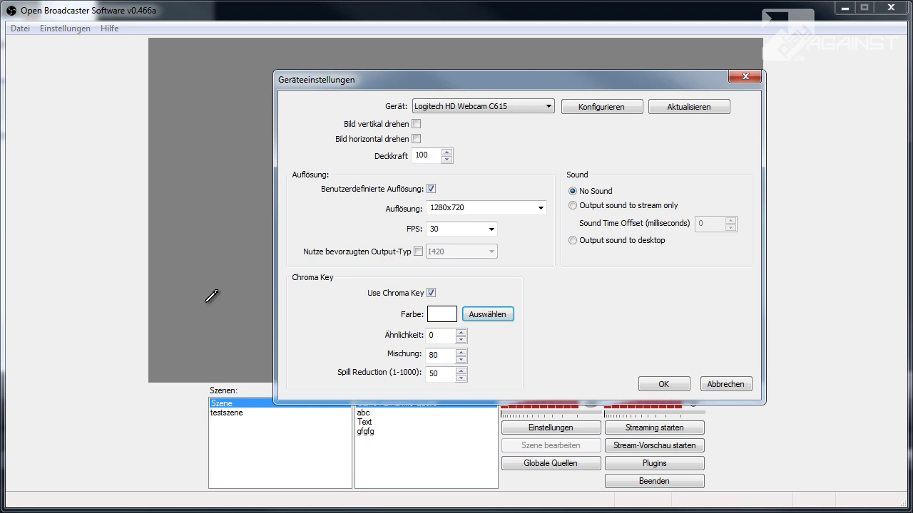
click(209, 334)
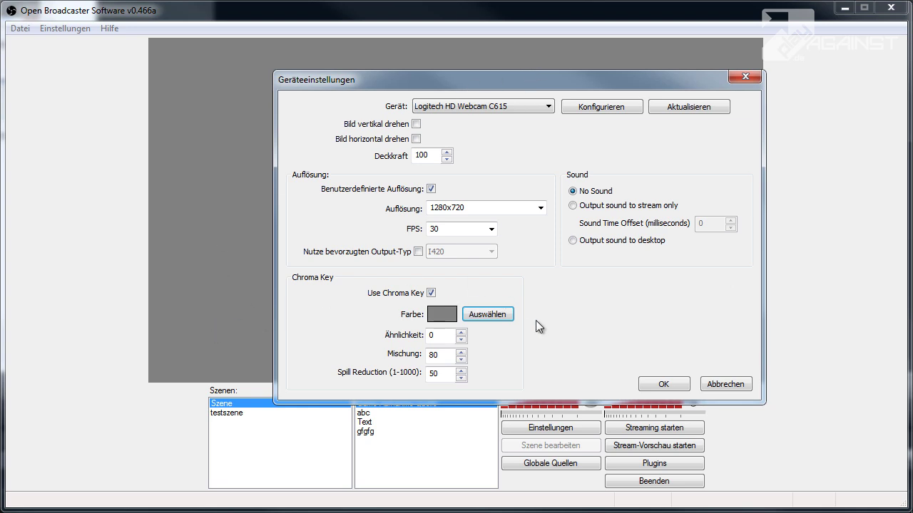
double_click(432, 337)
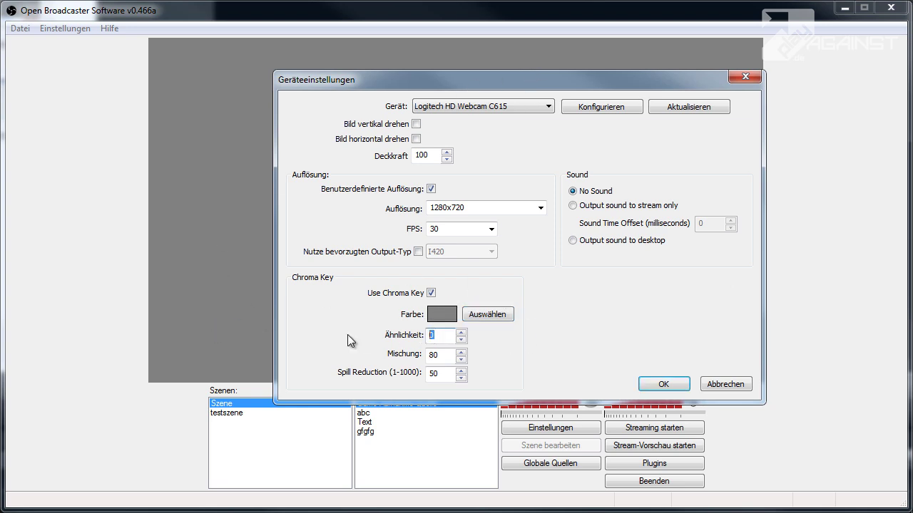
double_click(435, 354)
double_click(432, 373)
click(657, 386)
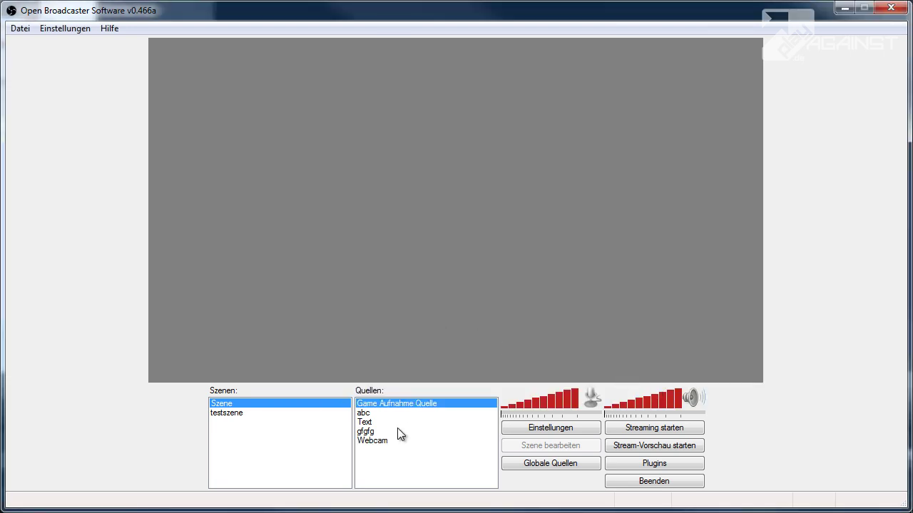
click(373, 440)
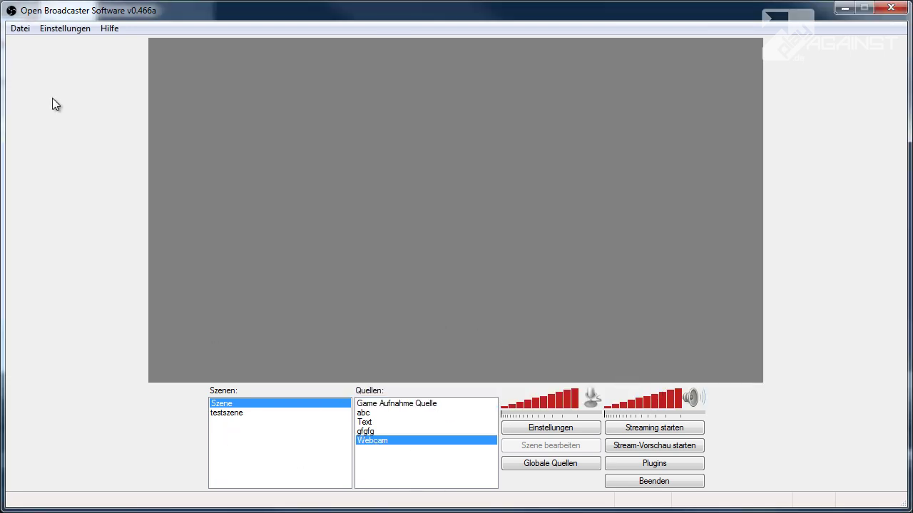
Step: View the Getting started page in the program's help contents and close the help window
click(112, 28)
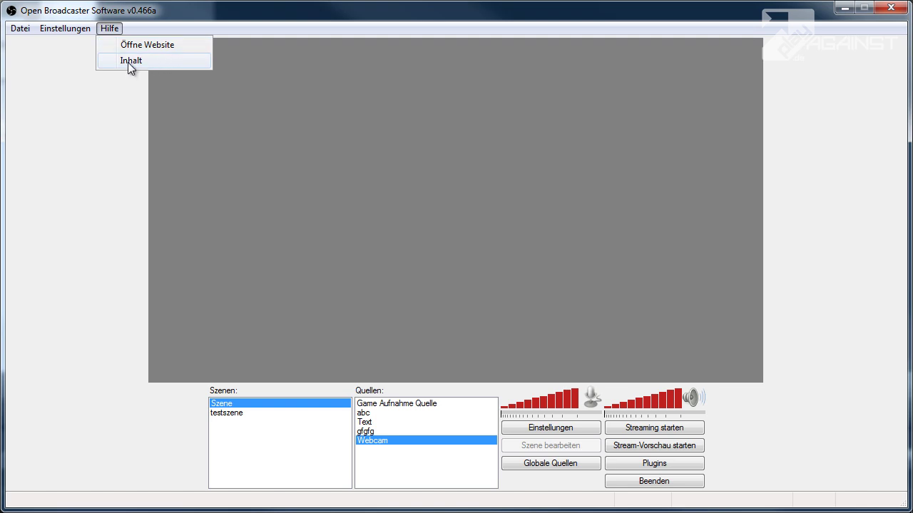
click(130, 61)
drag(278, 39, 271, 28)
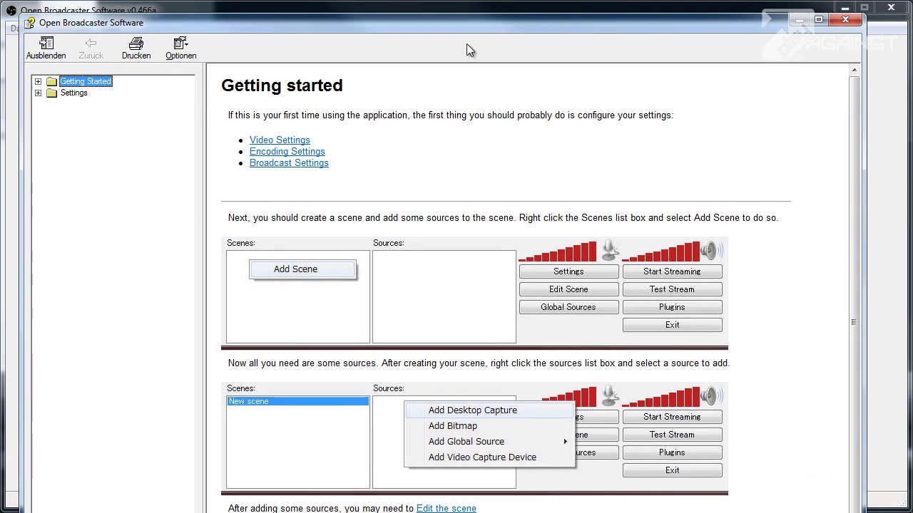
click(844, 20)
click(63, 30)
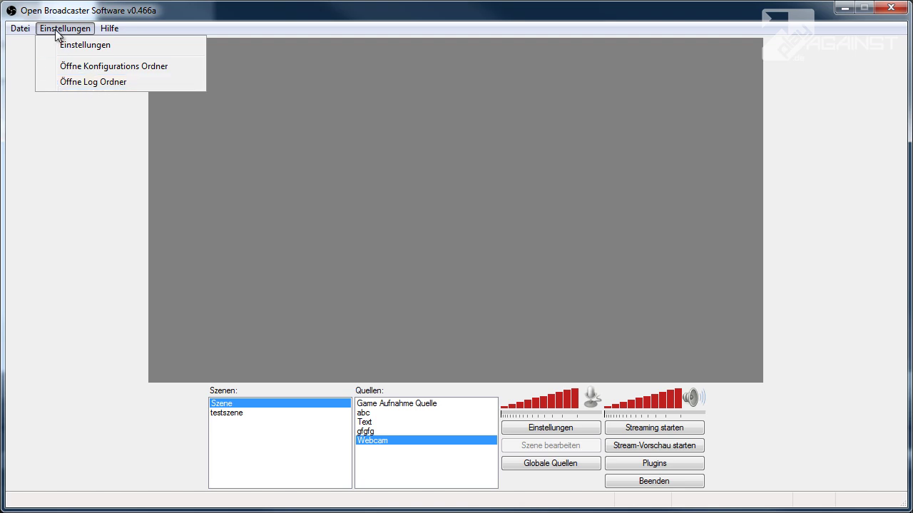
click(21, 29)
click(55, 69)
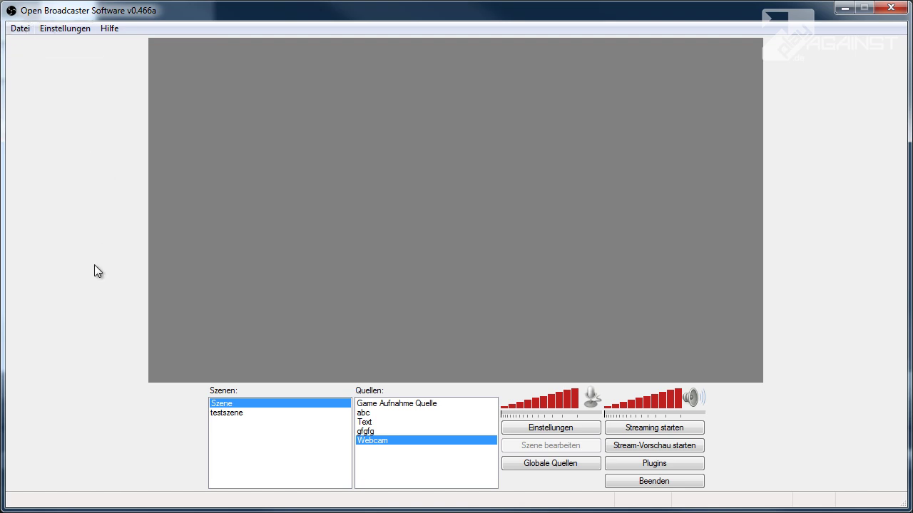